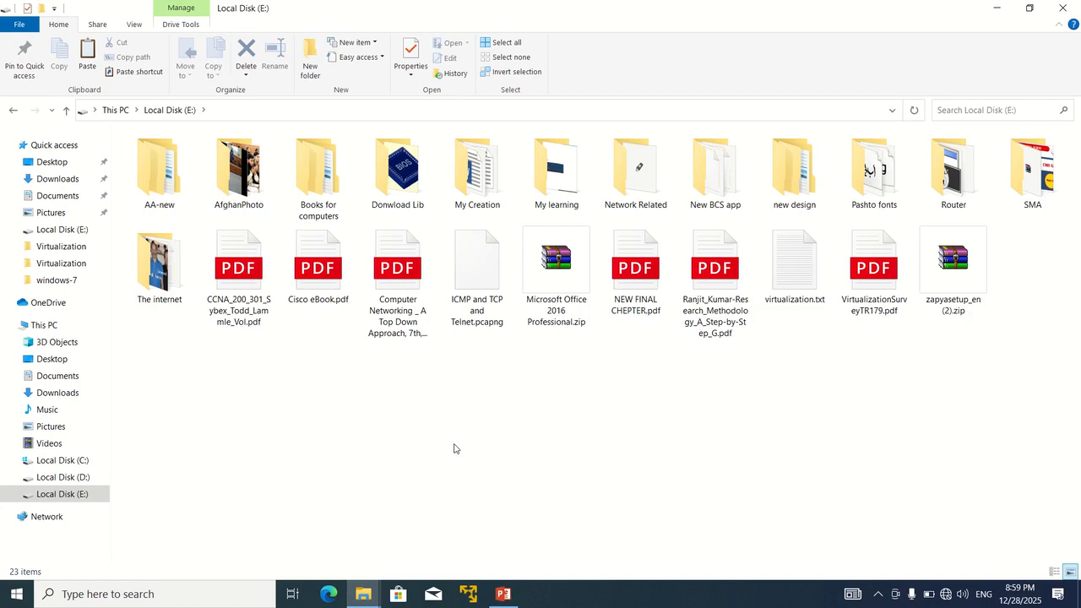
Step: Create a new folder named Kali-linux on Local Disk (E:)
{"action": "right_click", "coordinate": [402, 459]}
{"action": "mouse_move", "coordinate": [469, 431]}
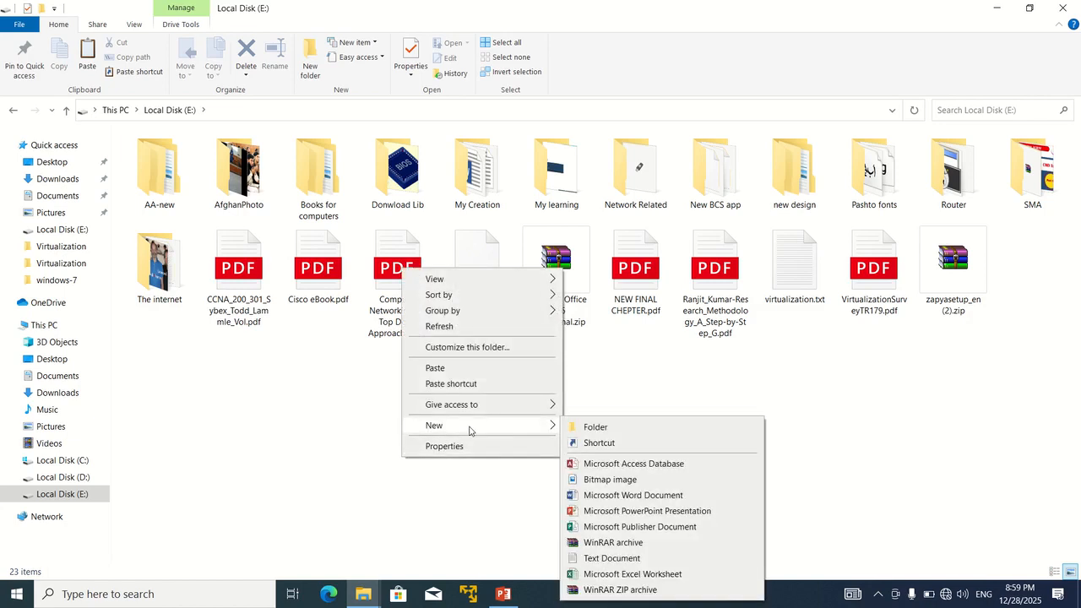
{"action": "left_click", "coordinate": [583, 436]}
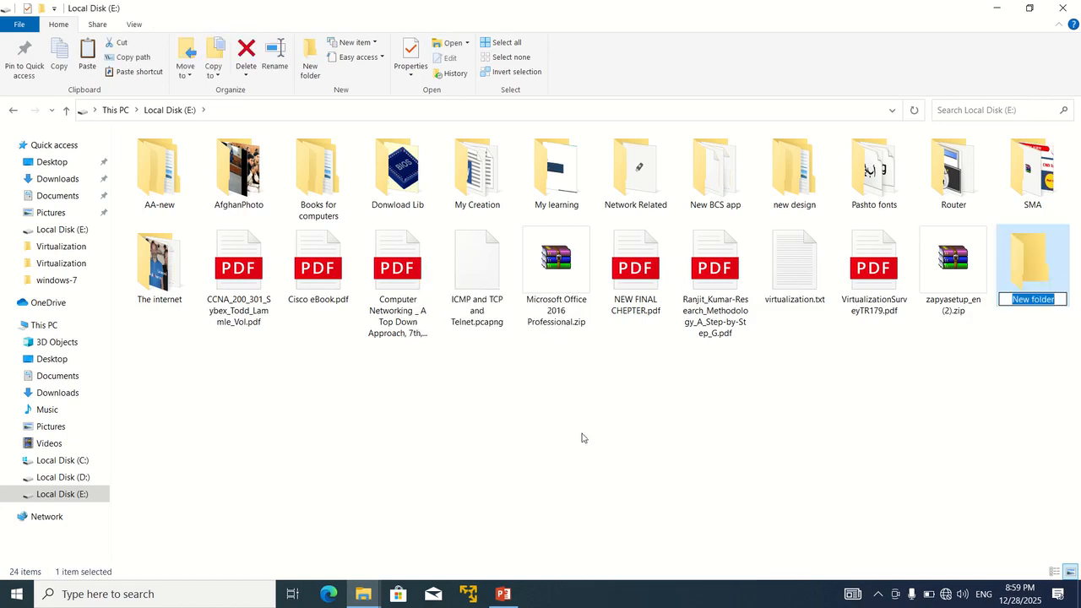
{"action": "type", "text": "Ka"}
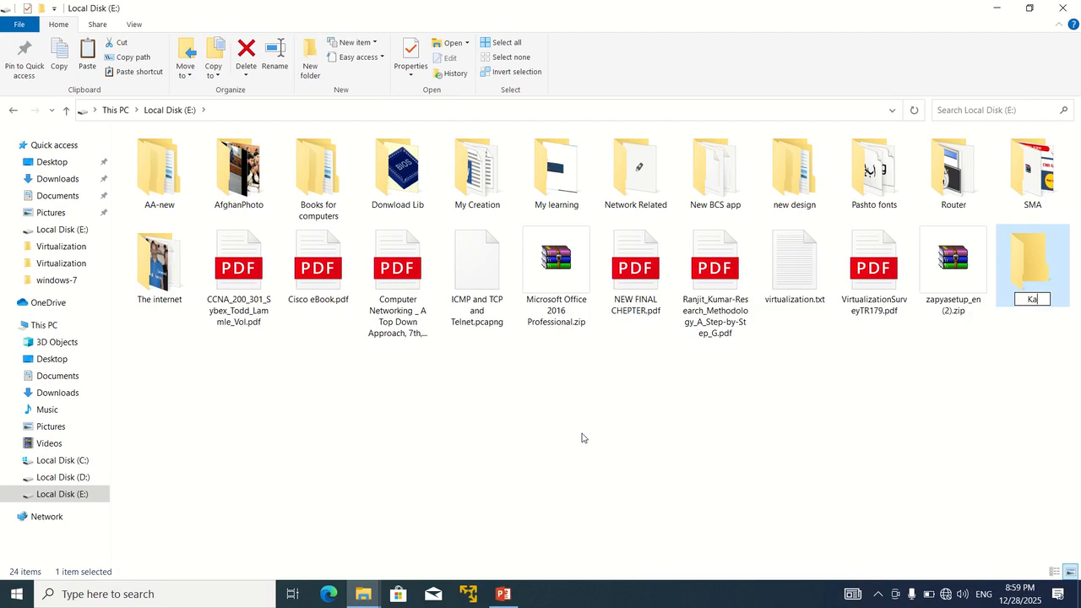
{"action": "type", "text": "li-linux"}
{"action": "key", "text": "Return"}
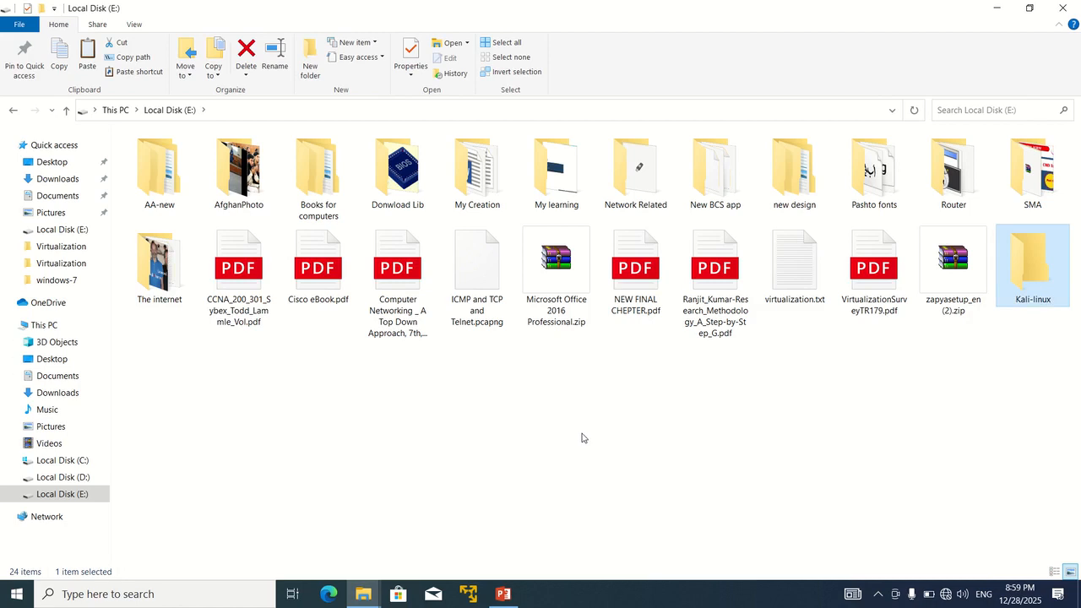
Step: Browse Local Disks C: and D:, return to E:, and close File Explorer
{"action": "left_click", "coordinate": [60, 461]}
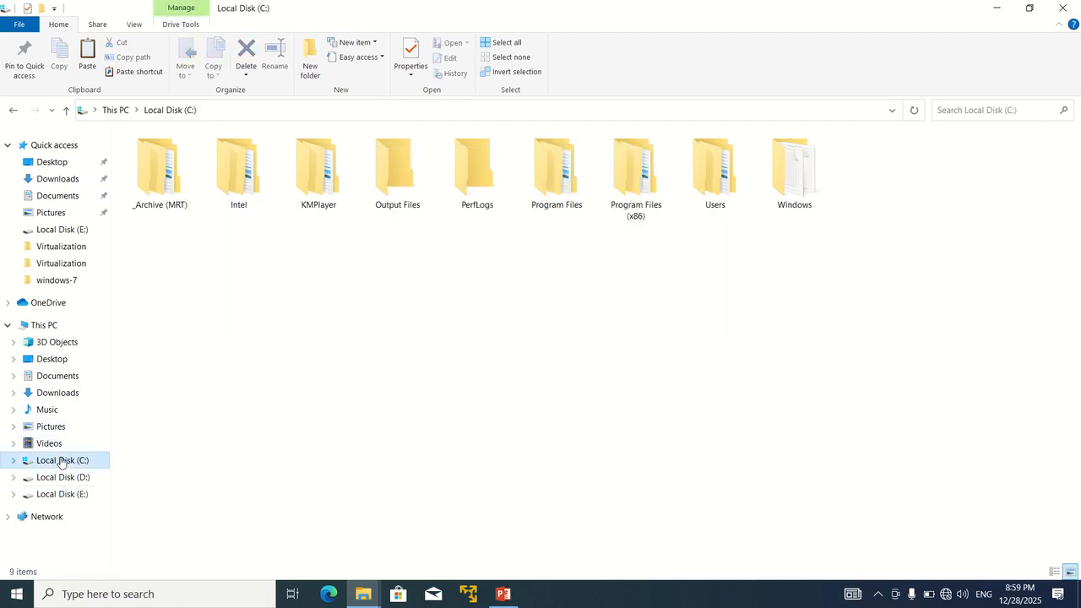
{"action": "left_click", "coordinate": [74, 477]}
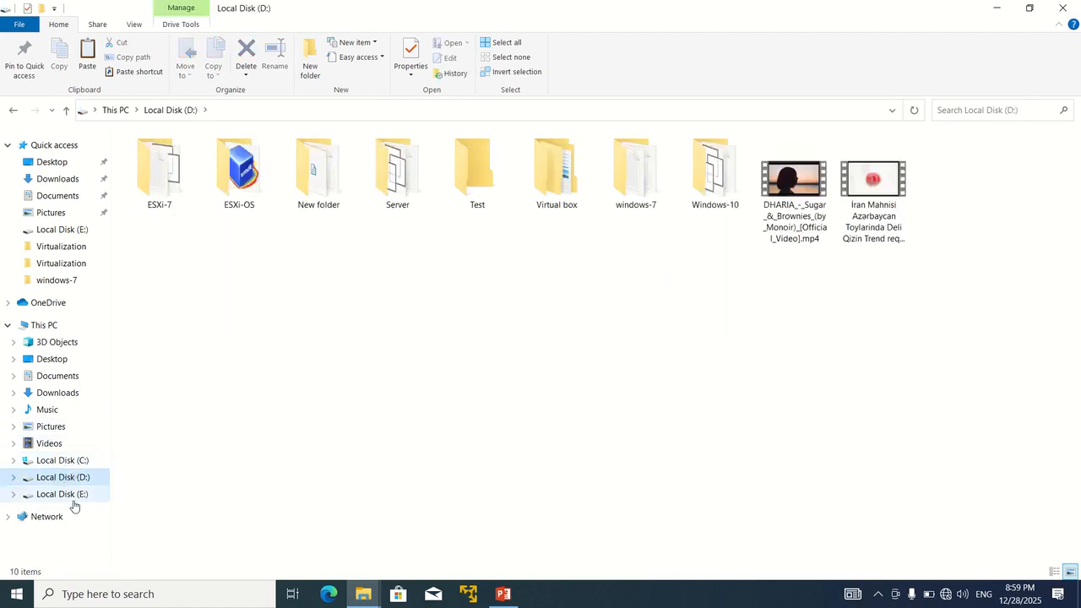
{"action": "left_click", "coordinate": [62, 494]}
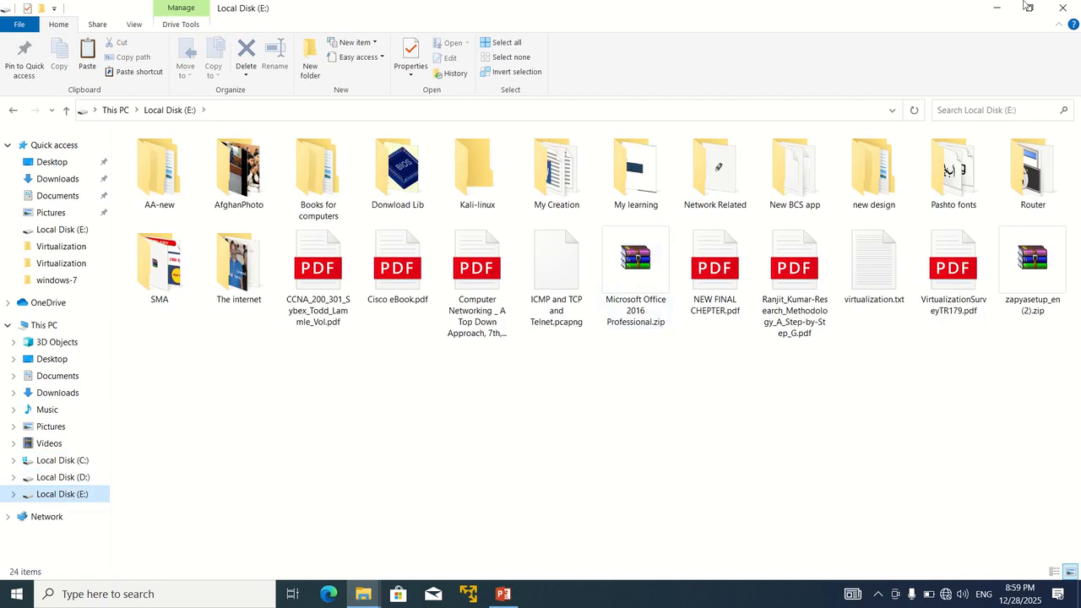
{"action": "left_click", "coordinate": [1062, 8]}
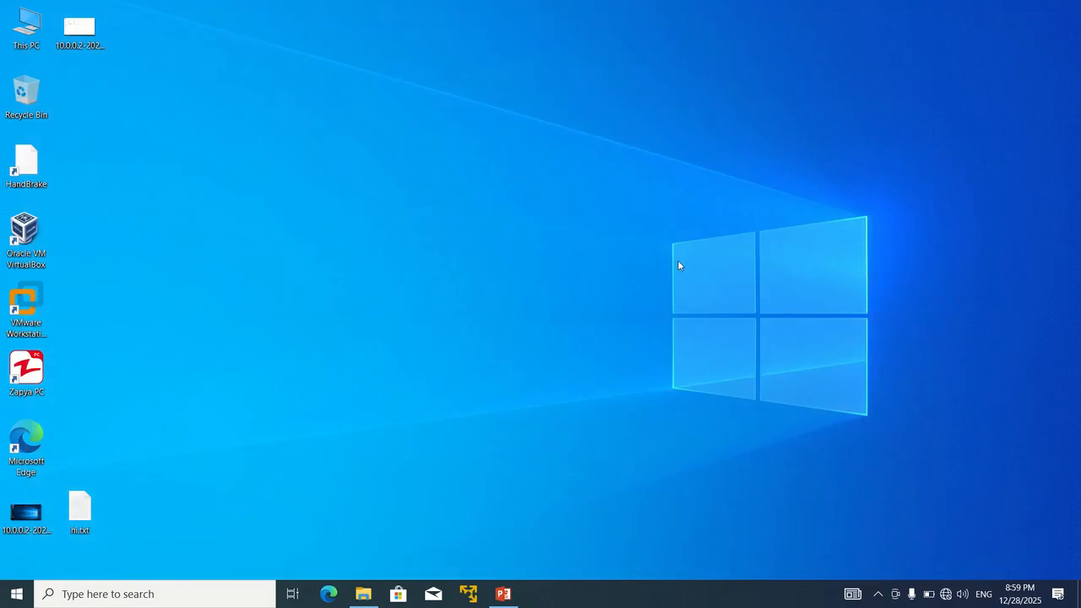
Step: Reopen Local Disk (E:) from This PC, close Explorer, and launch VMware Workstation
{"action": "double_click", "coordinate": [27, 28]}
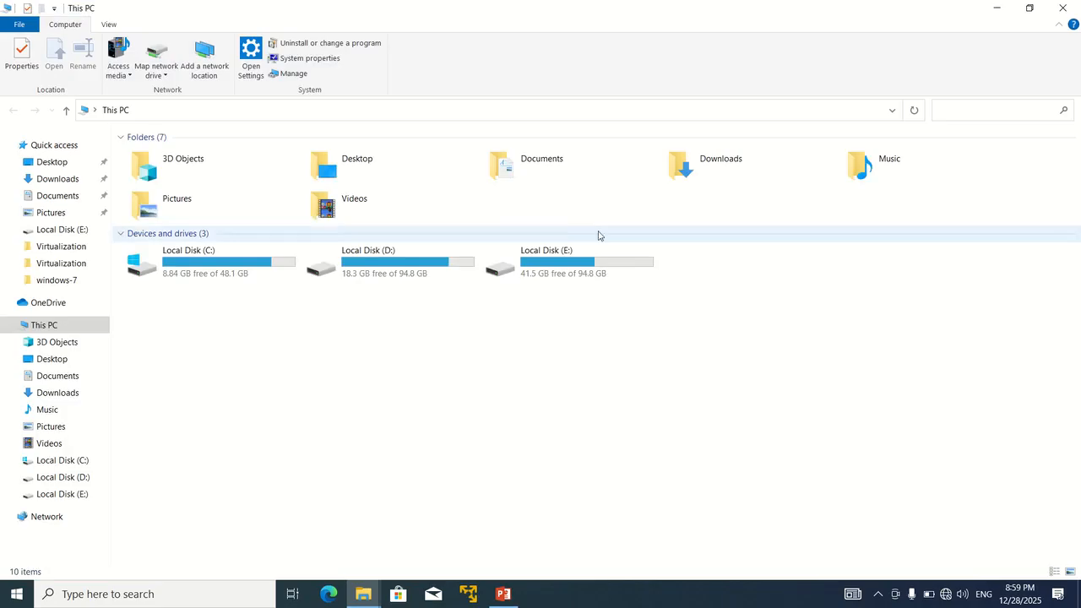
{"action": "double_click", "coordinate": [572, 269]}
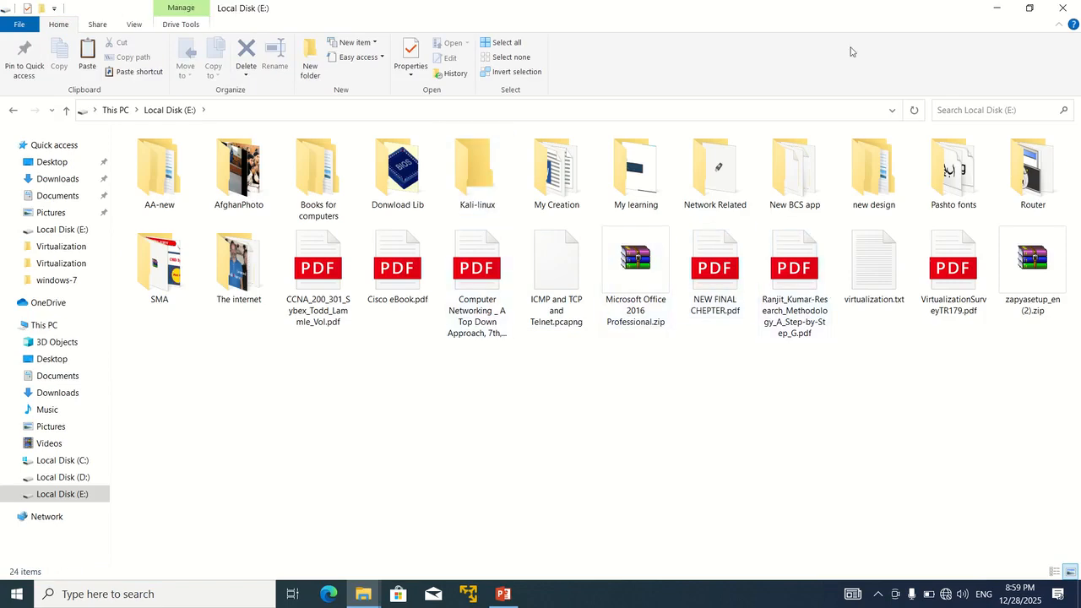
{"action": "left_click", "coordinate": [1063, 7]}
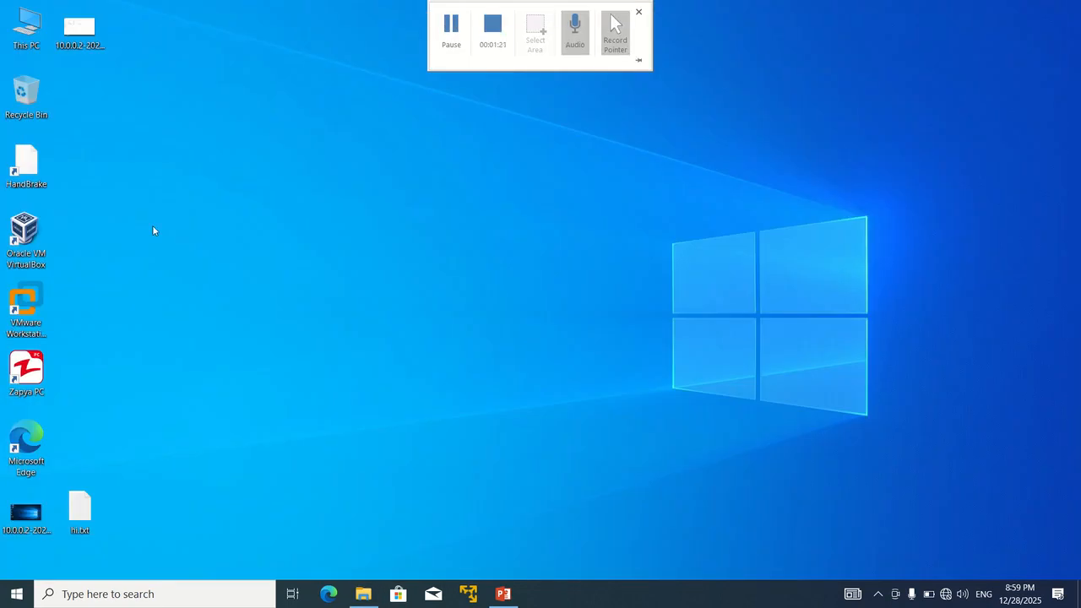
{"action": "left_click", "coordinate": [28, 310]}
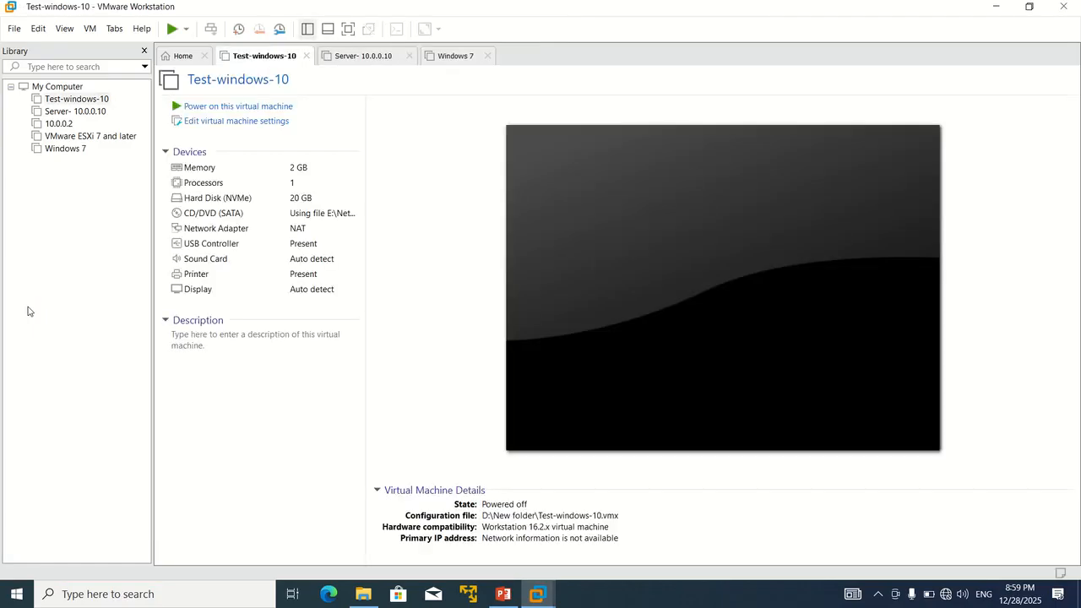
Step: Start a new virtual machine from the Home page using the Typical configuration
{"action": "left_click", "coordinate": [185, 57]}
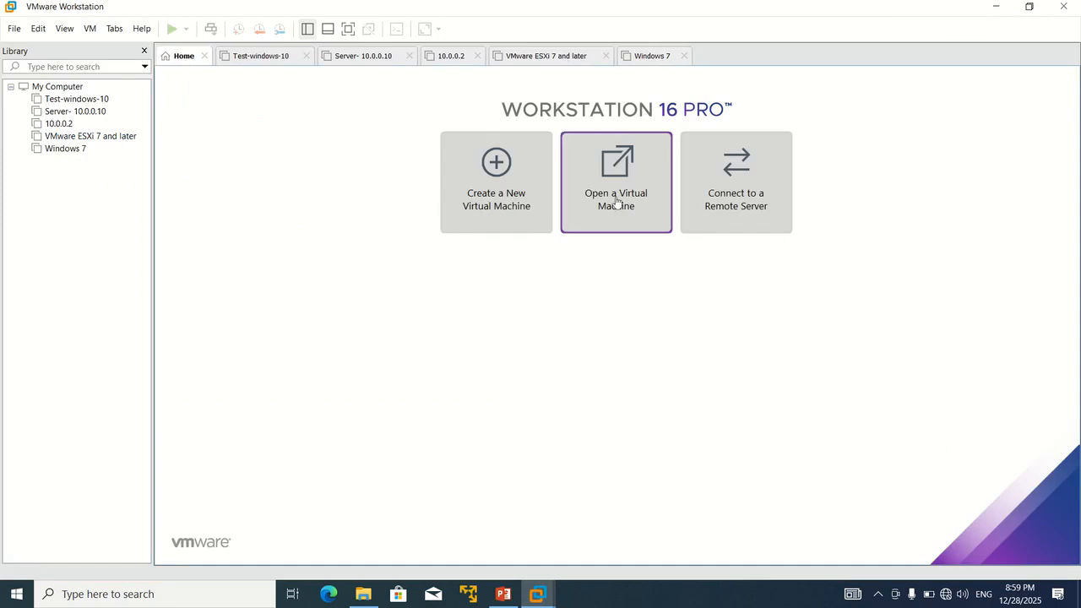
{"action": "left_click", "coordinate": [497, 203]}
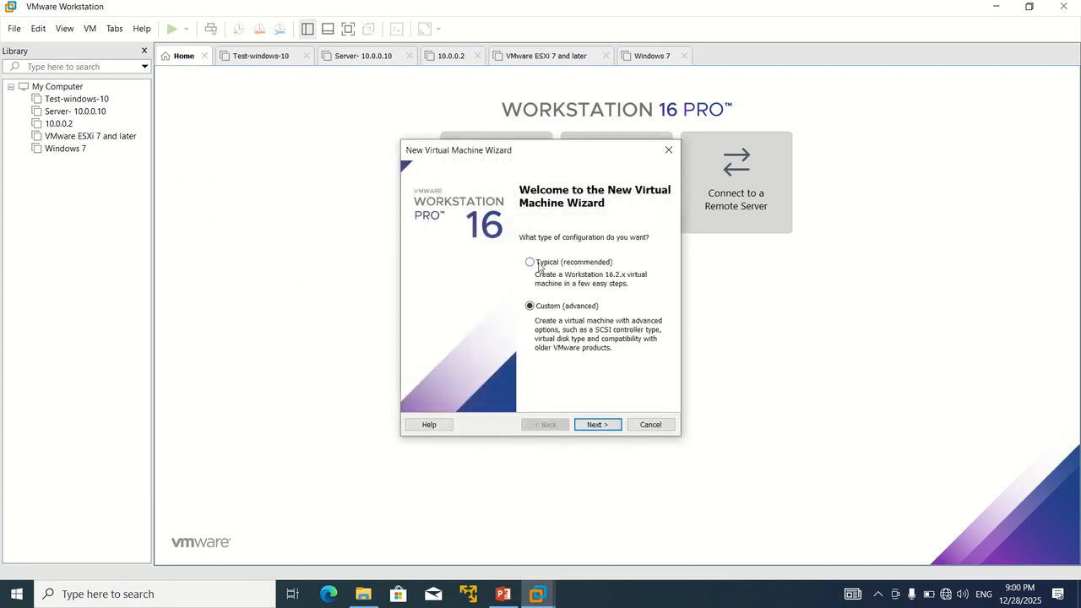
{"action": "left_click", "coordinate": [540, 264]}
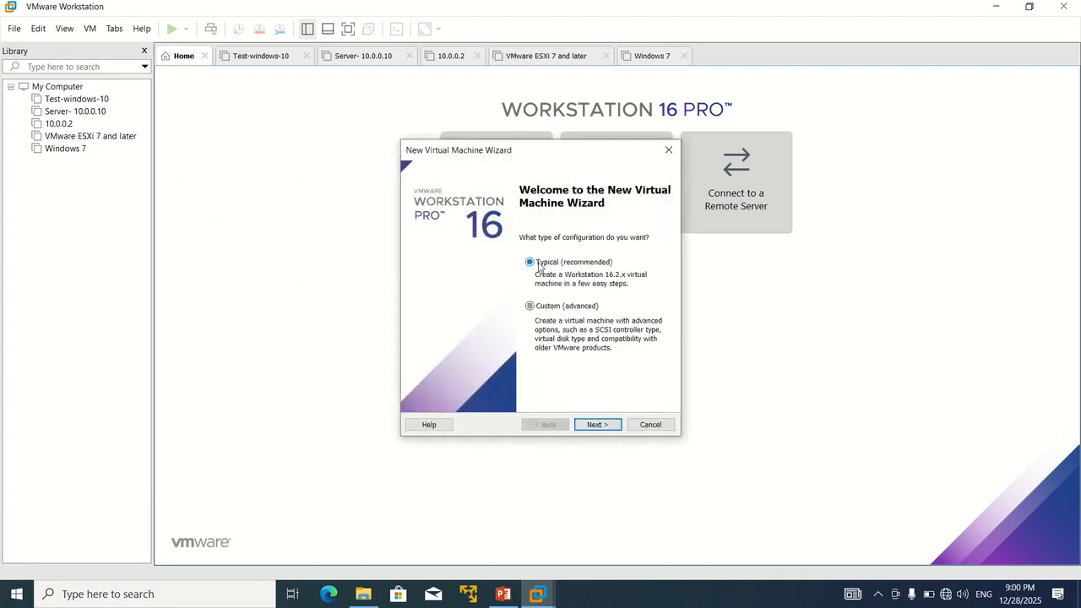
{"action": "left_click", "coordinate": [614, 427]}
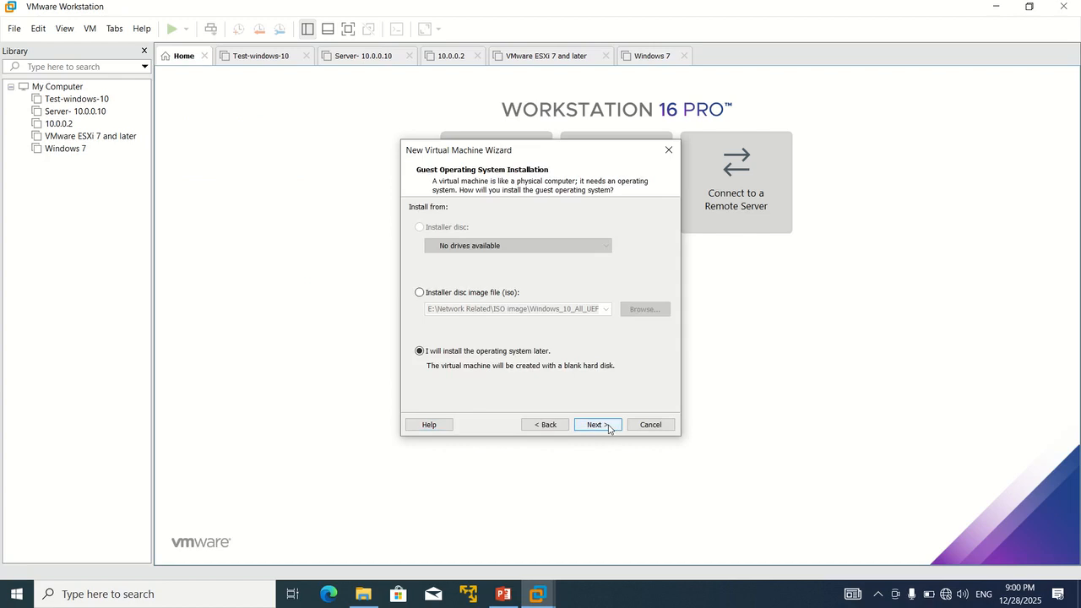
Step: Set the installer disc image to kali-linux-2023.3-installer-amd64.iso
{"action": "left_click", "coordinate": [440, 295]}
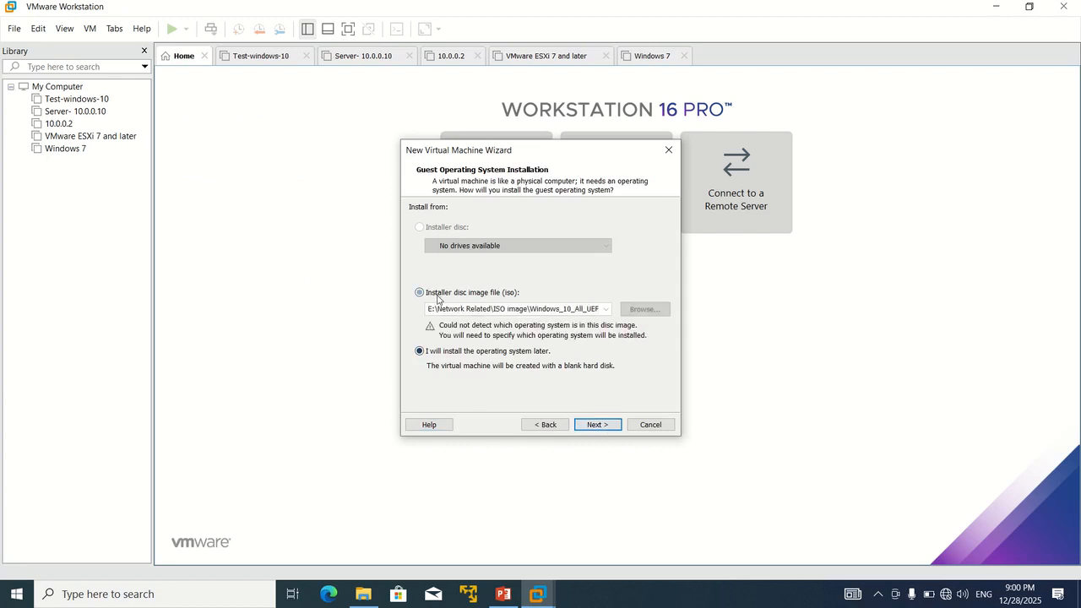
{"action": "left_click", "coordinate": [640, 309]}
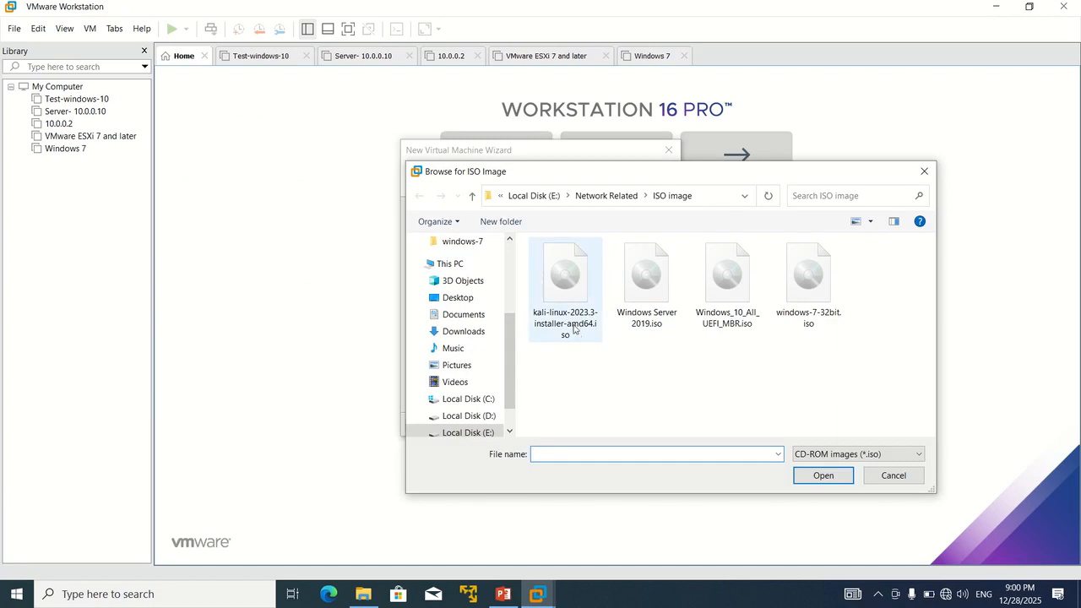
{"action": "double_click", "coordinate": [573, 327]}
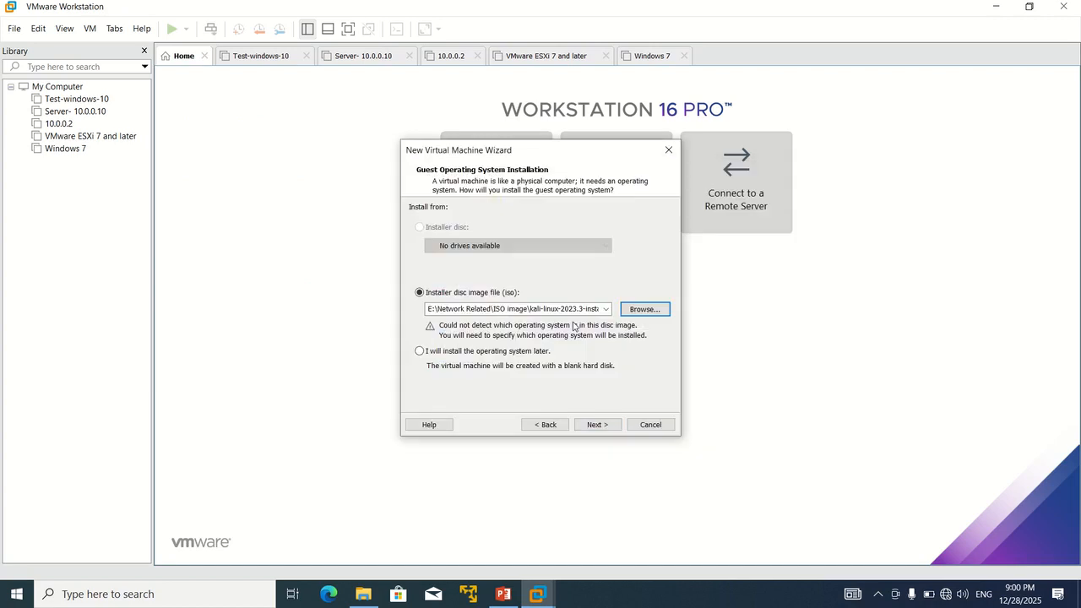
Step: Set the guest OS to Linux, version Ubuntu 64-bit, and continue to naming
{"action": "left_click", "coordinate": [598, 424]}
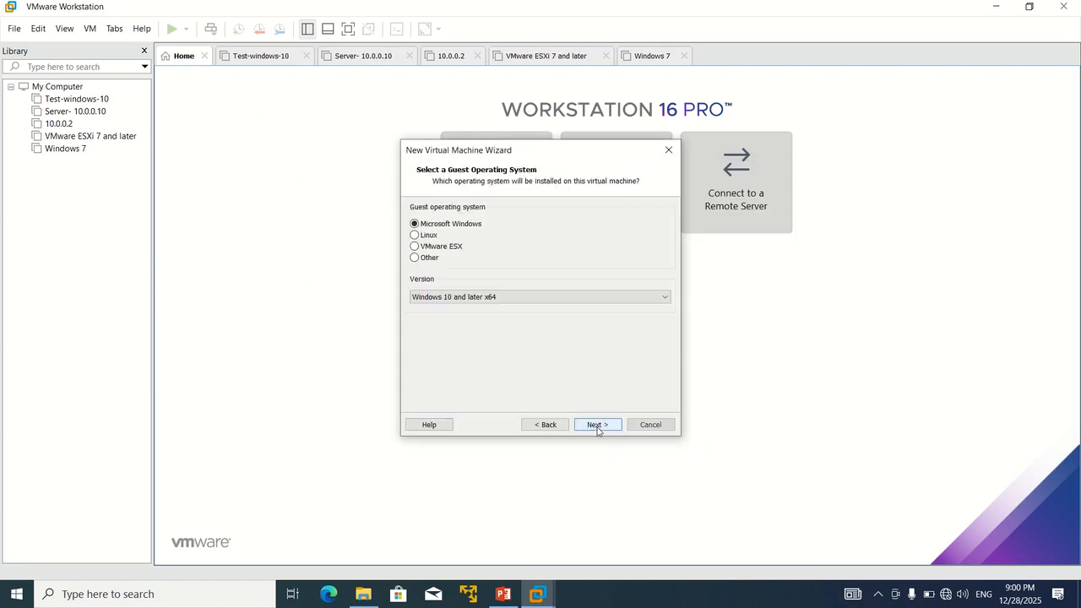
{"action": "left_click", "coordinate": [415, 235]}
{"action": "left_click", "coordinate": [455, 297]}
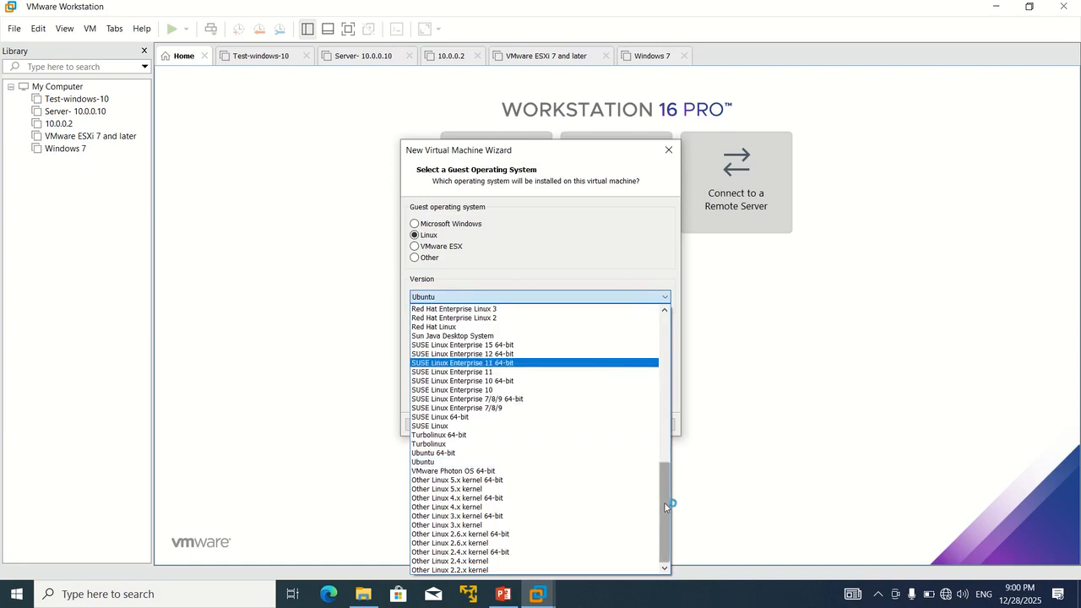
{"action": "scroll", "coordinate": [663, 454], "scroll_direction": "up", "scroll_amount": 9}
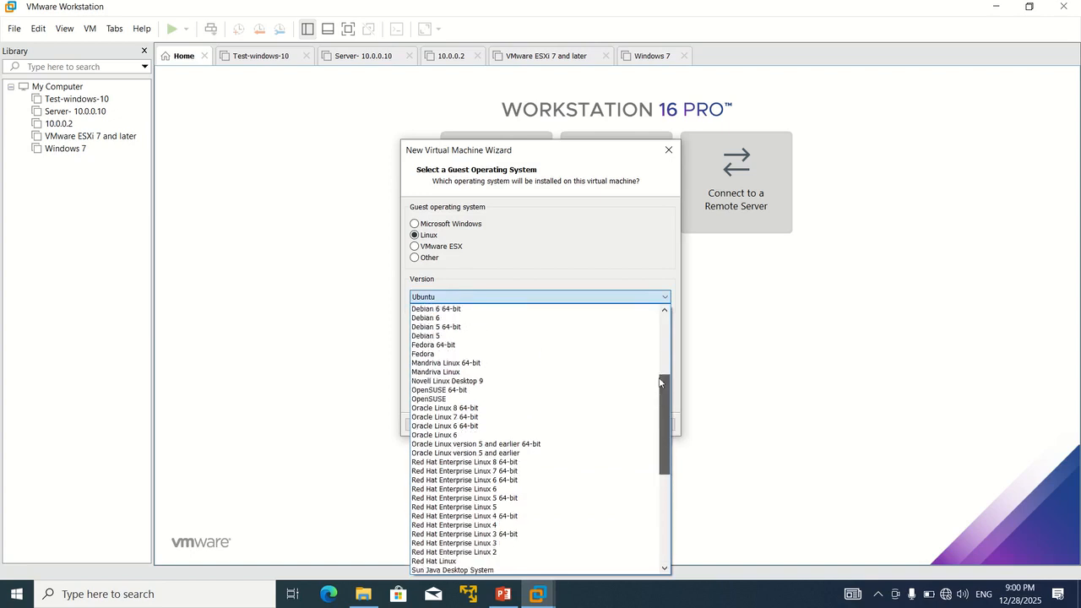
{"action": "left_click_drag", "start_coordinate": [660, 383], "coordinate": [678, 495]}
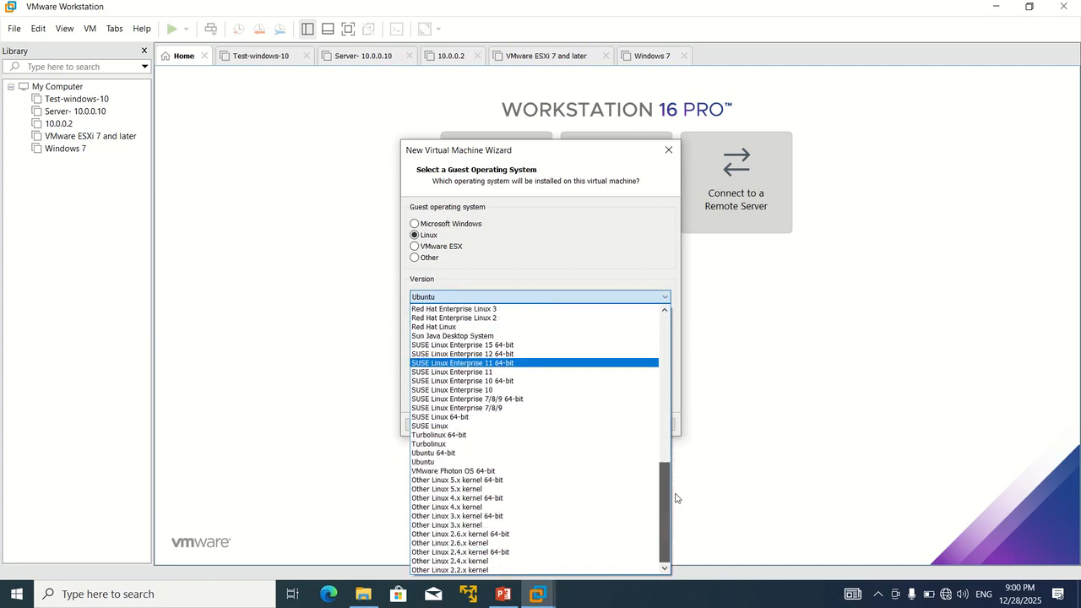
{"action": "left_click", "coordinate": [466, 458]}
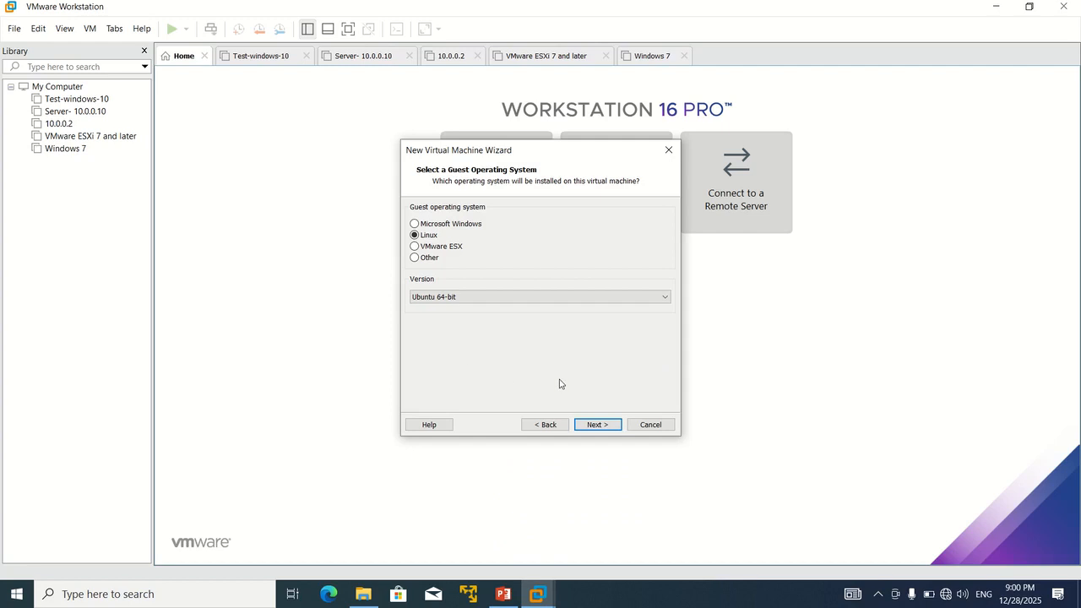
{"action": "left_click", "coordinate": [596, 425]}
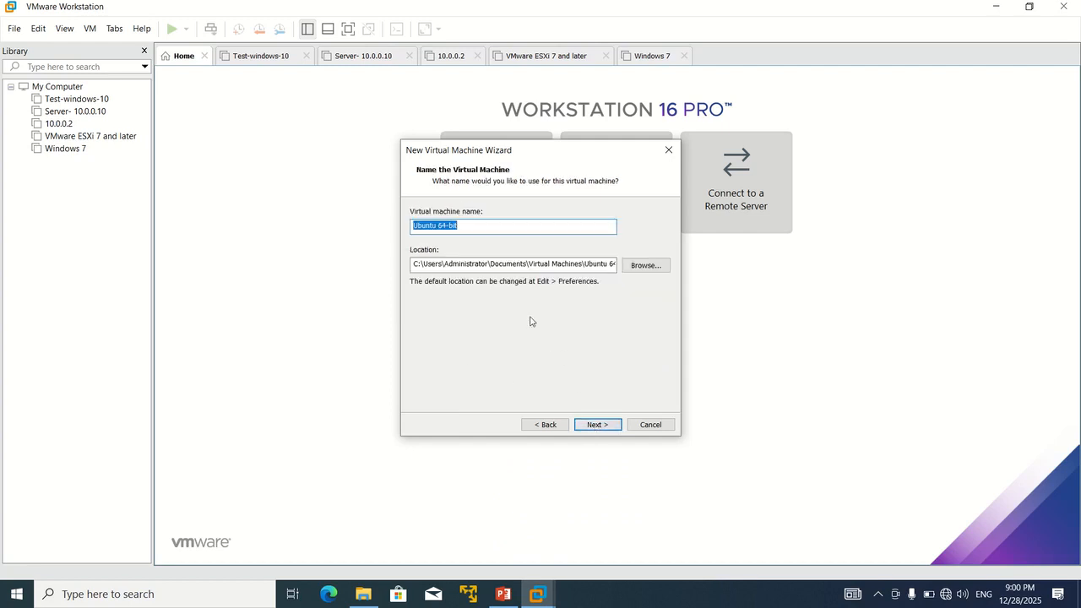
Step: Name the VM Kali-linux, store it in E:\Kali-linux, and reach the 20 GB disk step
{"action": "type", "text": "Kali-linux"}
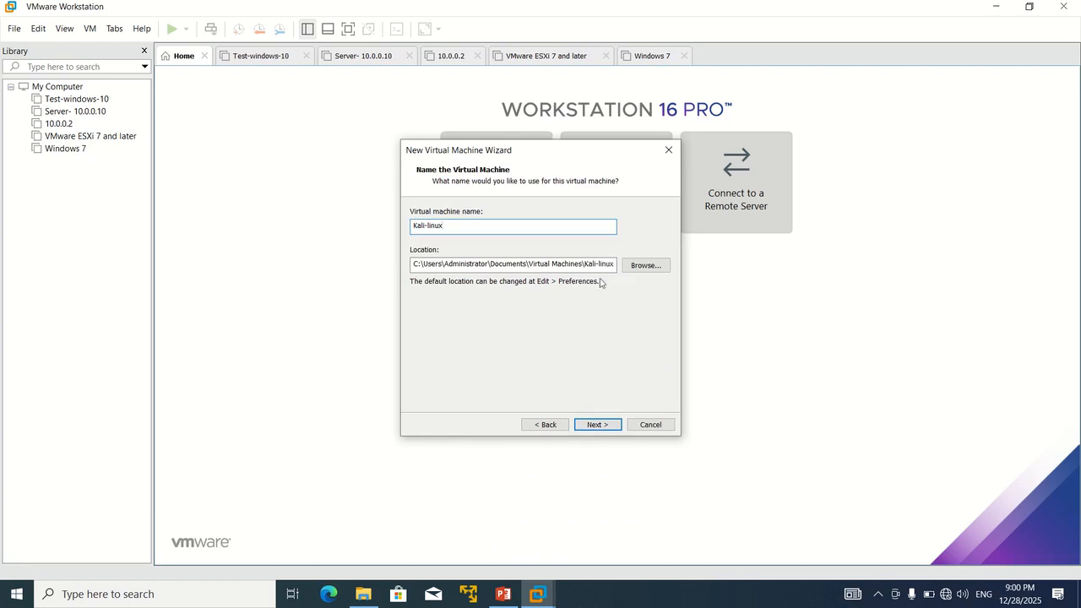
{"action": "left_click", "coordinate": [630, 266]}
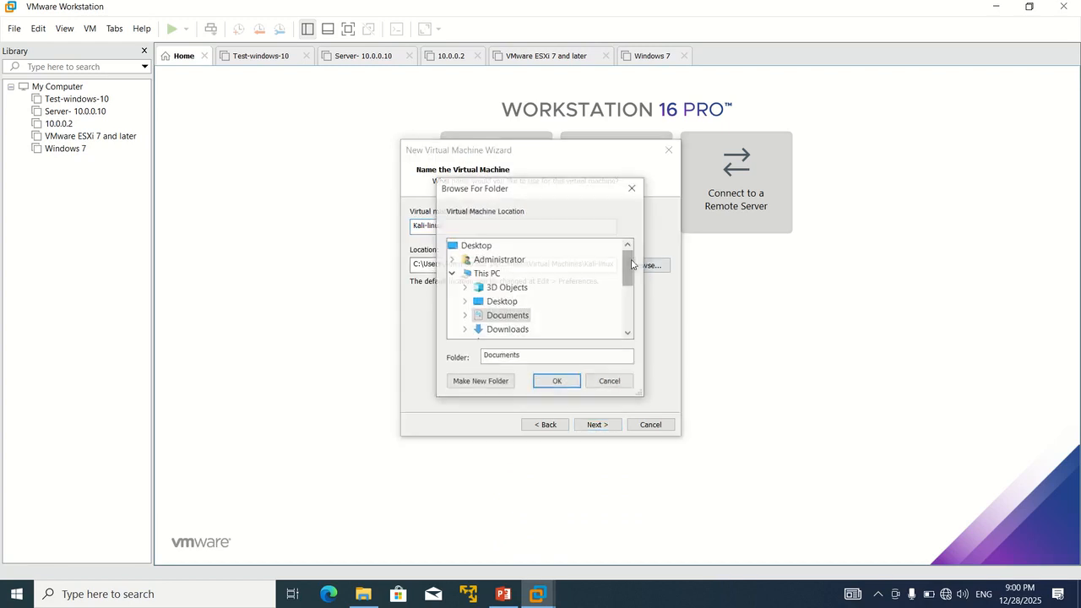
{"action": "left_click_drag", "start_coordinate": [630, 269], "coordinate": [630, 305]}
{"action": "double_click", "coordinate": [529, 316]}
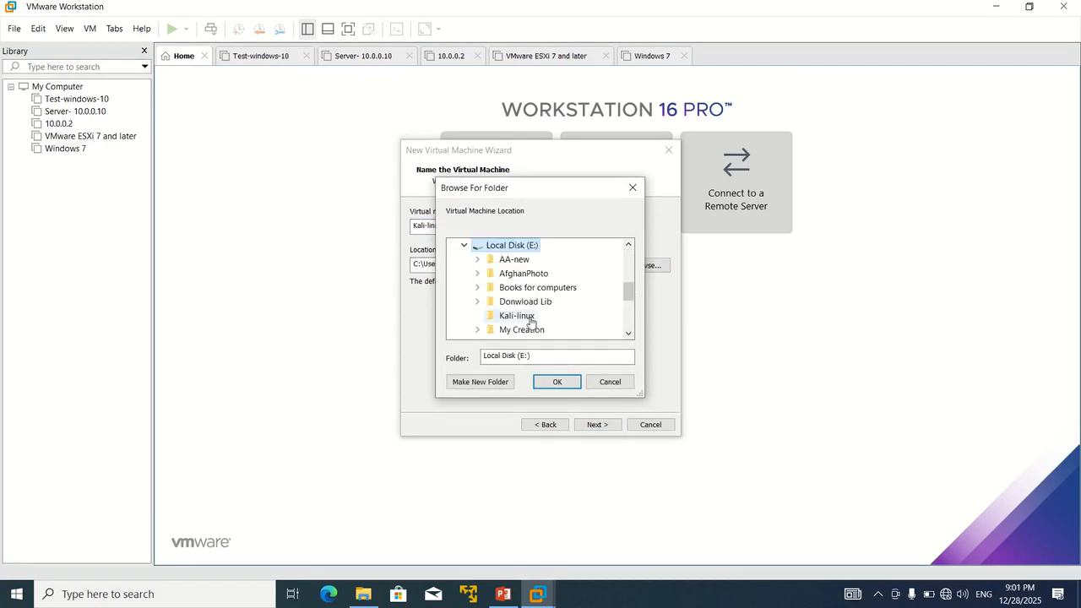
{"action": "left_click", "coordinate": [531, 319]}
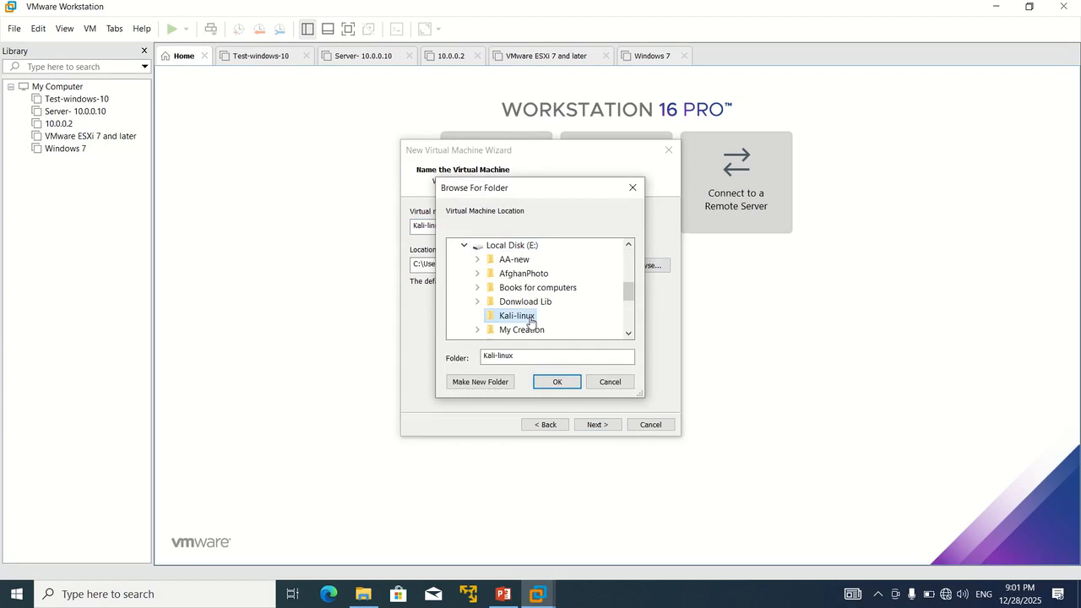
{"action": "left_click", "coordinate": [552, 382]}
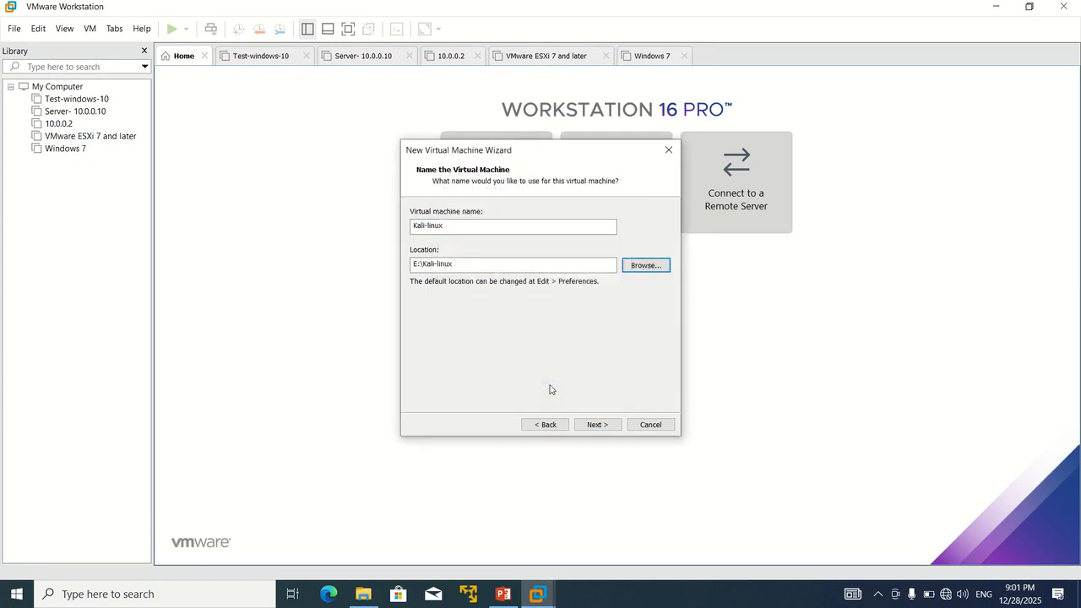
{"action": "left_click", "coordinate": [594, 424]}
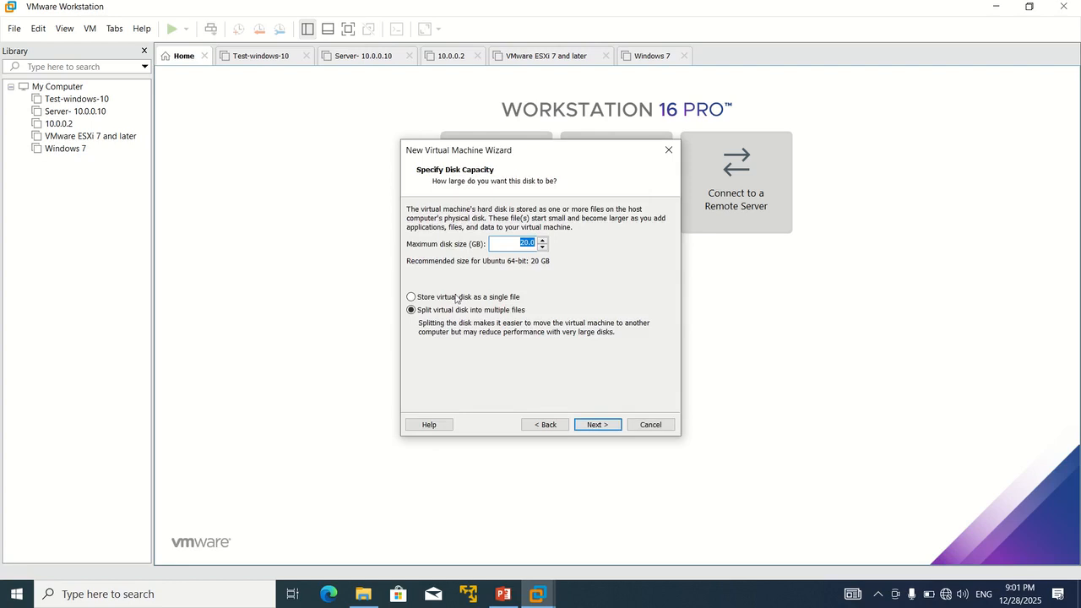
Step: Store the virtual disk as a single file and finish creating the VM
{"action": "left_click", "coordinate": [421, 300]}
{"action": "left_click", "coordinate": [591, 425]}
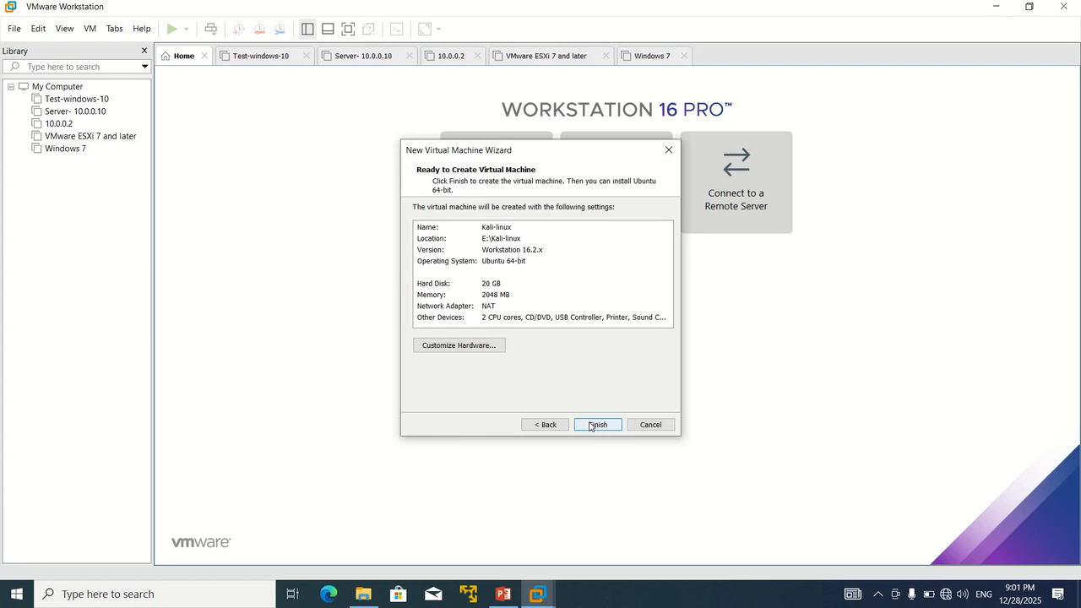
{"action": "left_click", "coordinate": [595, 424]}
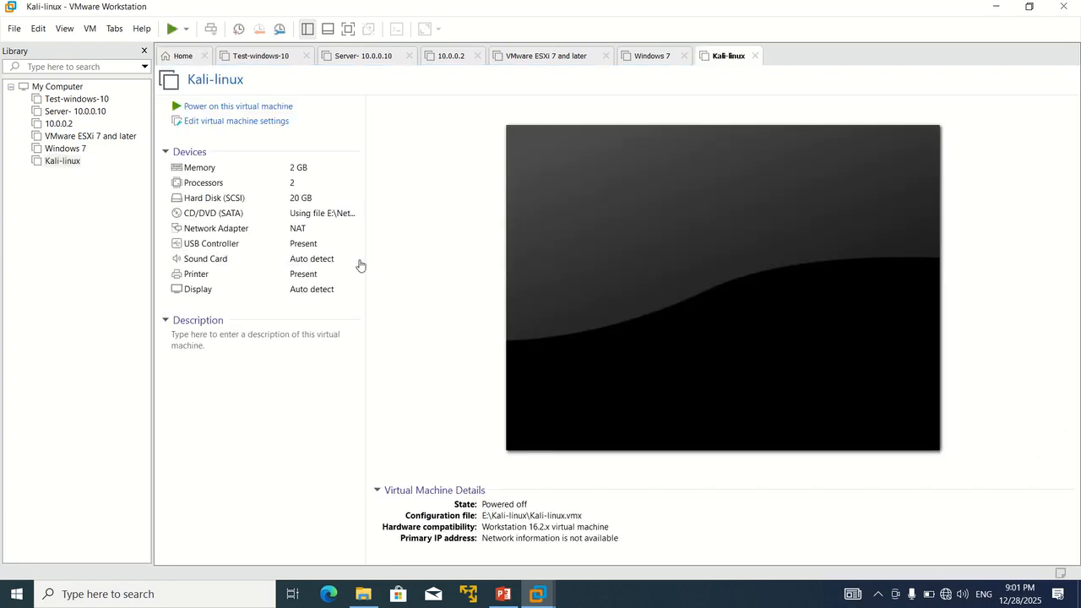
Step: Reduce the Kali-linux VM's number of processors to 1
{"action": "double_click", "coordinate": [275, 186]}
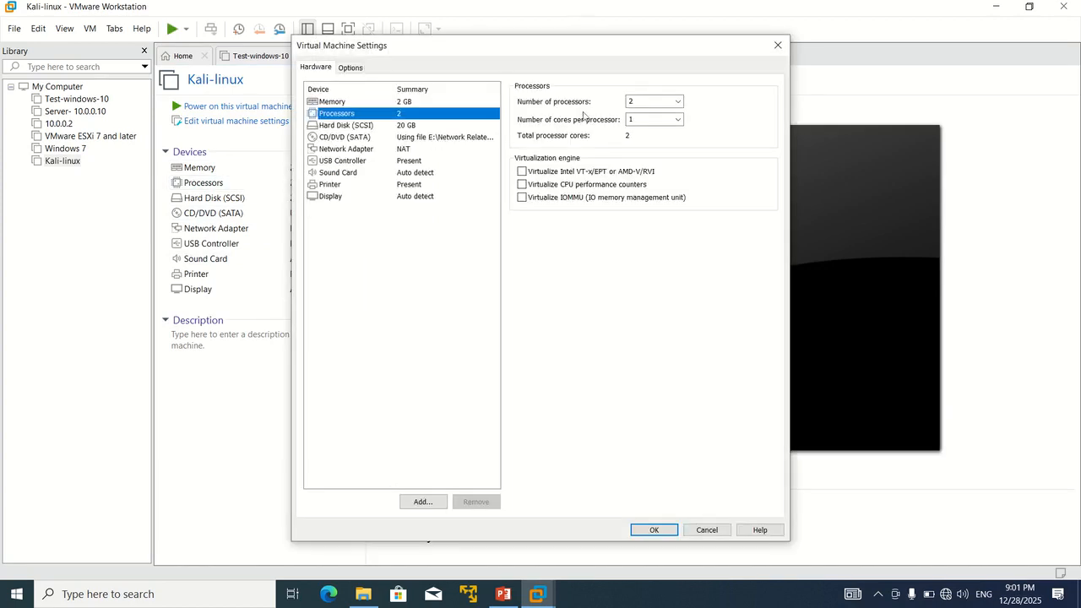
{"action": "left_click", "coordinate": [642, 102]}
{"action": "type", "text": "1"}
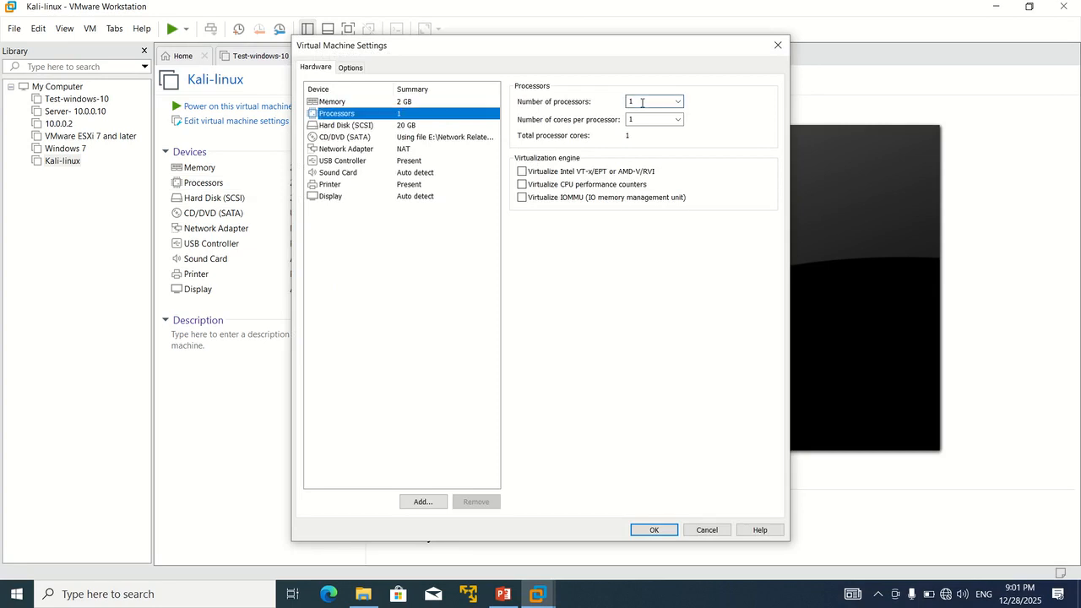
{"action": "left_click", "coordinate": [661, 533]}
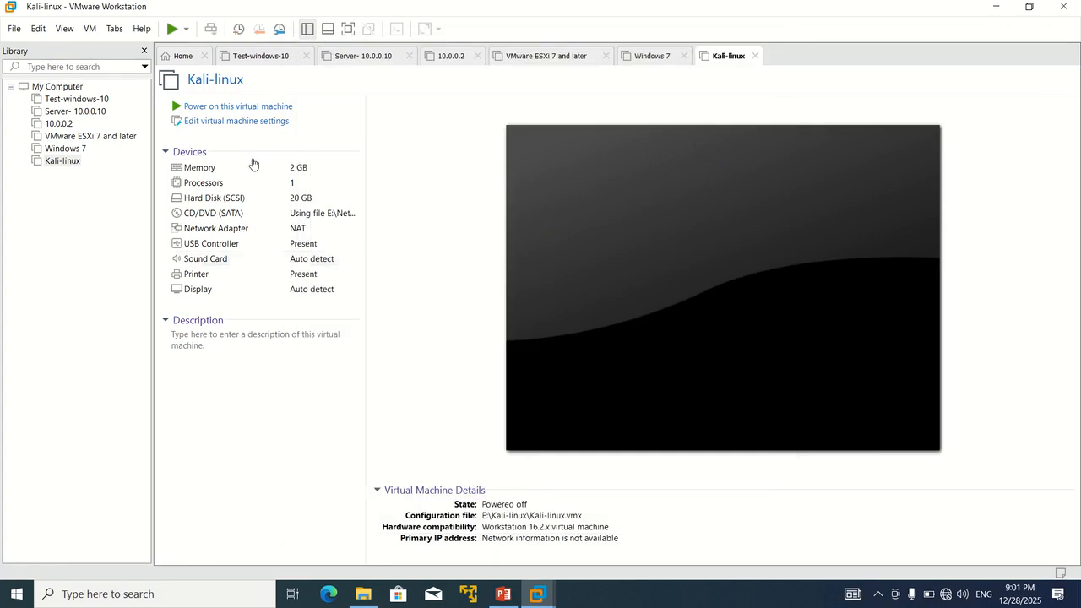
Step: Power on Kali-linux, dismiss the install hint, and start the Graphical install
{"action": "left_click", "coordinate": [237, 108]}
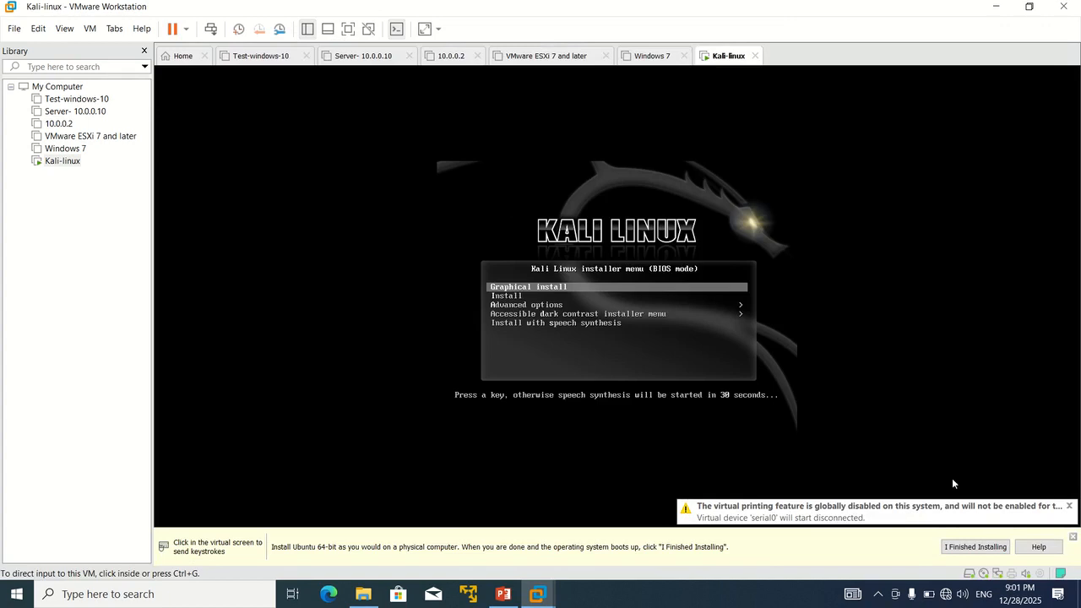
{"action": "left_click", "coordinate": [1073, 542]}
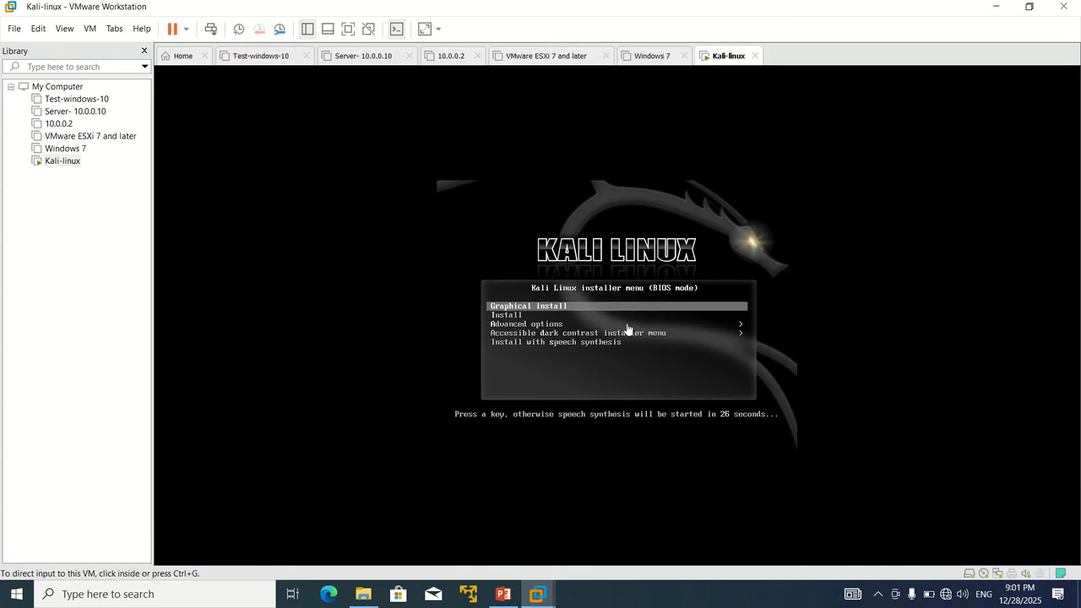
{"action": "left_click", "coordinate": [568, 306]}
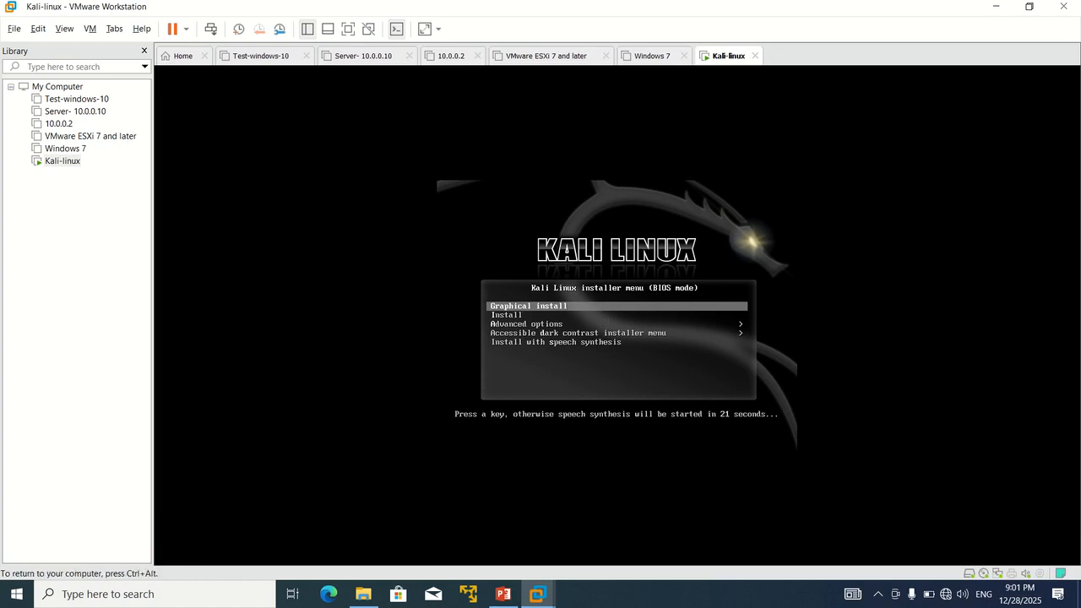
{"action": "key", "text": "Return"}
{"action": "key", "text": "Return"}
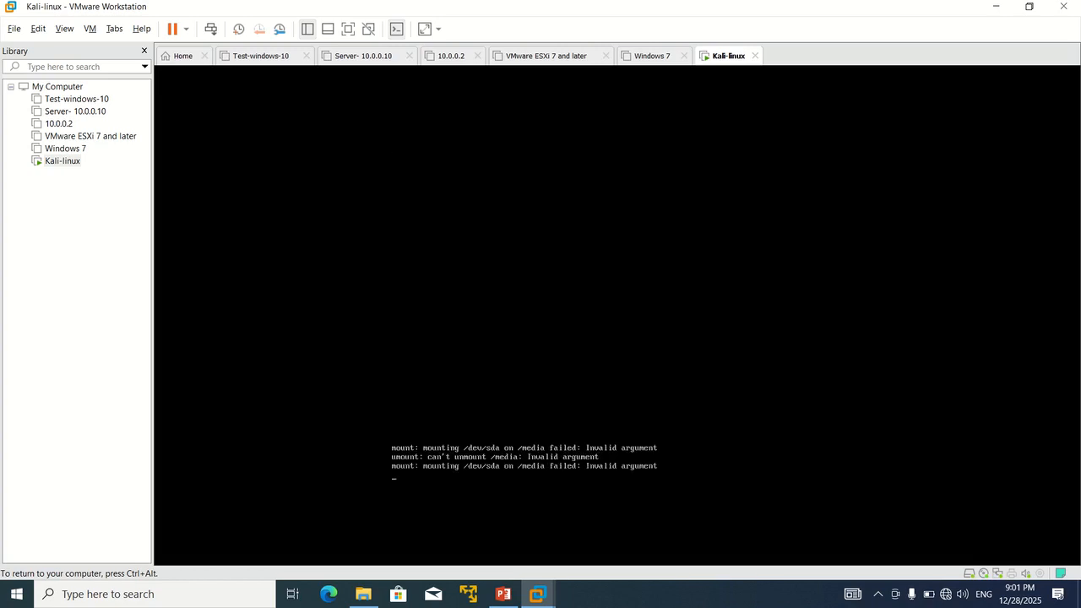
{"action": "key", "text": "ctrl+alt"}
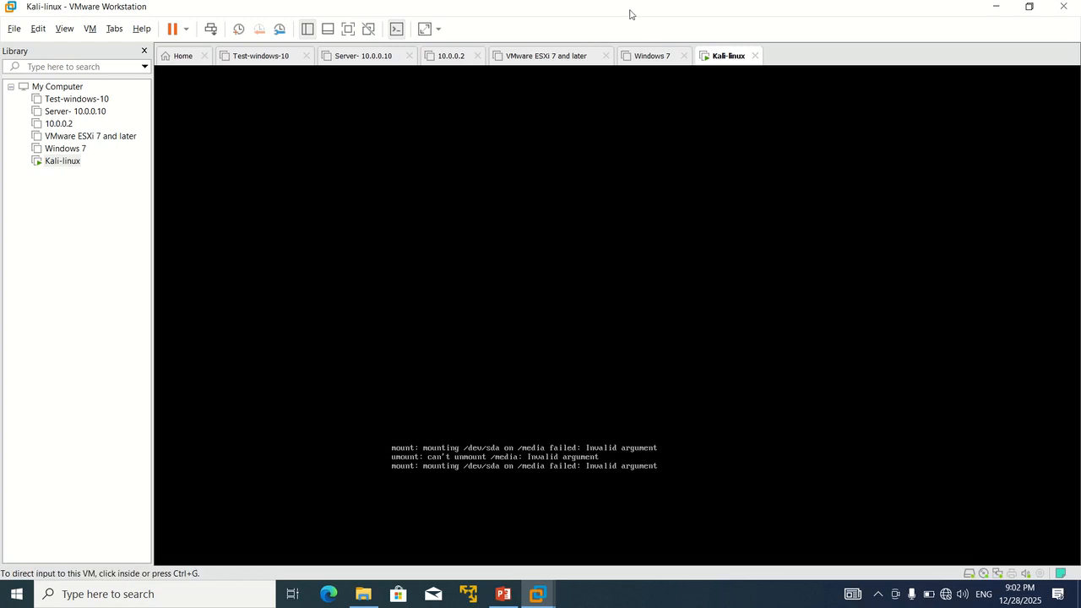
Step: Accept English, United States and the American English keymap in the installer
{"action": "mouse_move", "coordinate": [594, 2]}
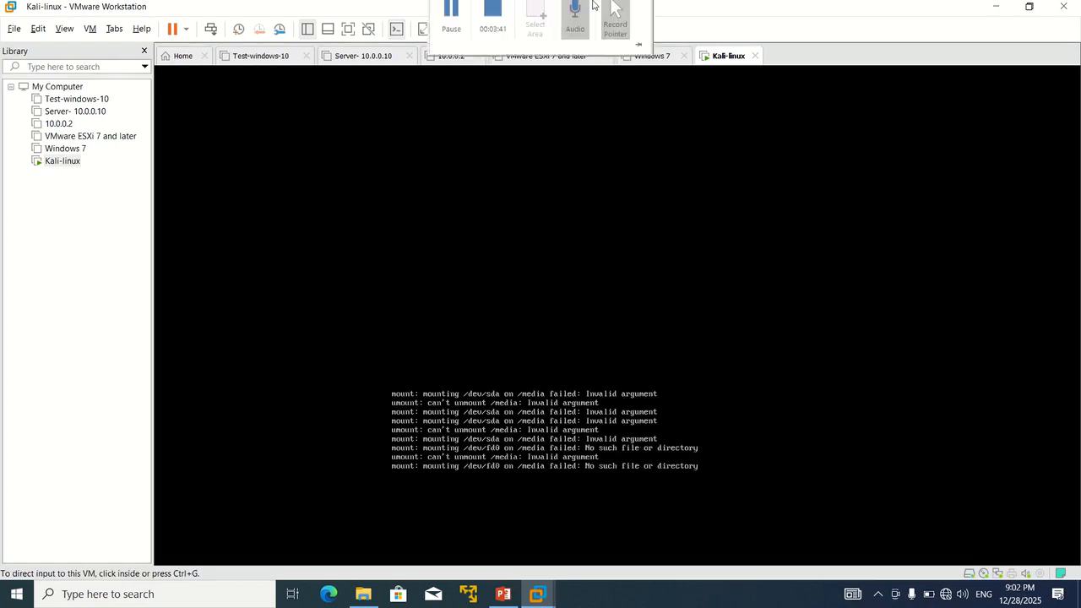
{"action": "left_click", "coordinate": [484, 71]}
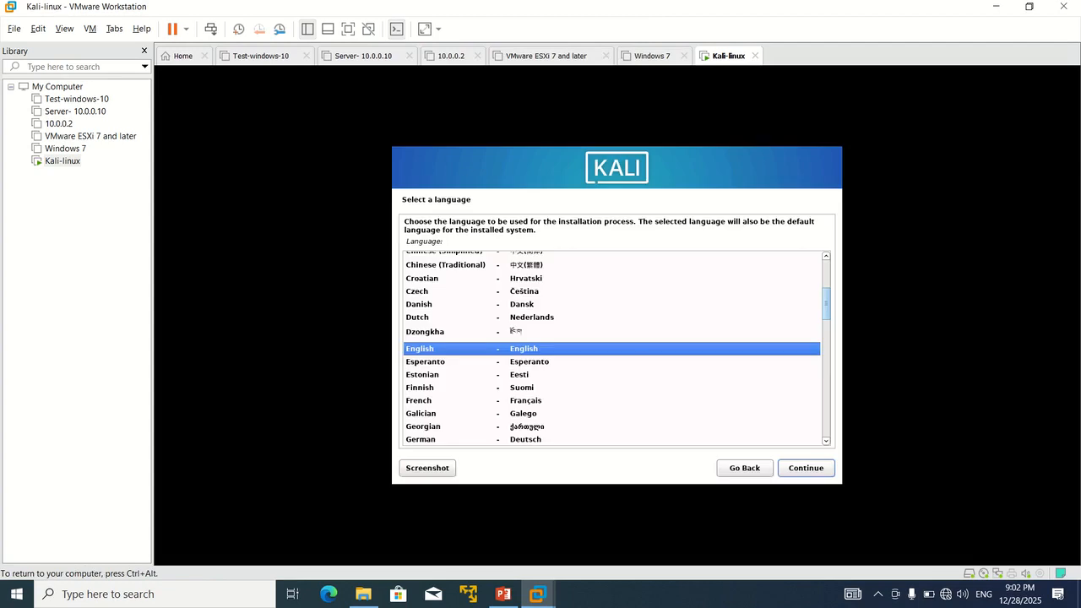
{"action": "left_click", "coordinate": [813, 471]}
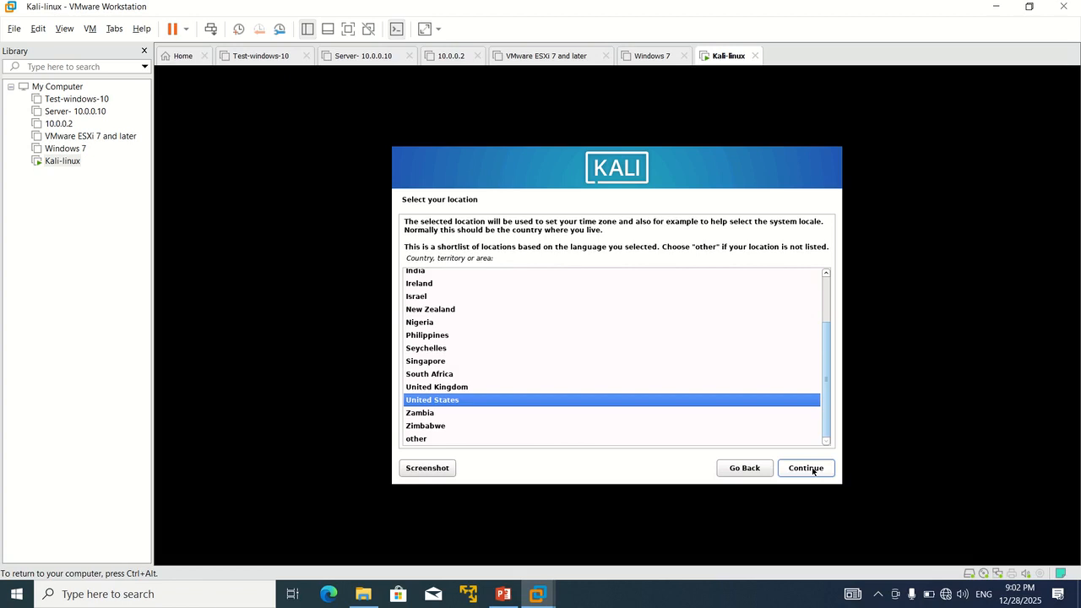
{"action": "left_click", "coordinate": [814, 472]}
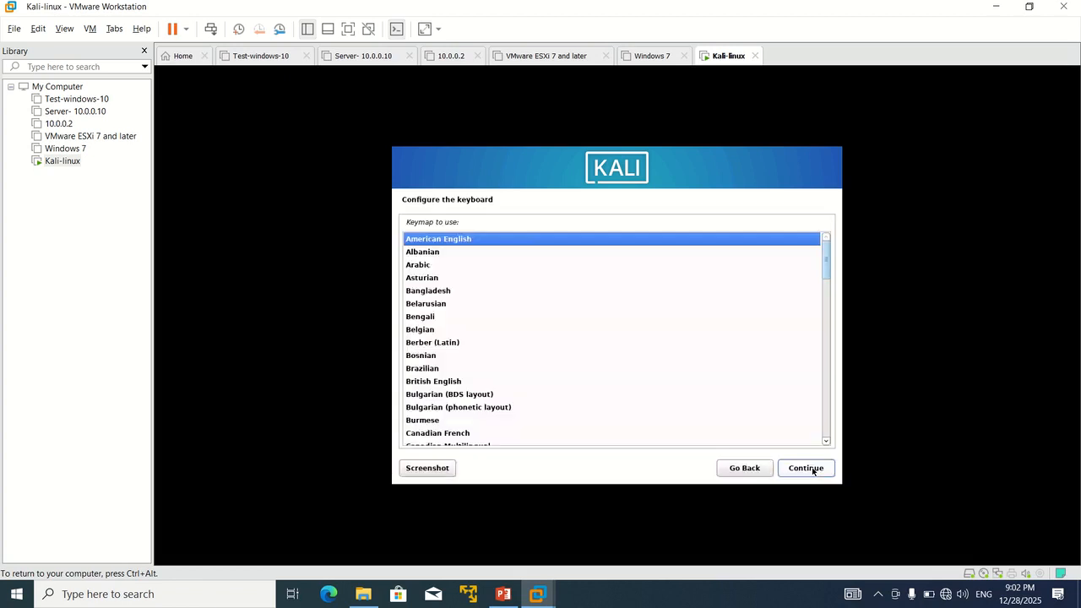
{"action": "left_click", "coordinate": [814, 471]}
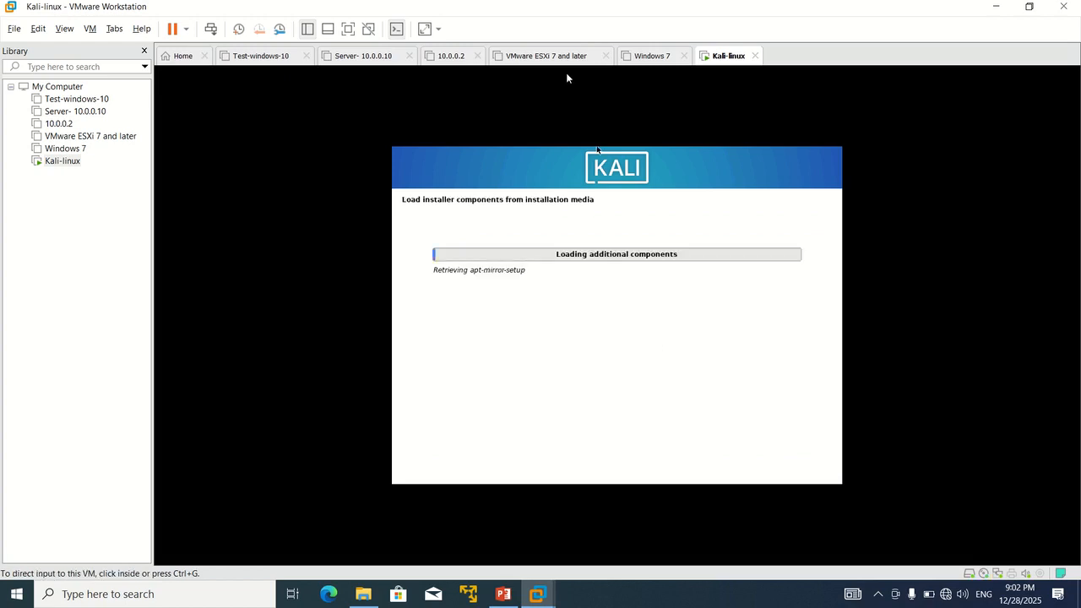
{"action": "mouse_move", "coordinate": [525, 4]}
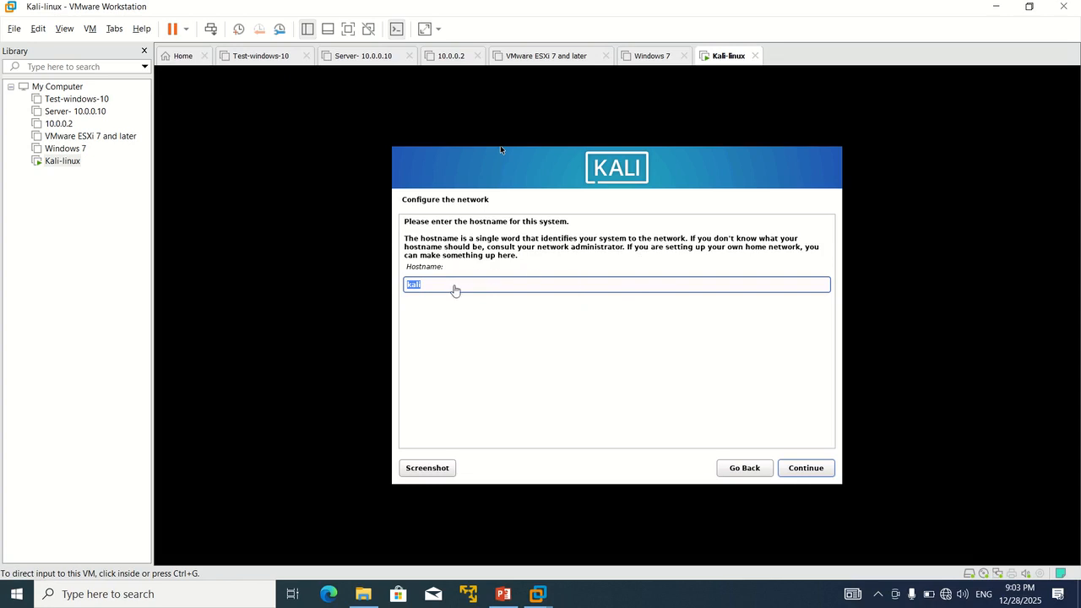
Step: Replace the default hostname with a custom one and enter a domain name
{"action": "left_click", "coordinate": [454, 285]}
{"action": "key", "text": "BackSpace"}
{"action": "key", "text": "BackSpace"}
{"action": "key", "text": "BackSpace"}
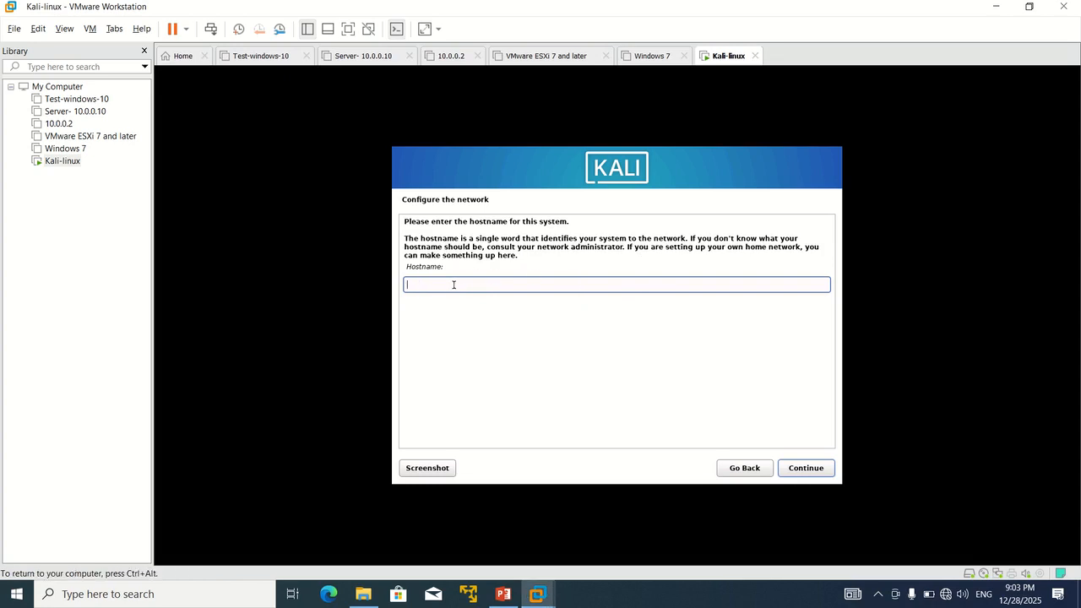
{"action": "type", "text": "Kali"}
{"action": "key", "text": "BackSpace"}
{"action": "key", "text": "BackSpace"}
{"action": "key", "text": "BackSpace"}
{"action": "type", "text": "Mahi"}
{"action": "key", "text": "Return"}
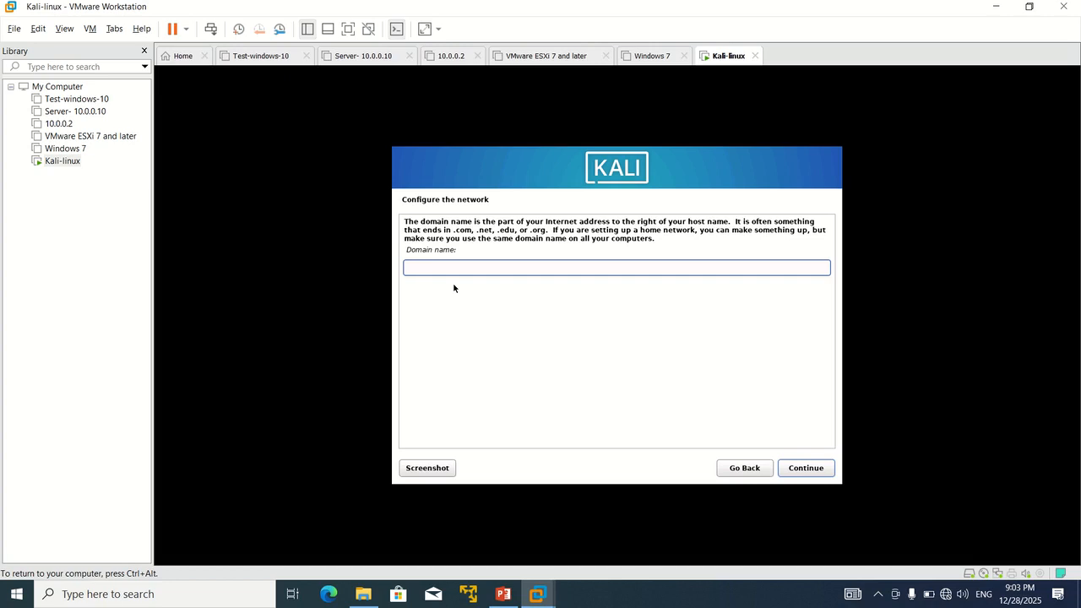
{"action": "type", "text": "Afghan"}
{"action": "key", "text": "Return"}
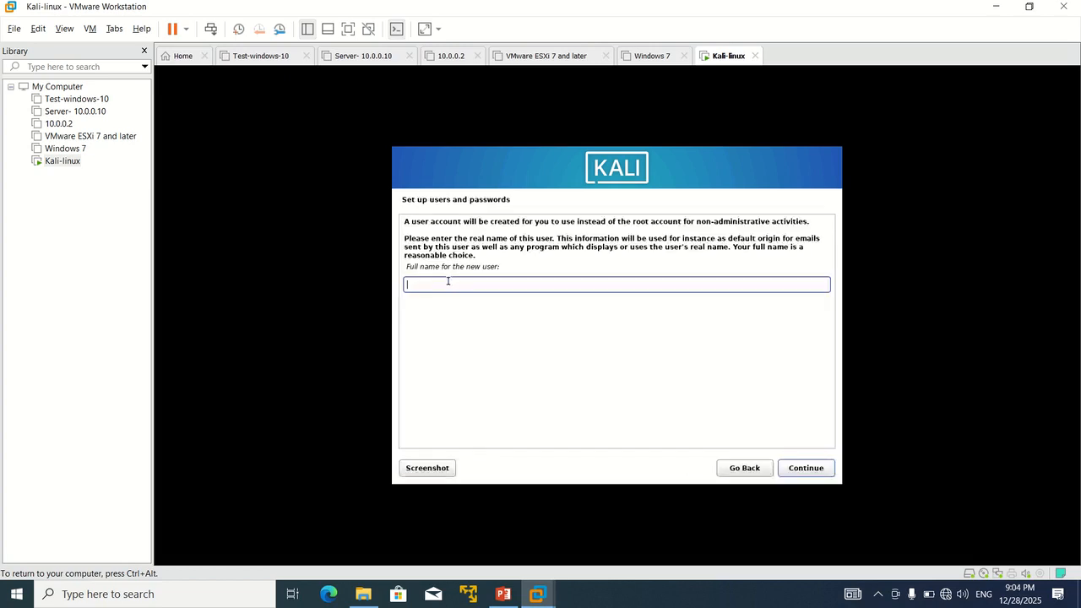
Step: Postpone the VMware Tools prompt and enter the new user's full name
{"action": "left_click", "coordinate": [444, 252]}
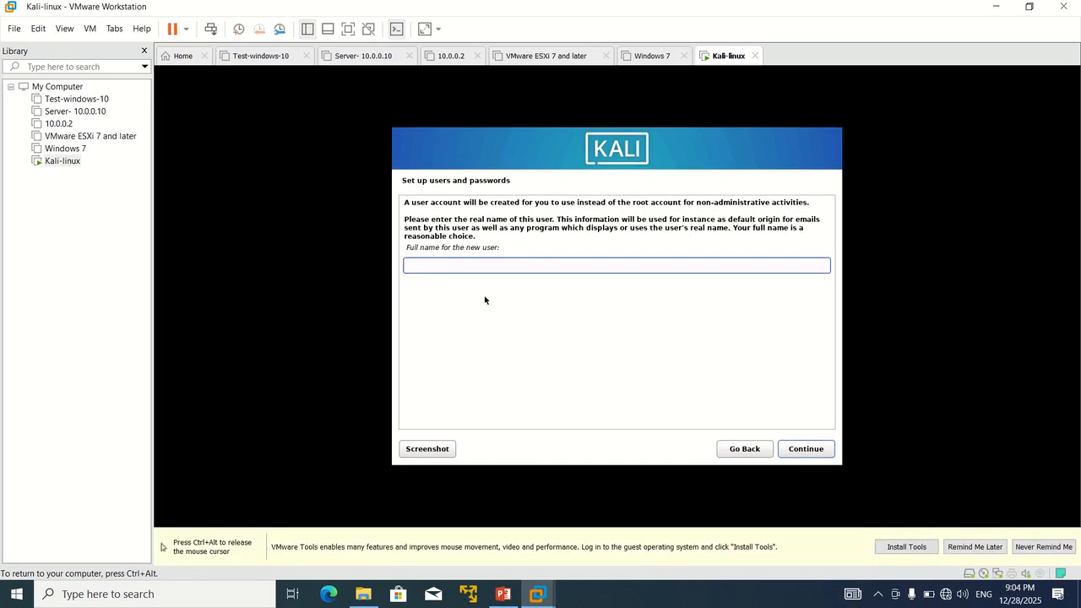
{"action": "key", "text": "ctrl+alt"}
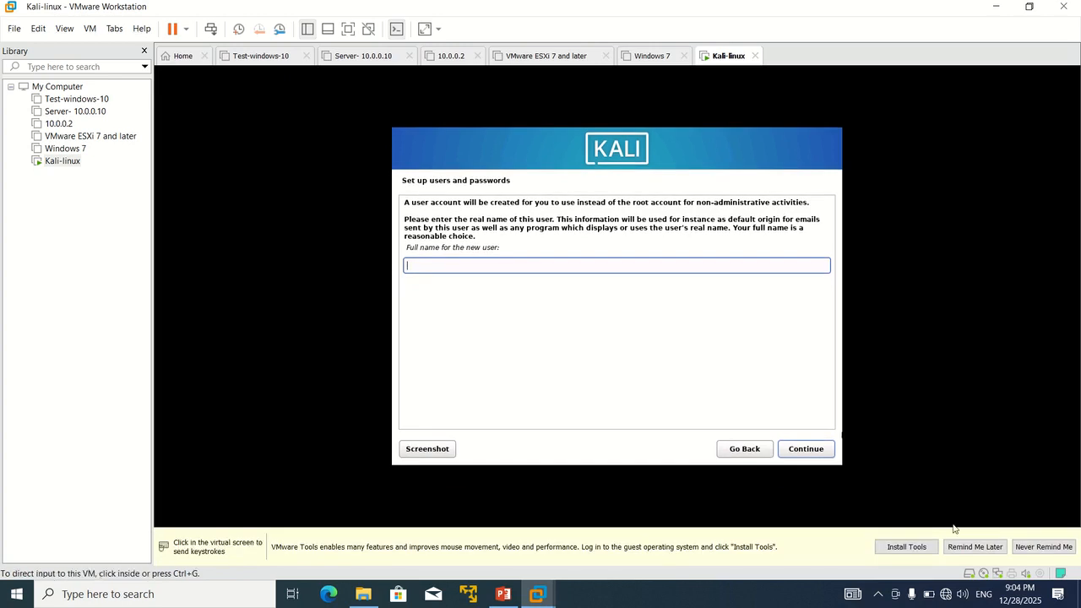
{"action": "left_click", "coordinate": [975, 548]}
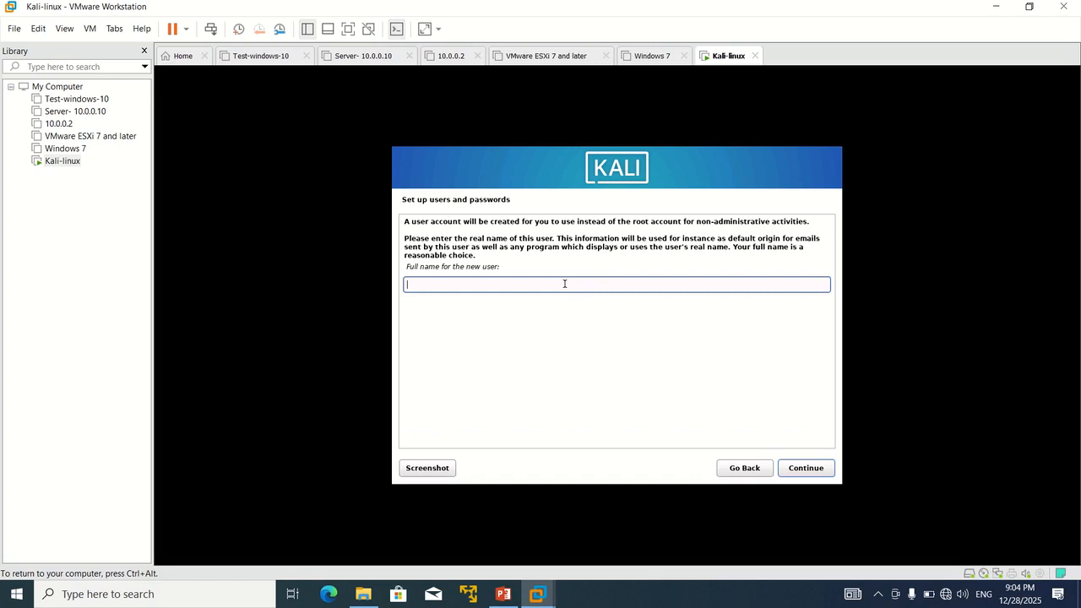
{"action": "type", "text": "Mahir Afghan"}
{"action": "left_click", "coordinate": [798, 469]}
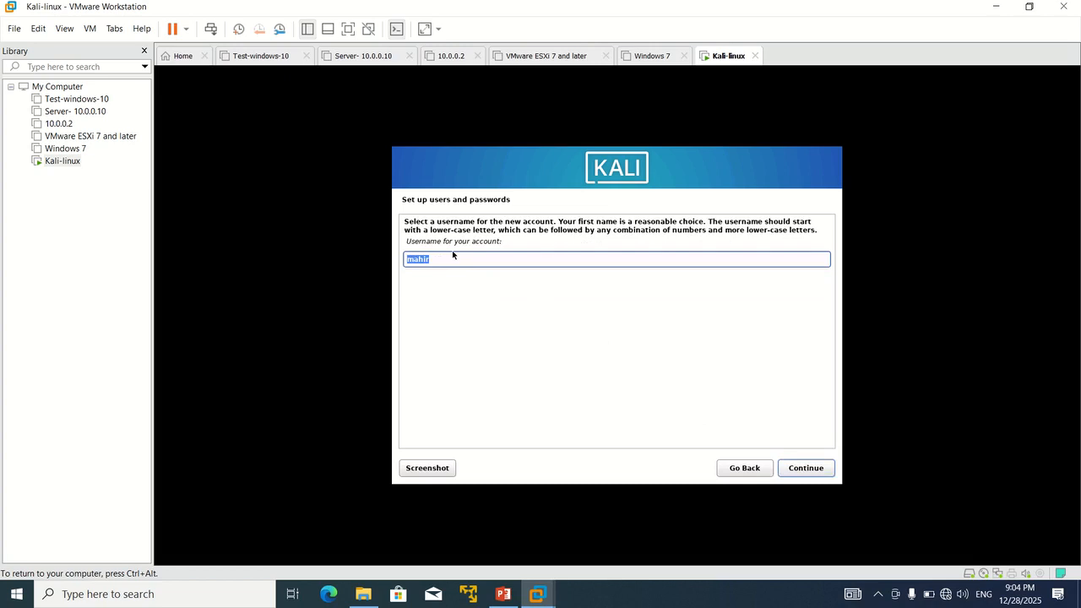
Step: Accept the suggested username and set a 5-character user password, entered twice
{"action": "left_click", "coordinate": [803, 470]}
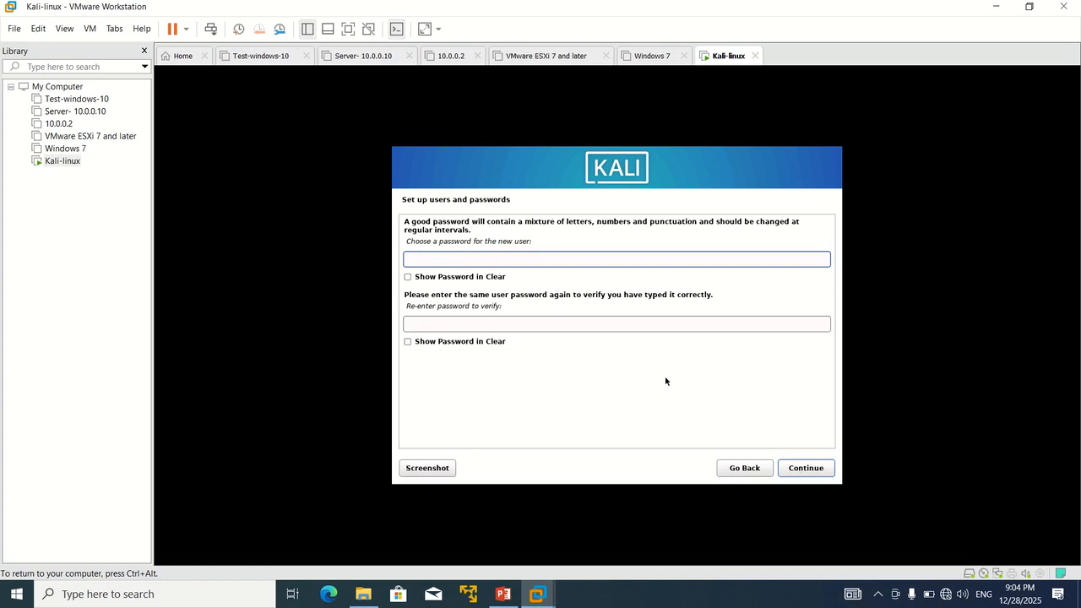
{"action": "type", "text": "12345"}
{"action": "left_click", "coordinate": [510, 324]}
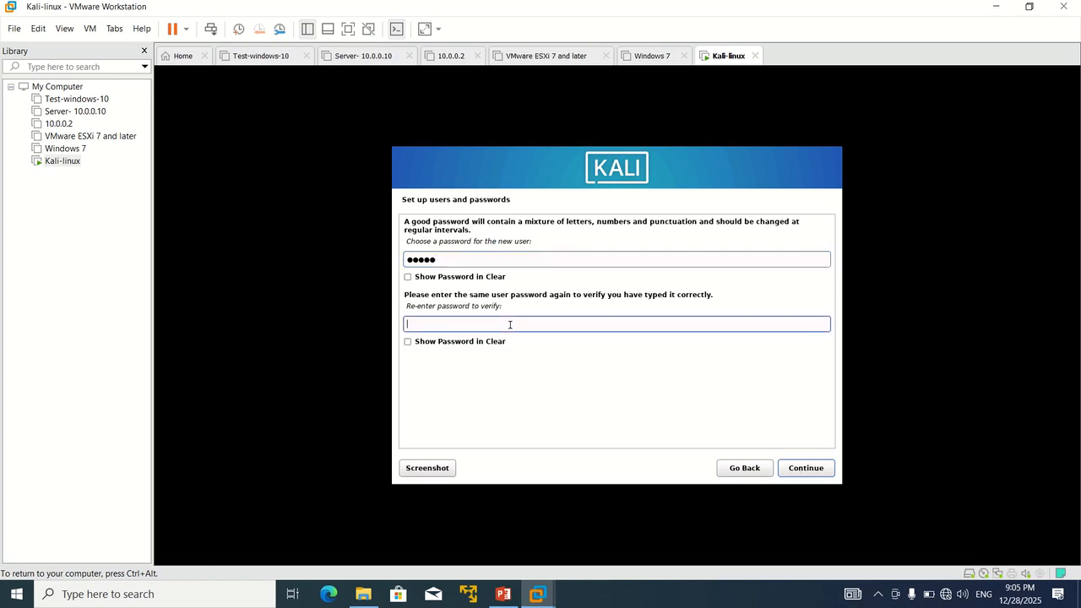
{"action": "type", "text": "12345"}
{"action": "left_click", "coordinate": [800, 470]}
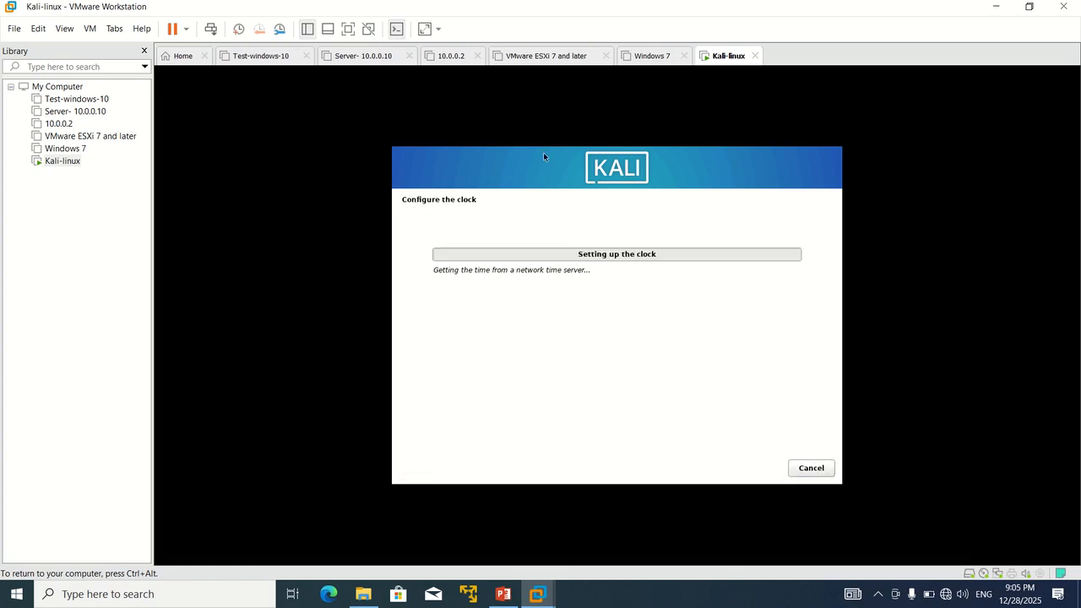
Step: Accept the Eastern time zone in the Kali installer's clock setup
{"action": "key", "text": "ctrl+alt"}
{"action": "mouse_move", "coordinate": [488, 5]}
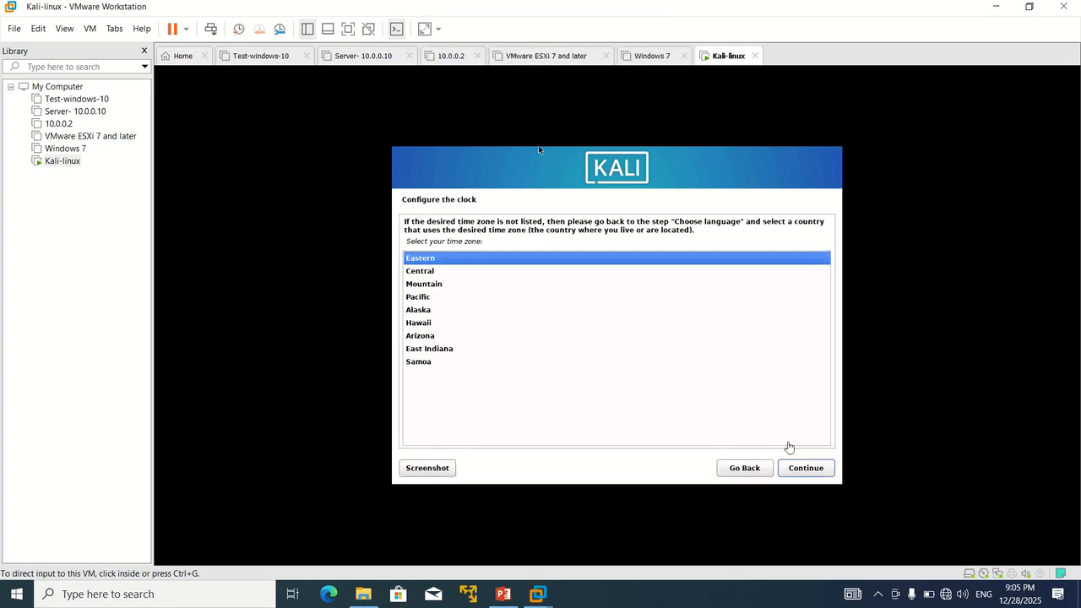
{"action": "left_click", "coordinate": [808, 468]}
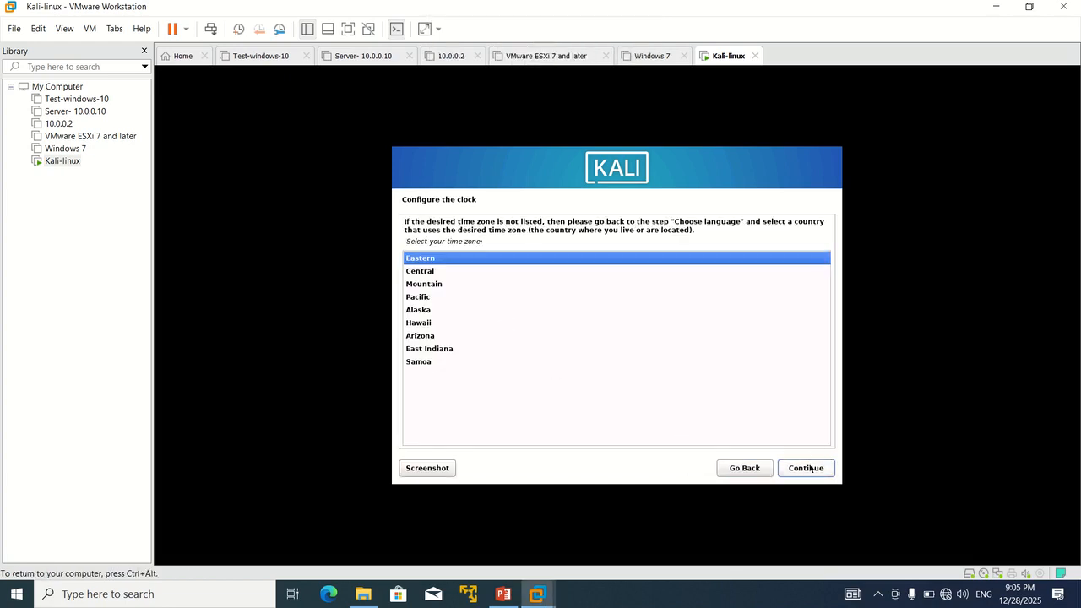
{"action": "left_click", "coordinate": [807, 468]}
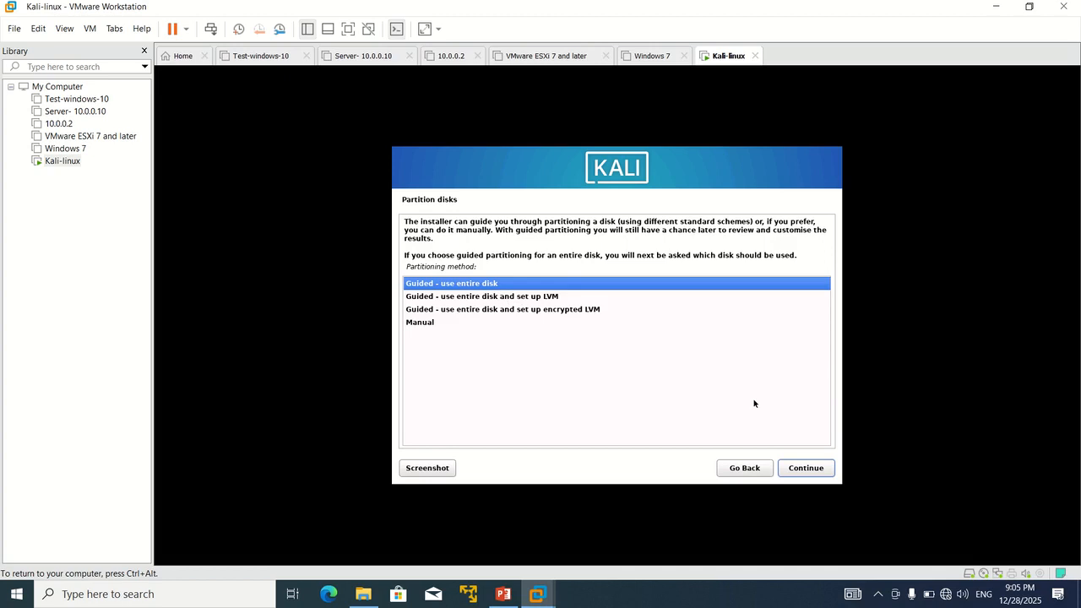
Step: Partition the whole 21.5 GB disk with all files in one partition and write the changes
{"action": "left_click", "coordinate": [804, 473]}
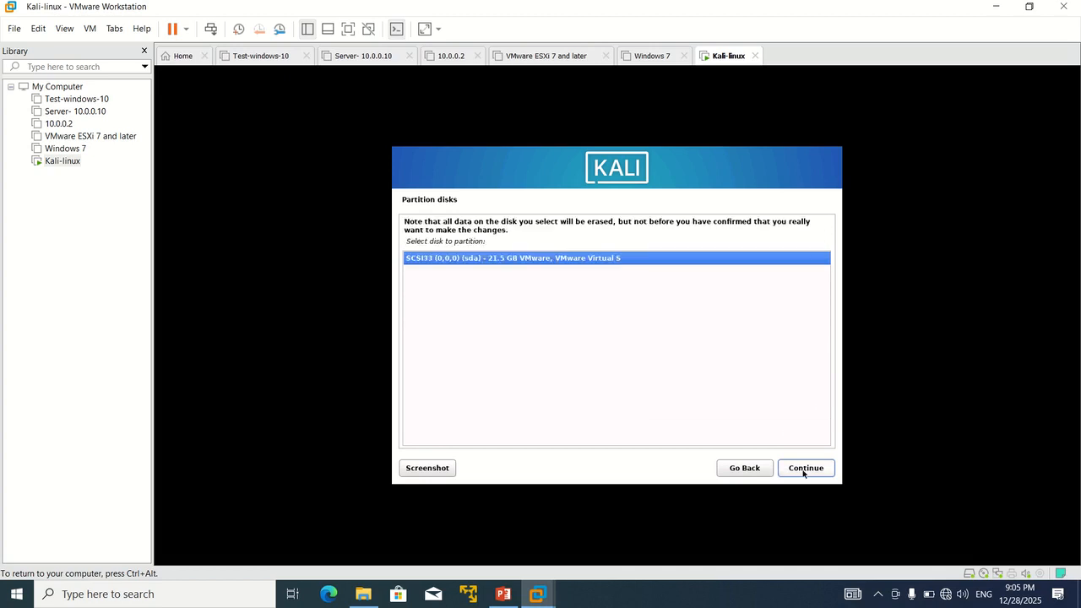
{"action": "left_click", "coordinate": [804, 473]}
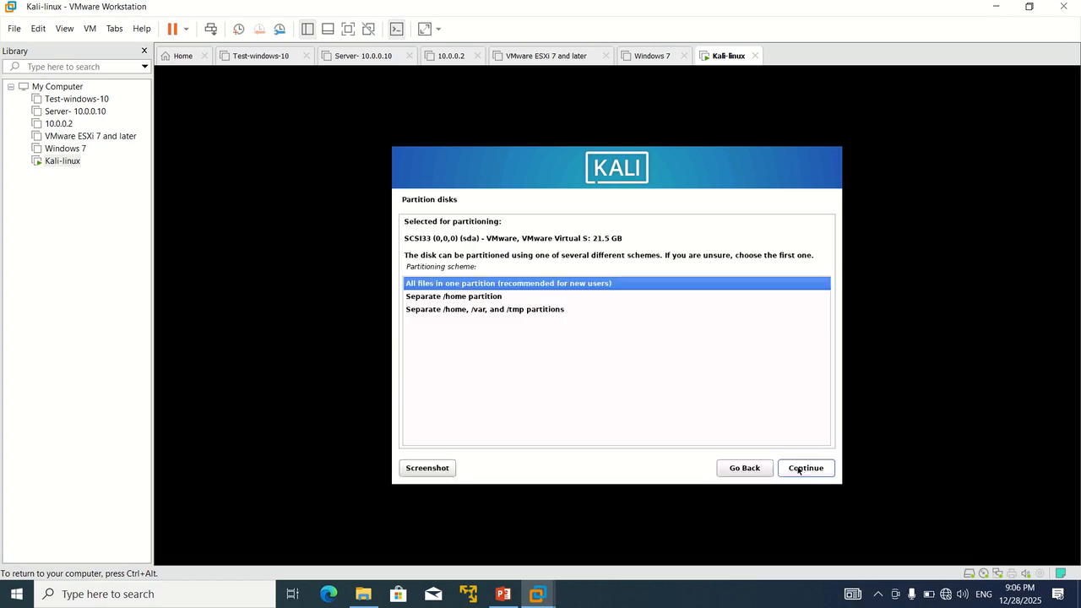
{"action": "left_click", "coordinate": [814, 472]}
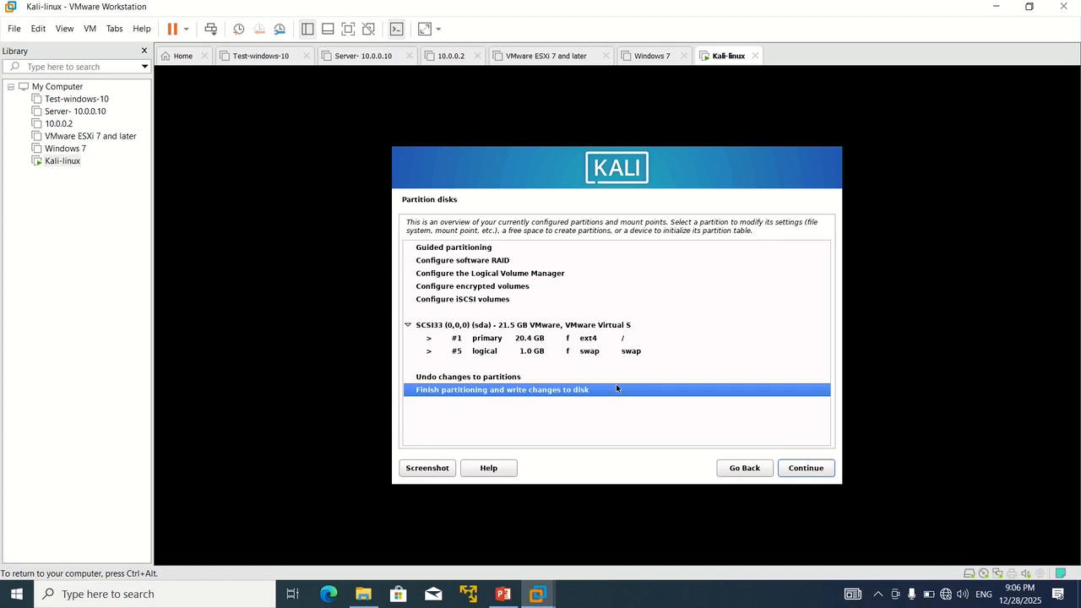
{"action": "left_click", "coordinate": [795, 468]}
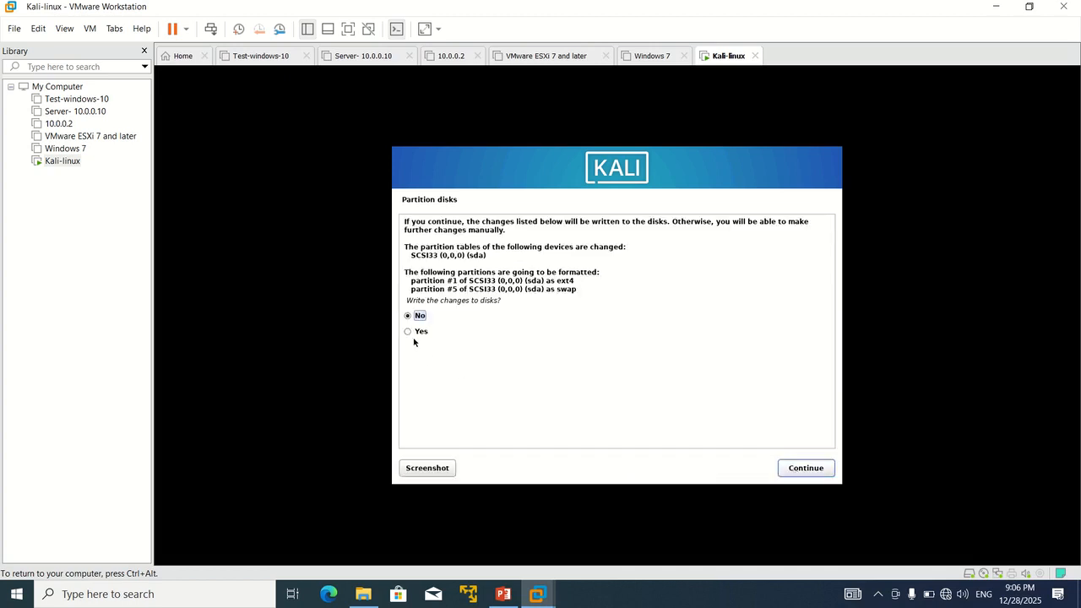
{"action": "left_click", "coordinate": [410, 334]}
{"action": "left_click", "coordinate": [819, 472]}
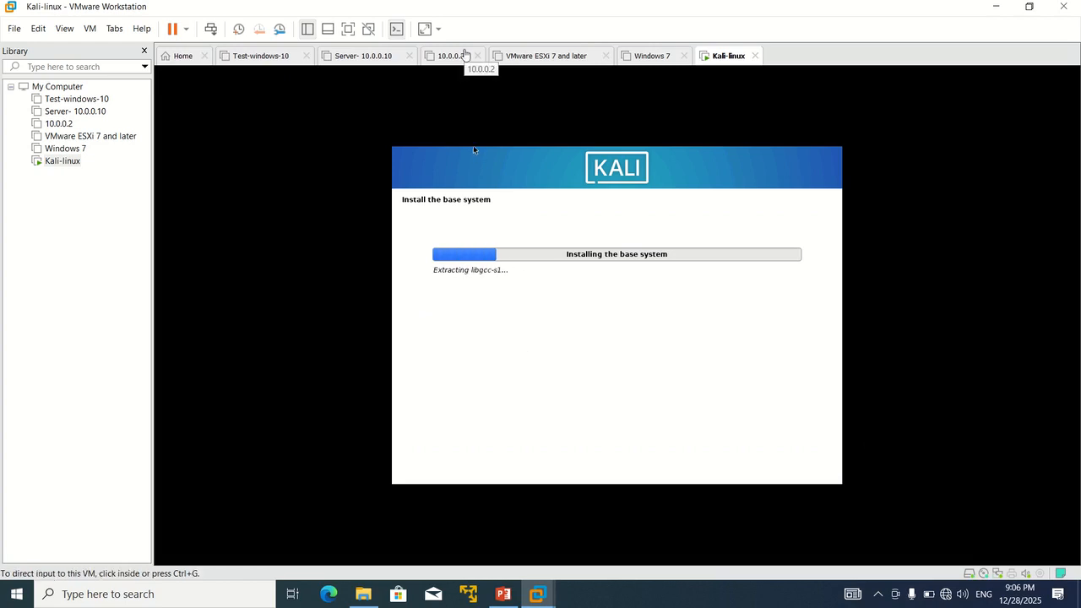
Step: Wait for the base system install until Software selection shows Xfce, top10 and default tools
{"action": "mouse_move", "coordinate": [467, 5]}
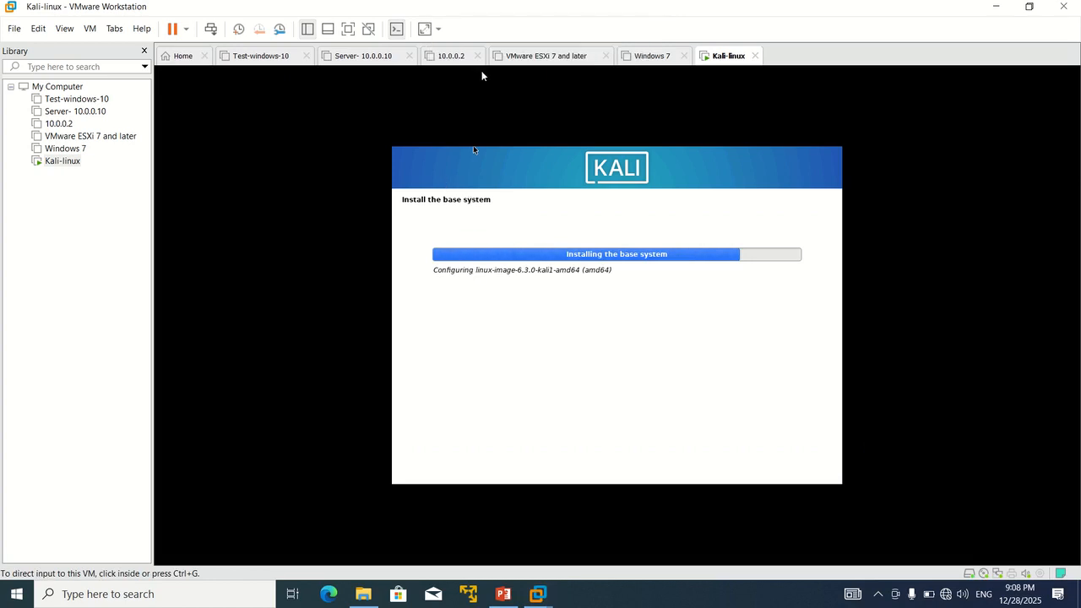
{"action": "mouse_move", "coordinate": [483, 5]}
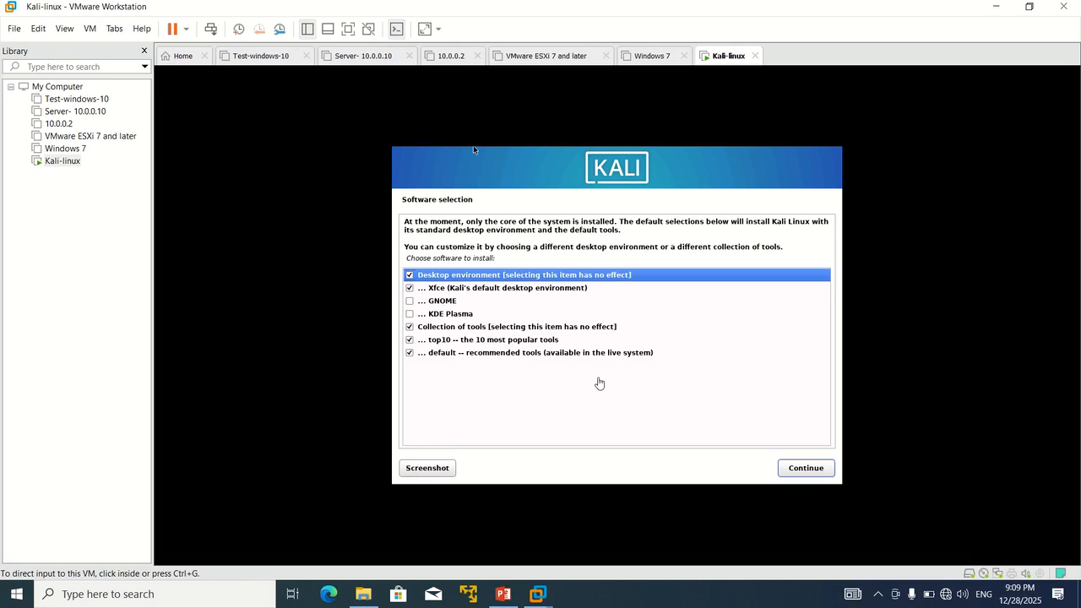
Step: Accept the default software selection (Xfce, top10, default tools) and start installing it
{"action": "left_click", "coordinate": [815, 471]}
{"action": "left_click", "coordinate": [815, 470]}
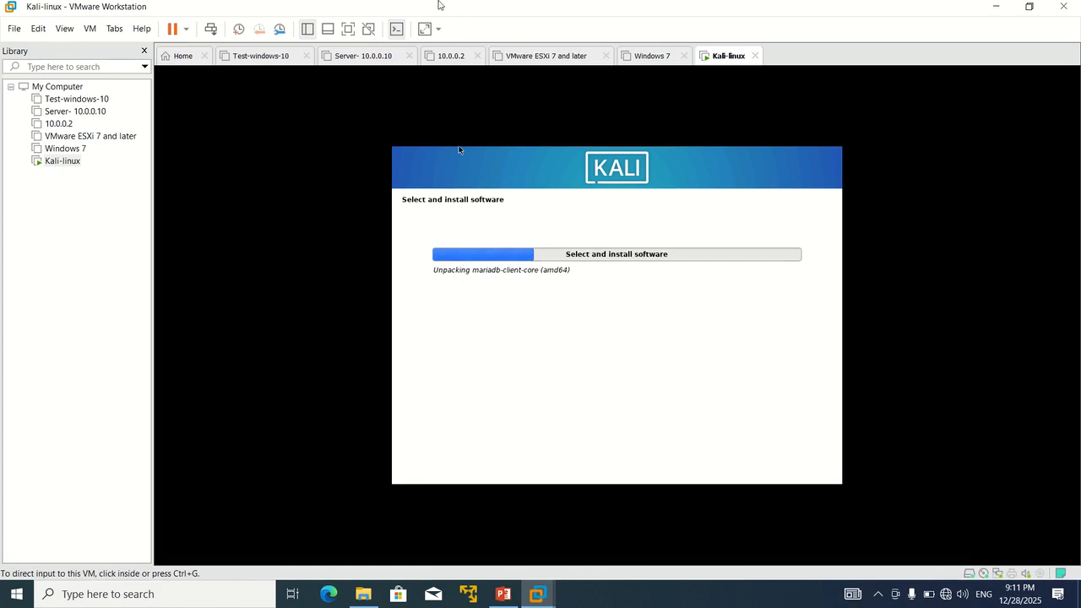
Step: Wait for the software installation to finish until the GRUB boot loader prompt appears
{"action": "mouse_move", "coordinate": [439, 5]}
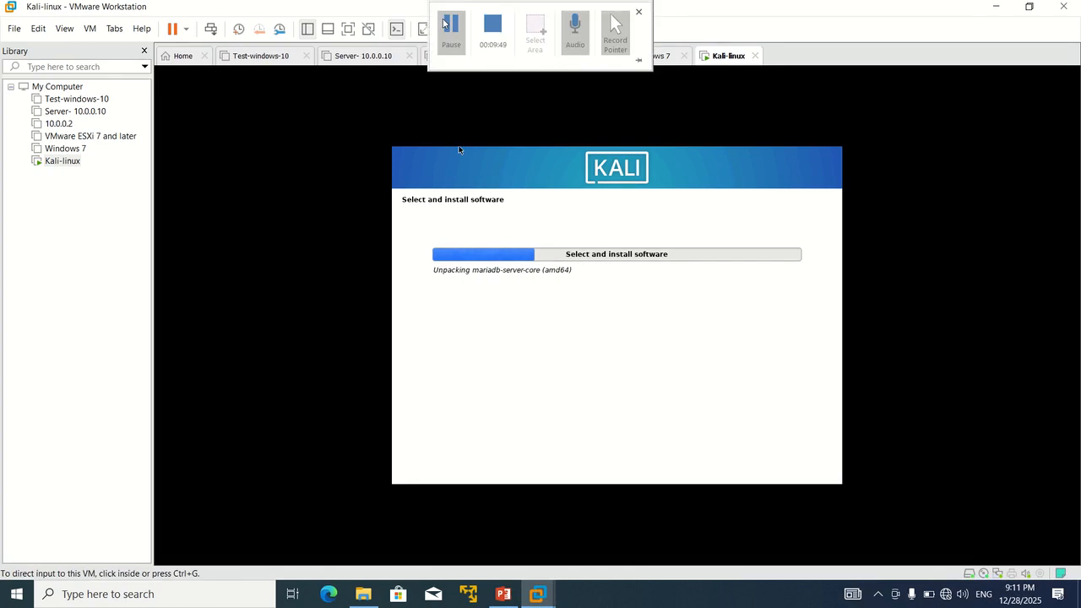
{"action": "left_click", "coordinate": [450, 27]}
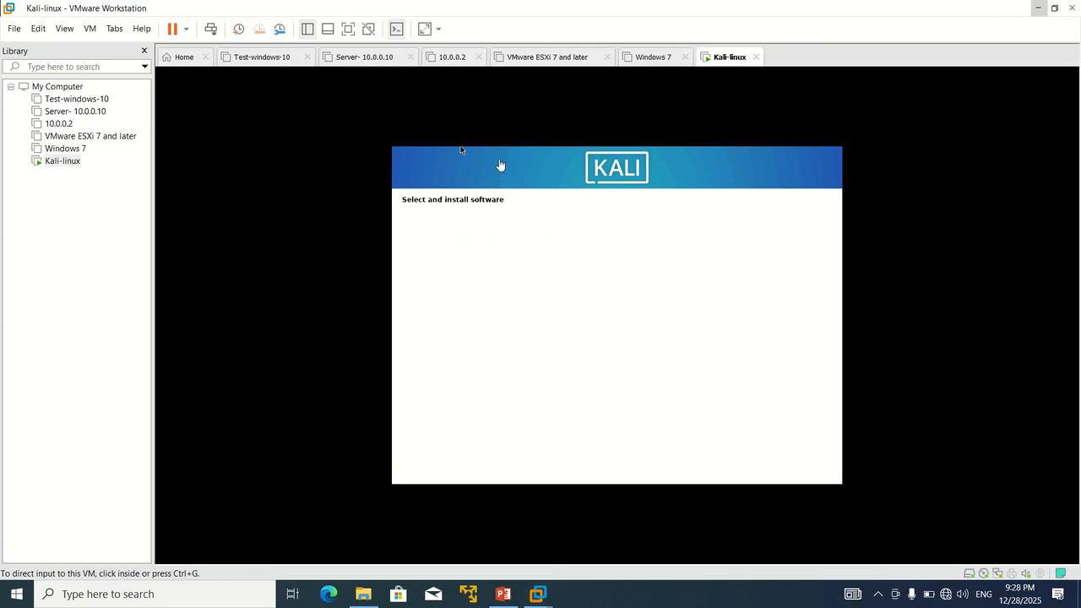
{"action": "mouse_move", "coordinate": [480, 5]}
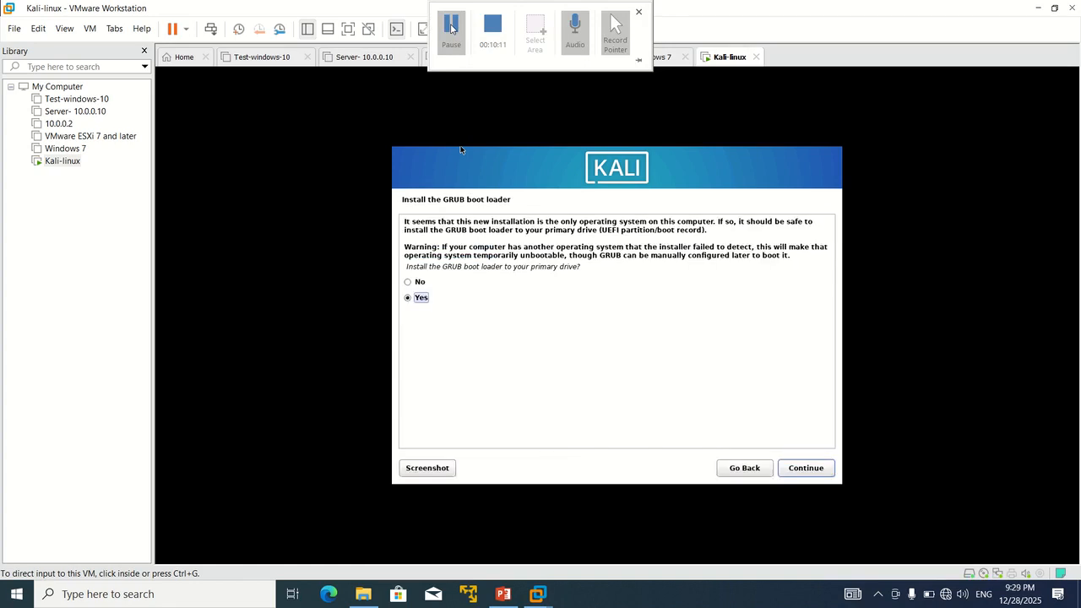
Step: Install the GRUB boot loader to the primary drive, /dev/sda
{"action": "left_click", "coordinate": [807, 469]}
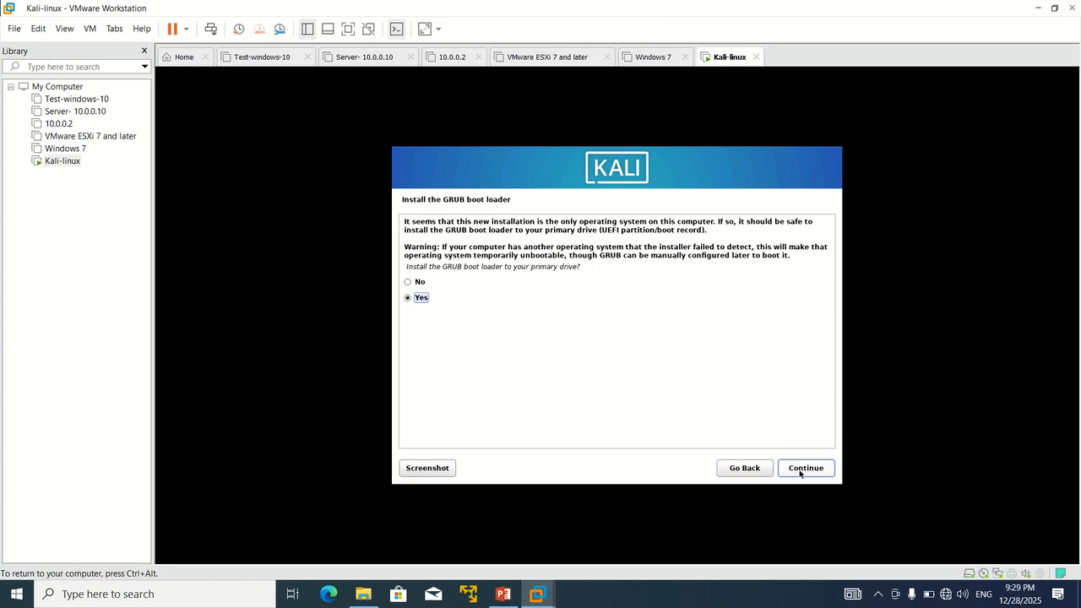
{"action": "left_click", "coordinate": [808, 469]}
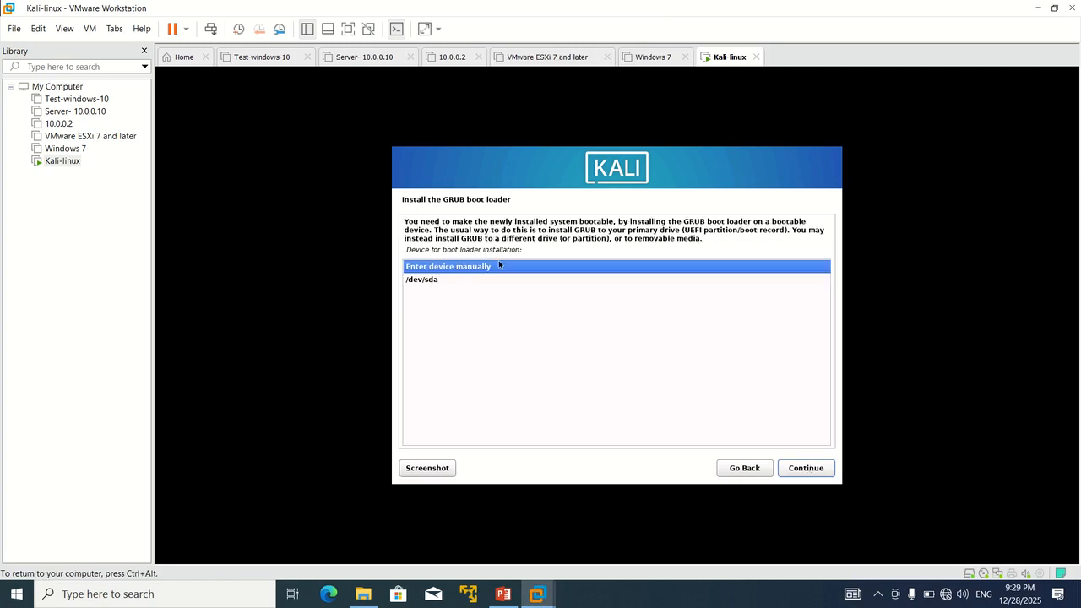
{"action": "left_click", "coordinate": [425, 279]}
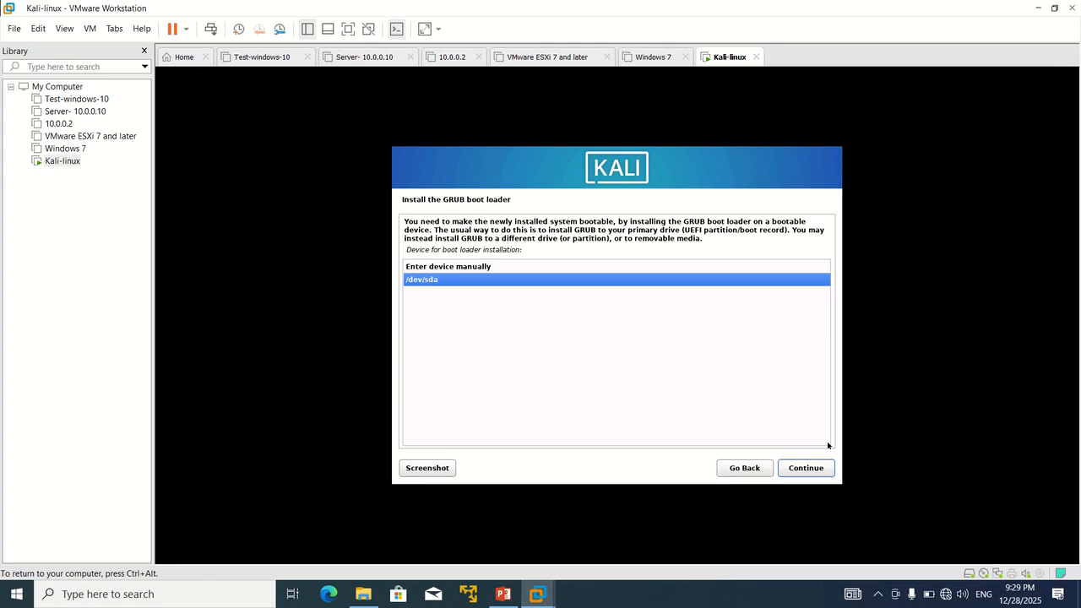
{"action": "left_click", "coordinate": [825, 469]}
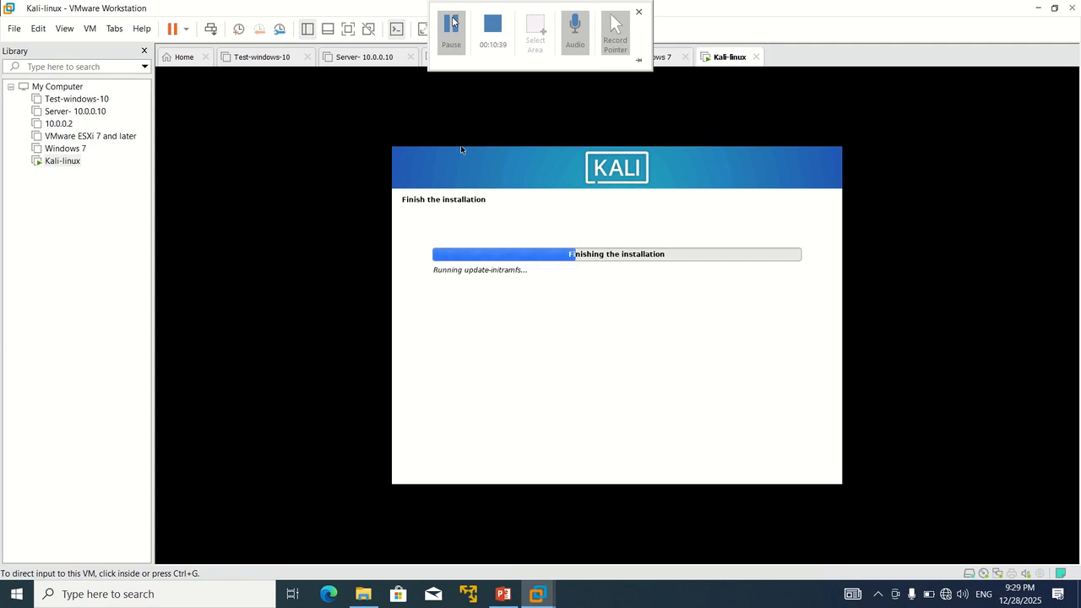
Step: Continue past the Installation complete screen to reboot into the new Kali system
{"action": "left_click", "coordinate": [453, 21]}
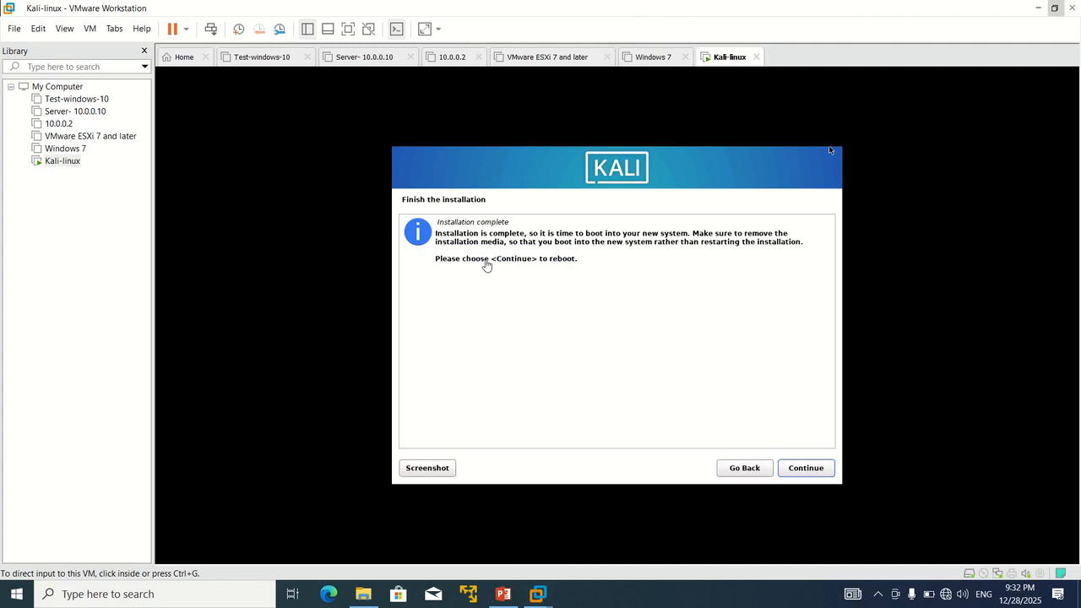
{"action": "left_click", "coordinate": [806, 471]}
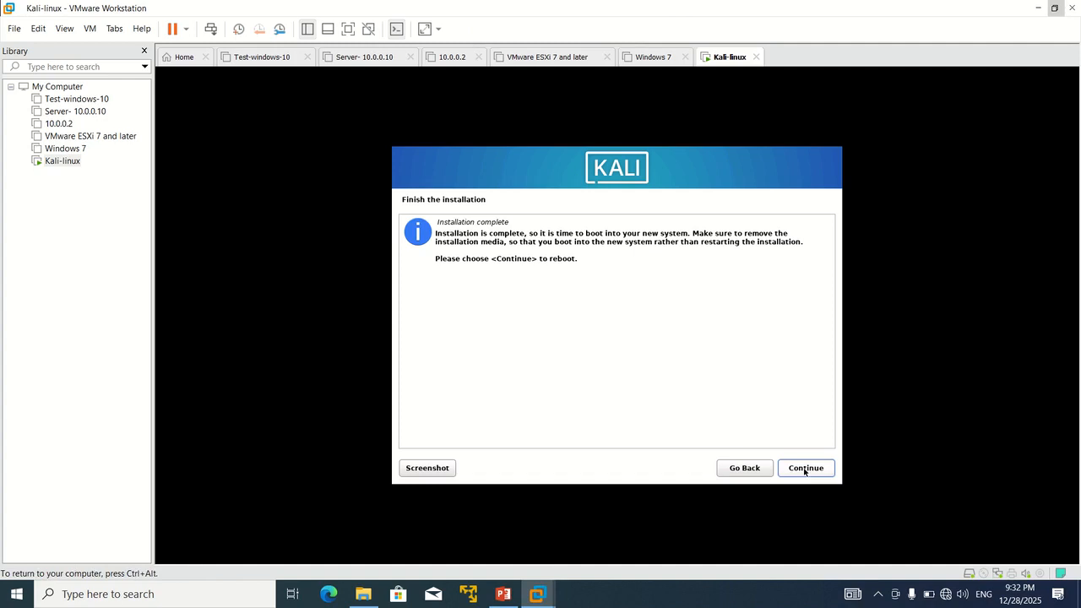
{"action": "key", "text": "ctrl+alt"}
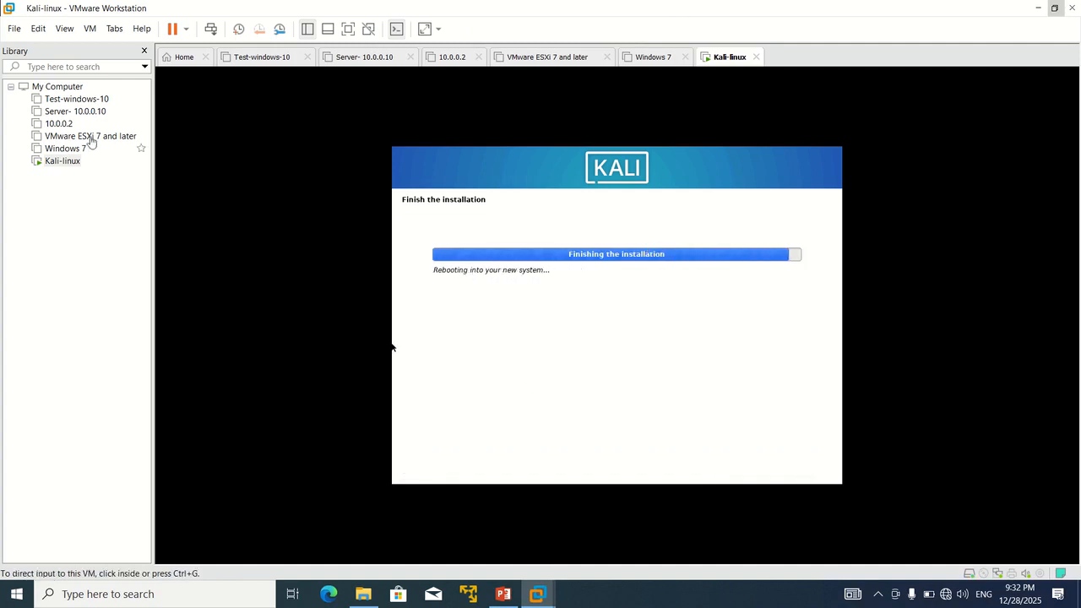
Step: Browse the Kali-linux library entry's Power and Removable Devices menus, then dismiss them
{"action": "right_click", "coordinate": [66, 166]}
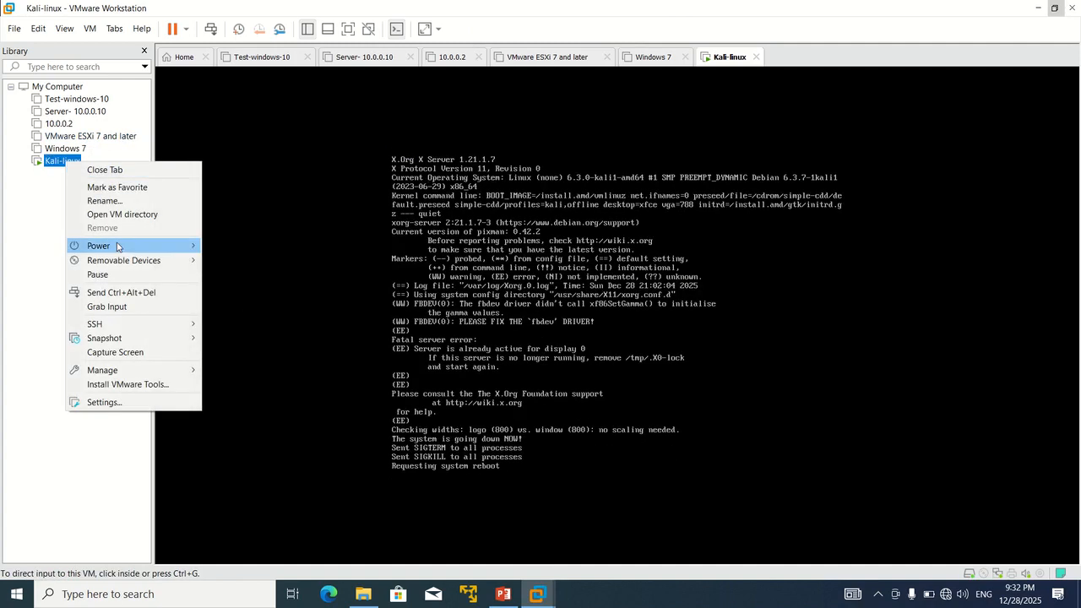
{"action": "mouse_move", "coordinate": [118, 247]}
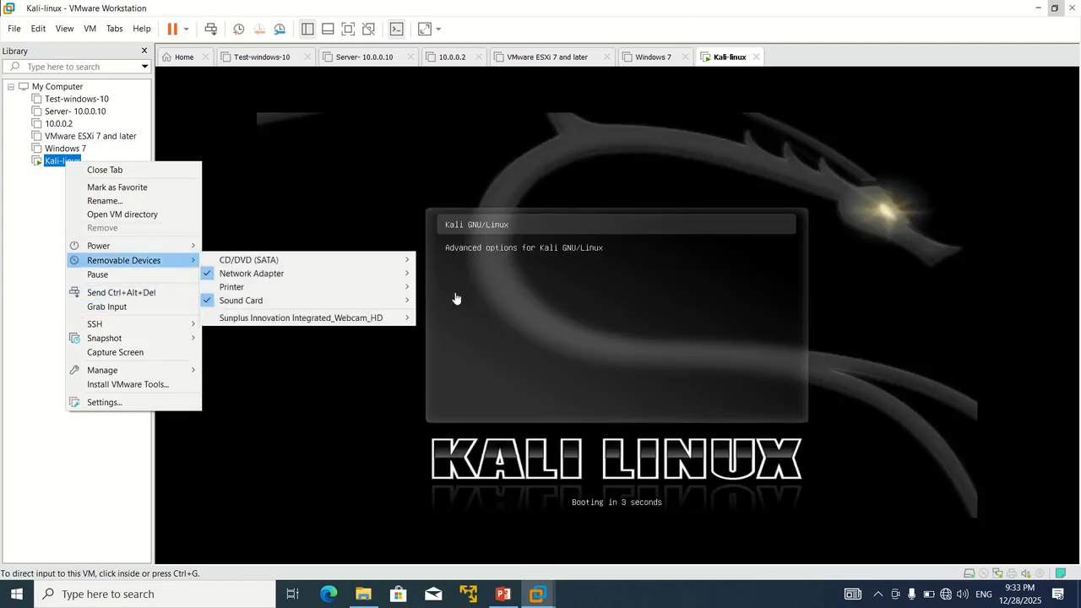
{"action": "left_click", "coordinate": [490, 235]}
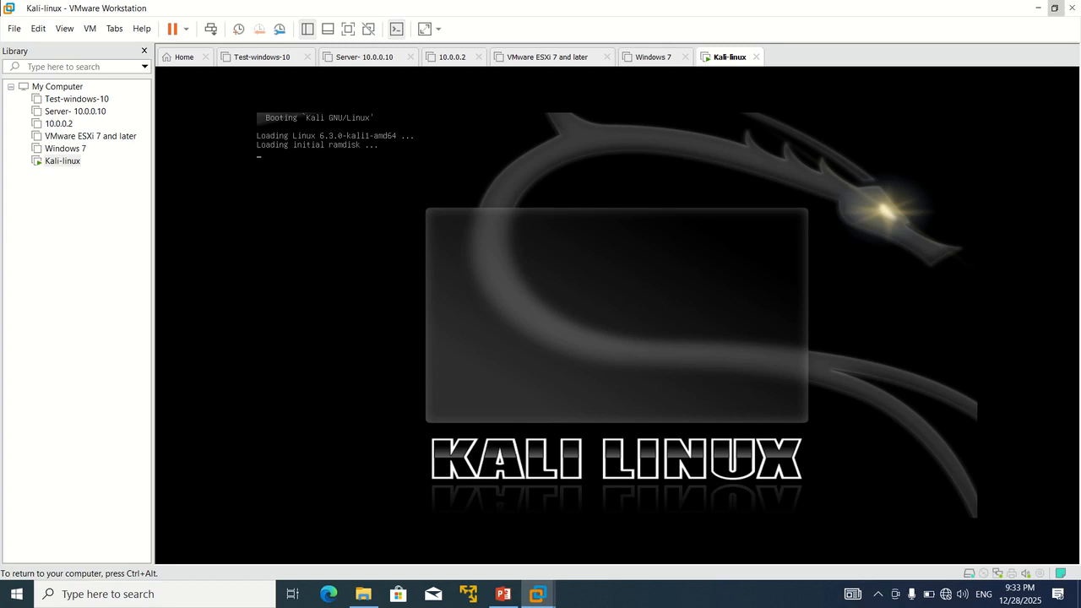
Step: Open the Kali-linux virtual machine's Settings from its library context menu
{"action": "key", "text": "ctrl+alt"}
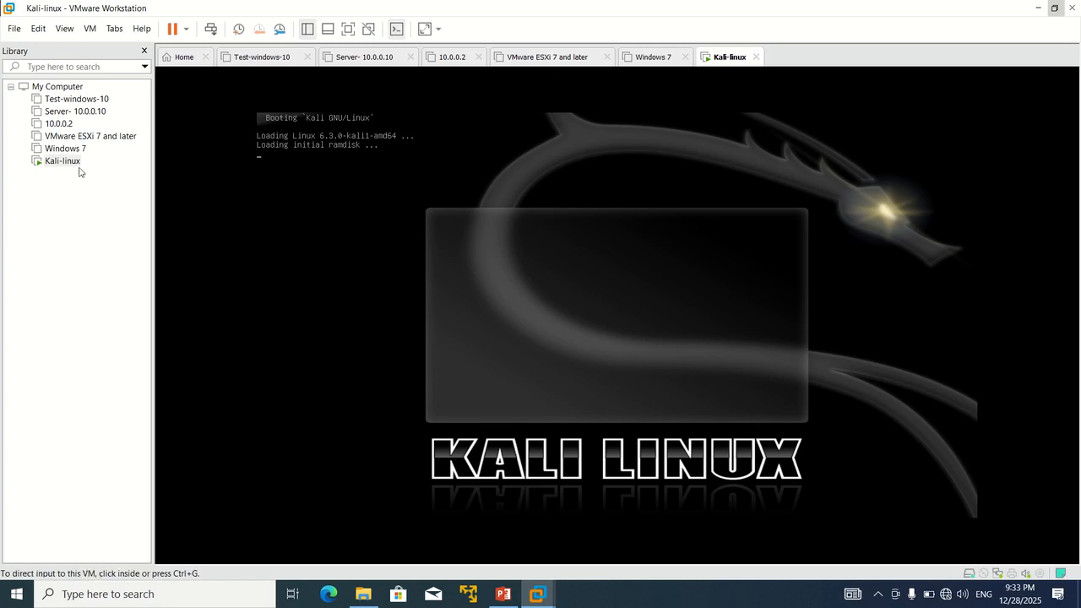
{"action": "right_click", "coordinate": [51, 165]}
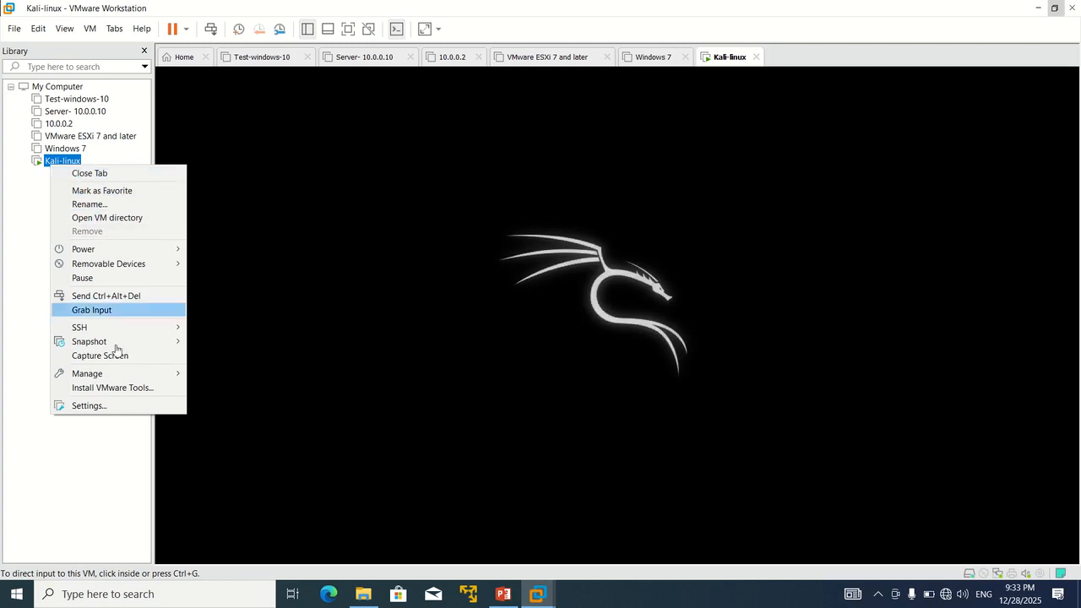
{"action": "left_click", "coordinate": [114, 405]}
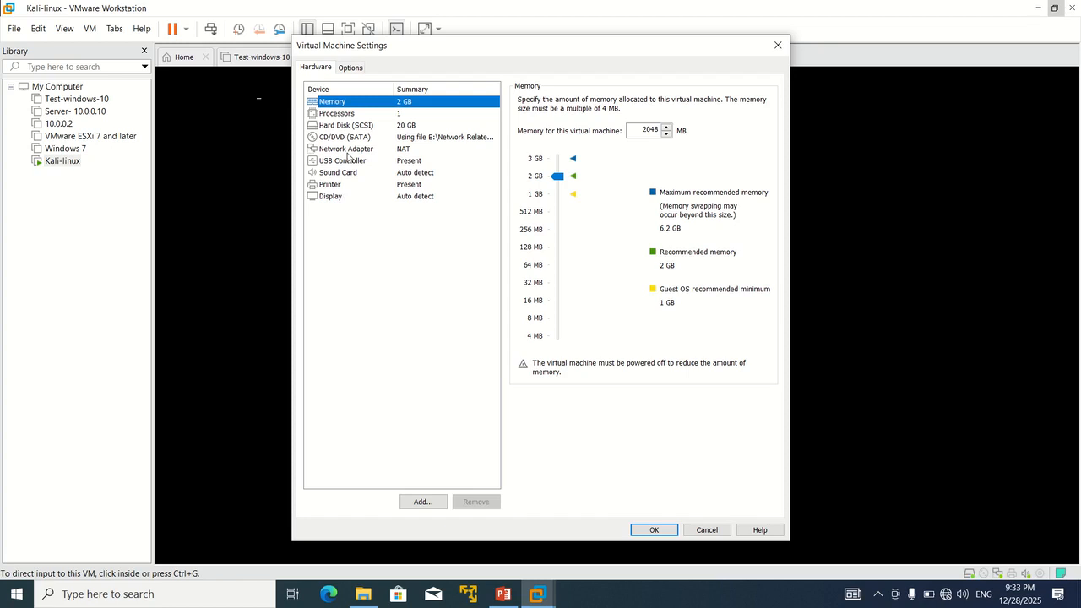
Step: Check that the CD/DVD (SATA) drive is not connected, then close Virtual Machine Settings
{"action": "left_click", "coordinate": [343, 139]}
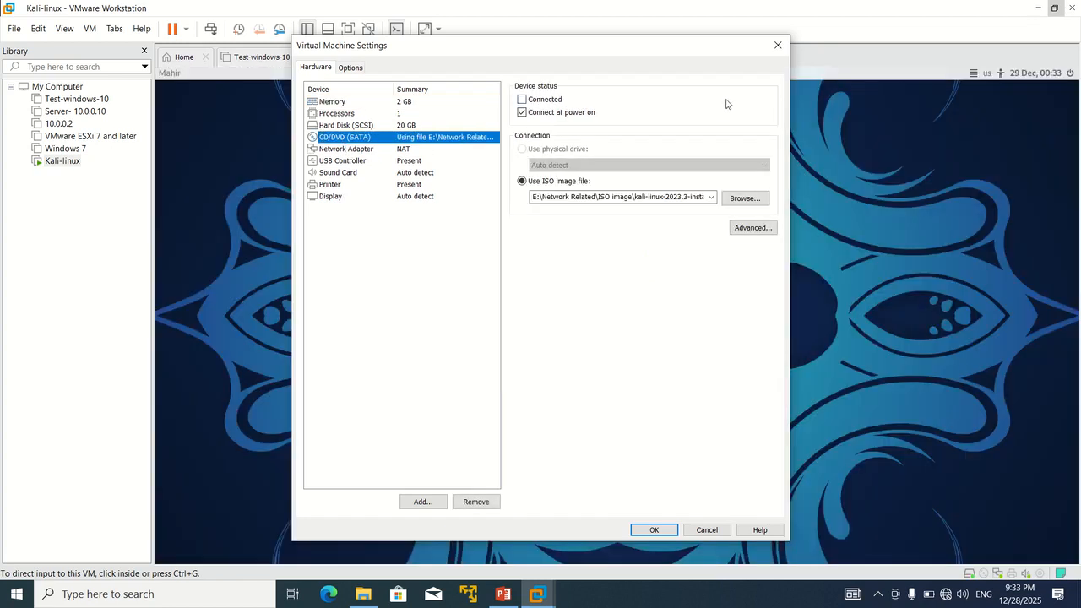
{"action": "left_click", "coordinate": [778, 45]}
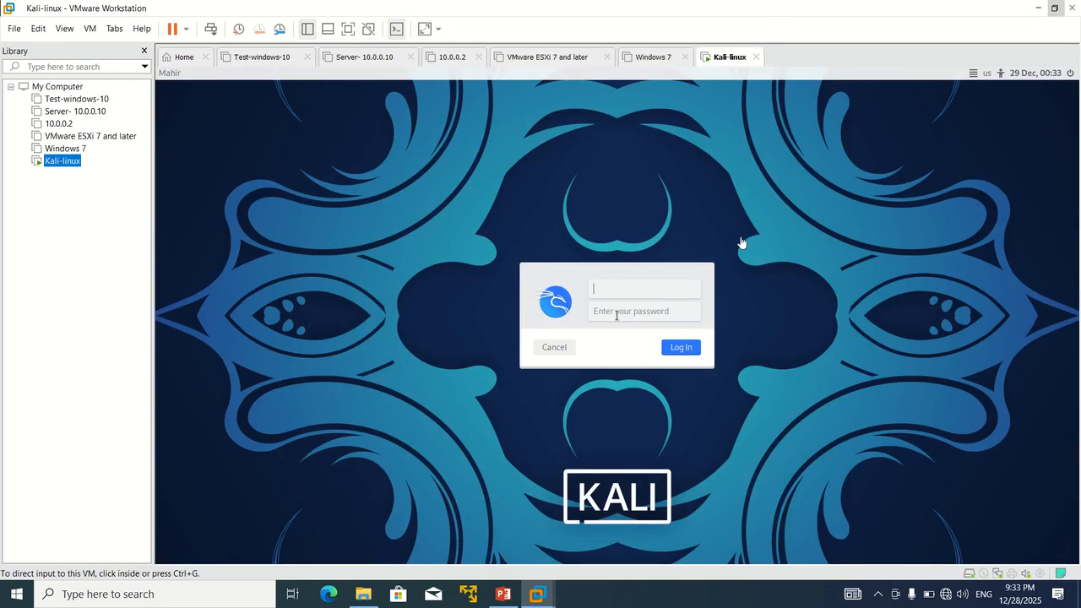
Step: Attempt a login at the Kali login screen; the first try is rejected
{"action": "mouse_move", "coordinate": [570, 3]}
{"action": "left_click", "coordinate": [453, 30]}
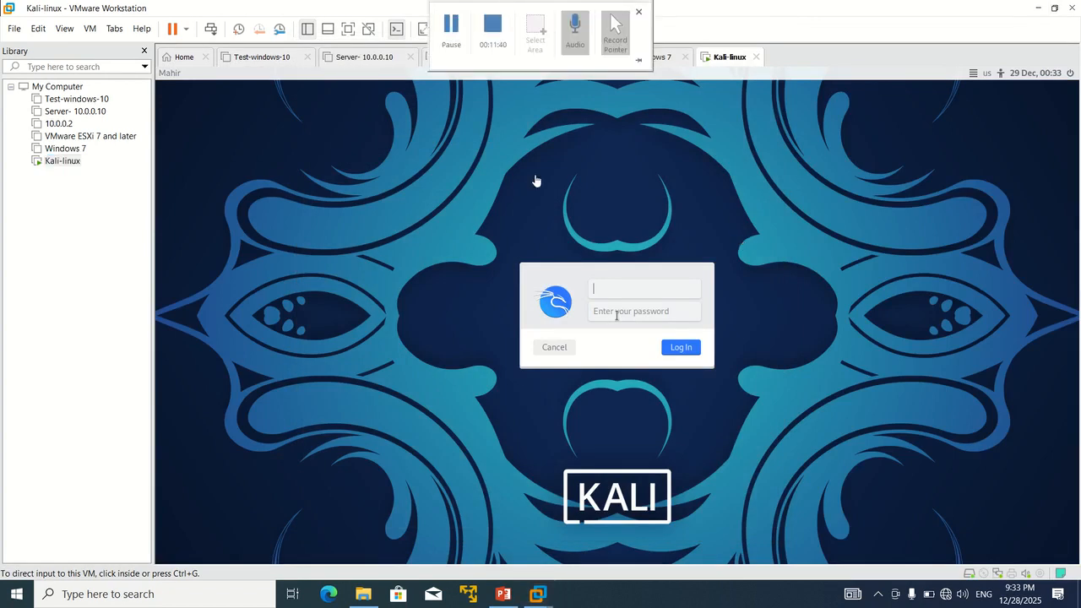
{"action": "left_click", "coordinate": [608, 288]}
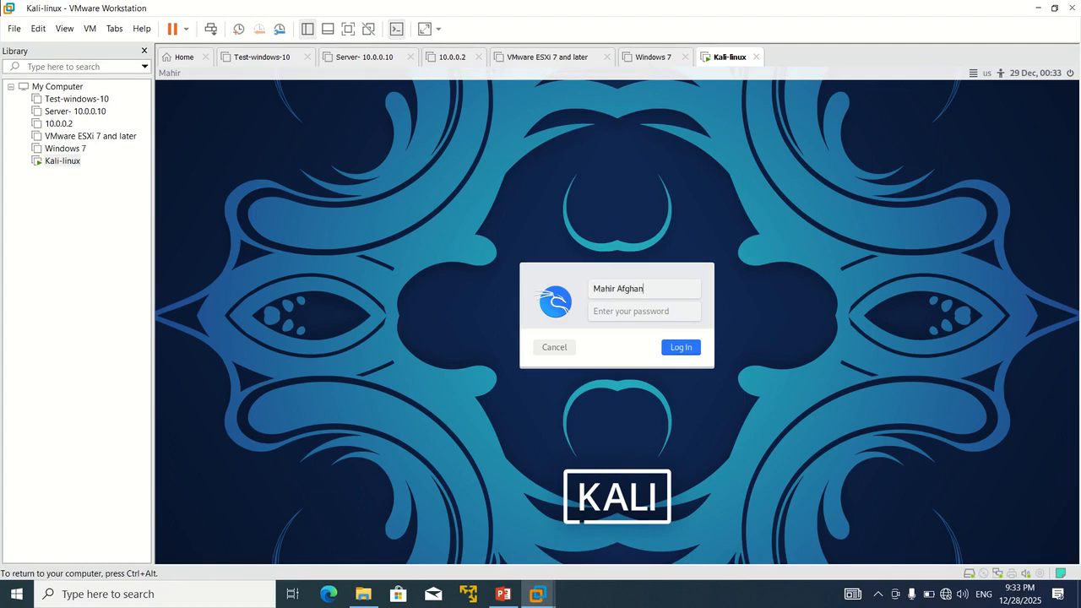
{"action": "key", "text": "Tab"}
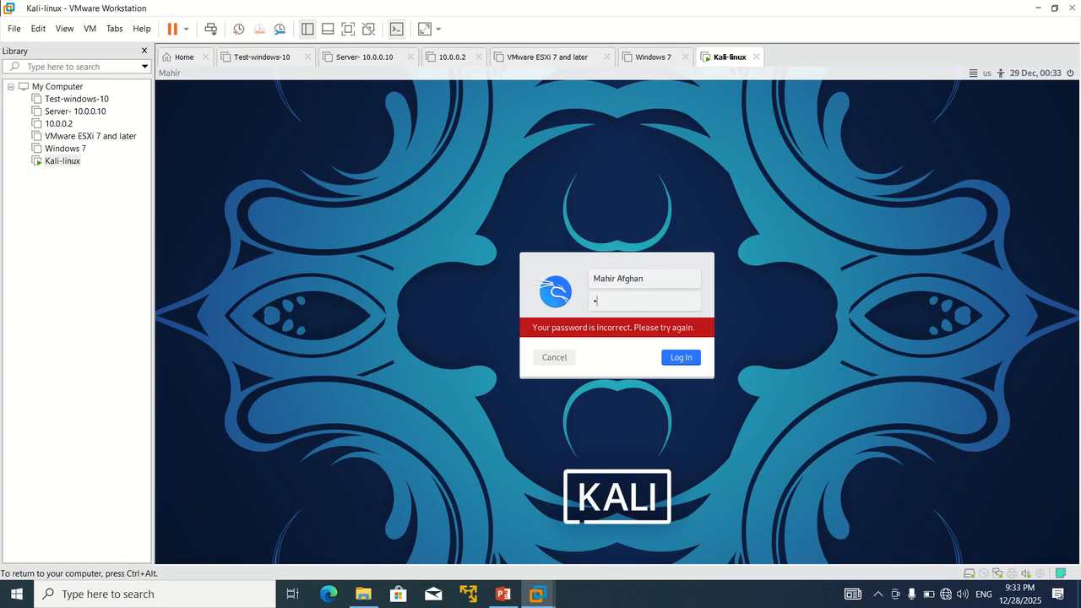
{"action": "key", "text": "Return"}
Step: Correct the username, re-enter the password and log in to the Xfce desktop
{"action": "left_click", "coordinate": [653, 279]}
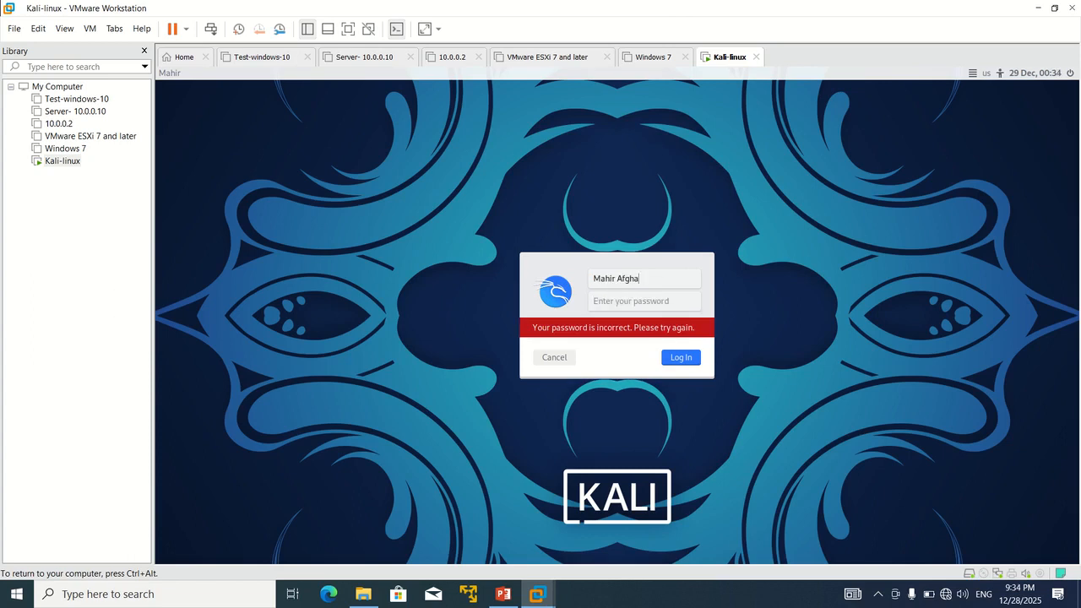
{"action": "key", "text": "BackSpace"}
{"action": "key", "text": "BackSpace"}
{"action": "key", "text": "BackSpace"}
{"action": "key", "text": "BackSpace"}
{"action": "key", "text": "BackSpace"}
{"action": "key", "text": "BackSpace"}
{"action": "key", "text": "BackSpace"}
{"action": "key", "text": "BackSpace"}
{"action": "key", "text": "BackSpace"}
{"action": "key", "text": "BackSpace"}
{"action": "key", "text": "BackSpace"}
{"action": "type", "text": "mahir"}
{"action": "key", "text": "Tab"}
{"action": "key", "text": "Return"}
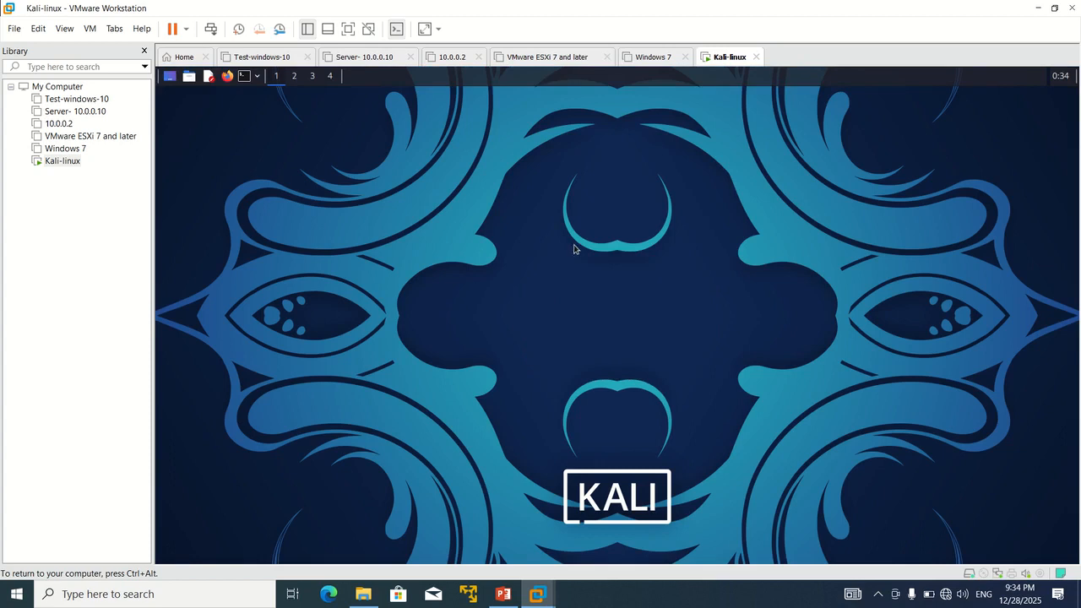
Step: Show the Kali VM full screen, glance at stretch options, then return to windowed view
{"action": "left_click", "coordinate": [348, 30]}
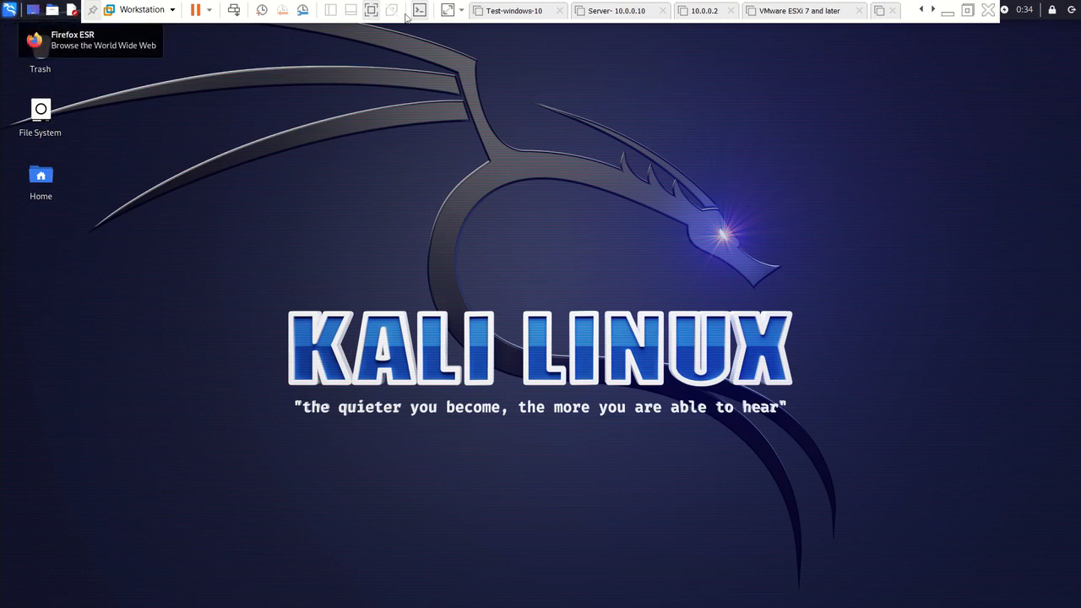
{"action": "left_click", "coordinate": [462, 11]}
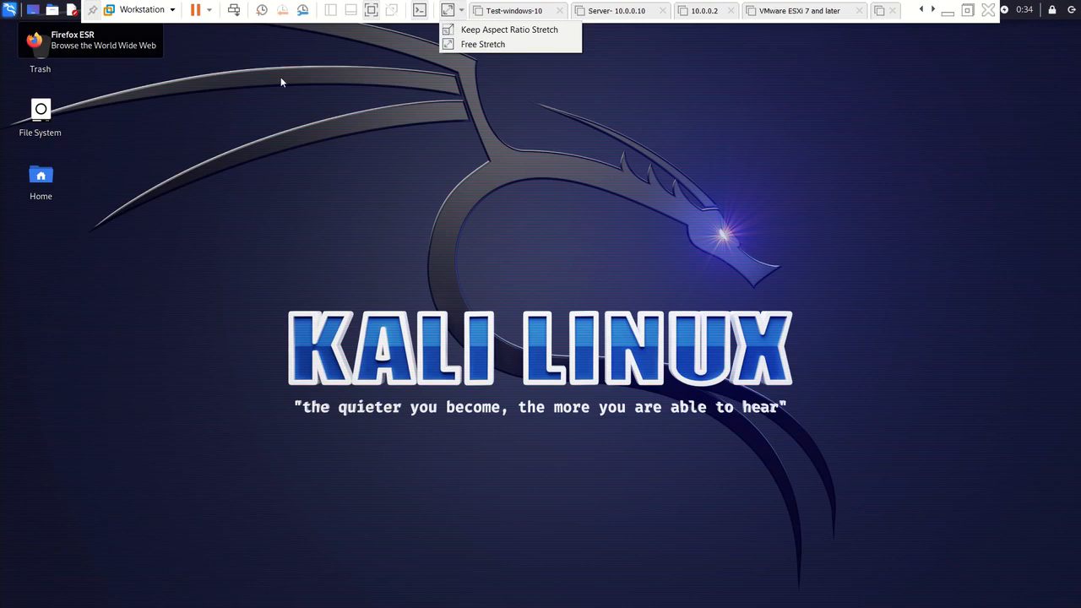
{"action": "left_click", "coordinate": [261, 87]}
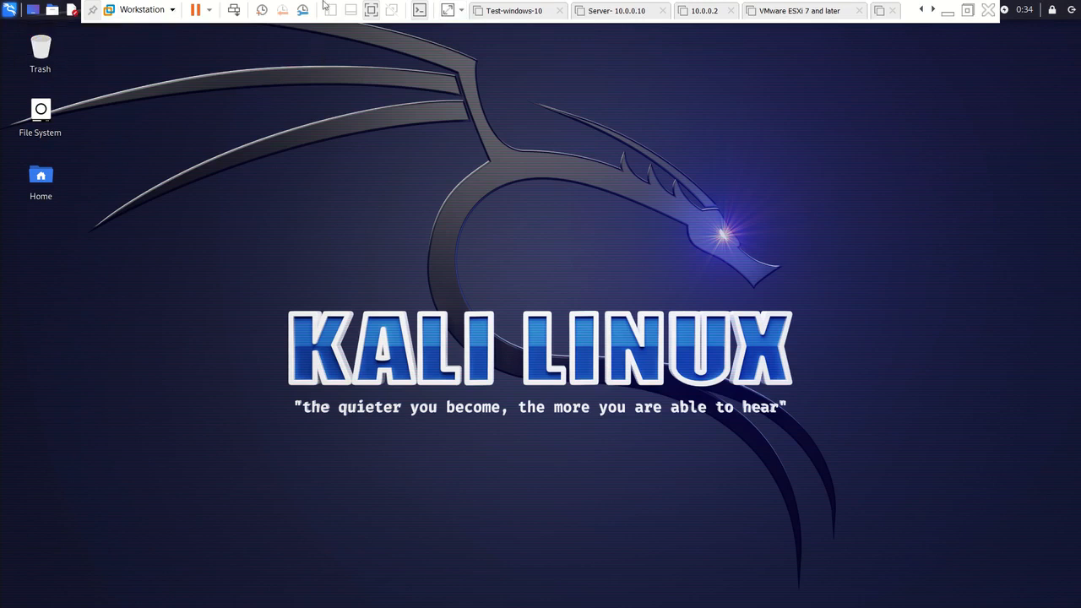
{"action": "left_click", "coordinate": [372, 11]}
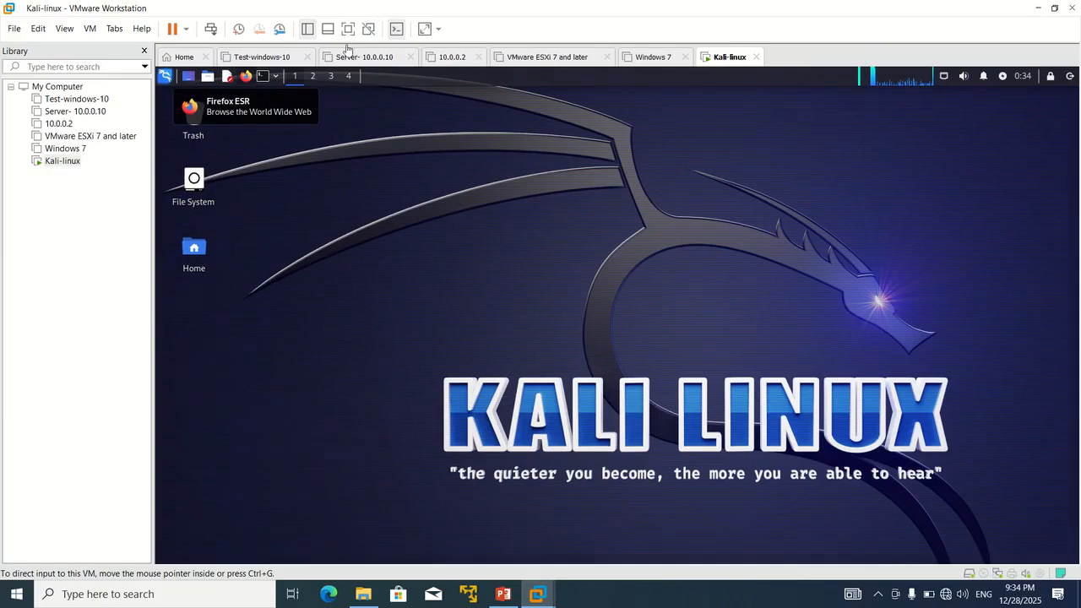
{"action": "left_click", "coordinate": [263, 78]}
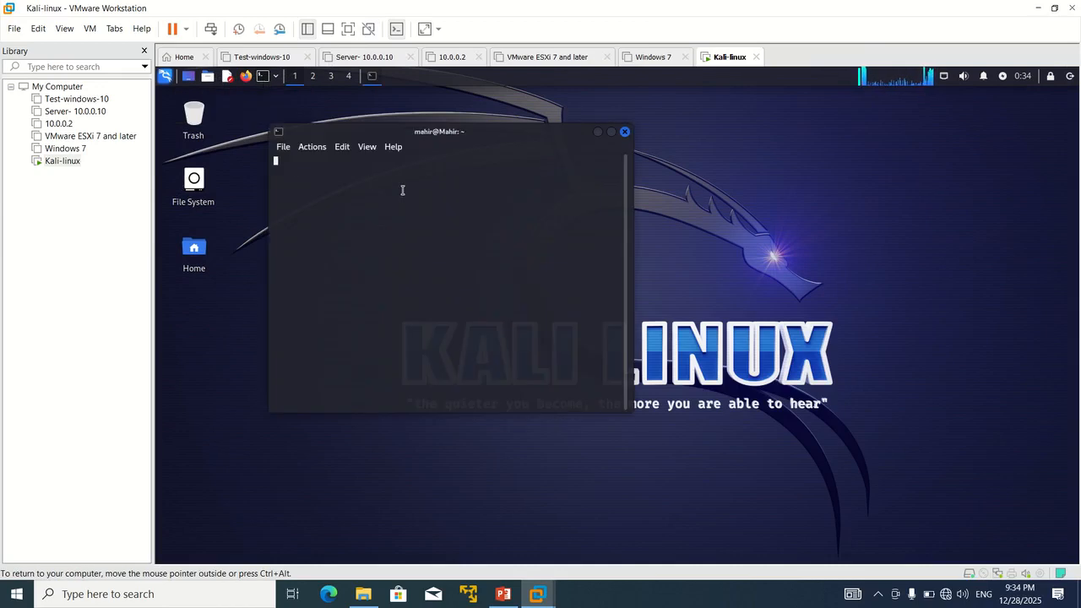
{"action": "key", "text": "Return"}
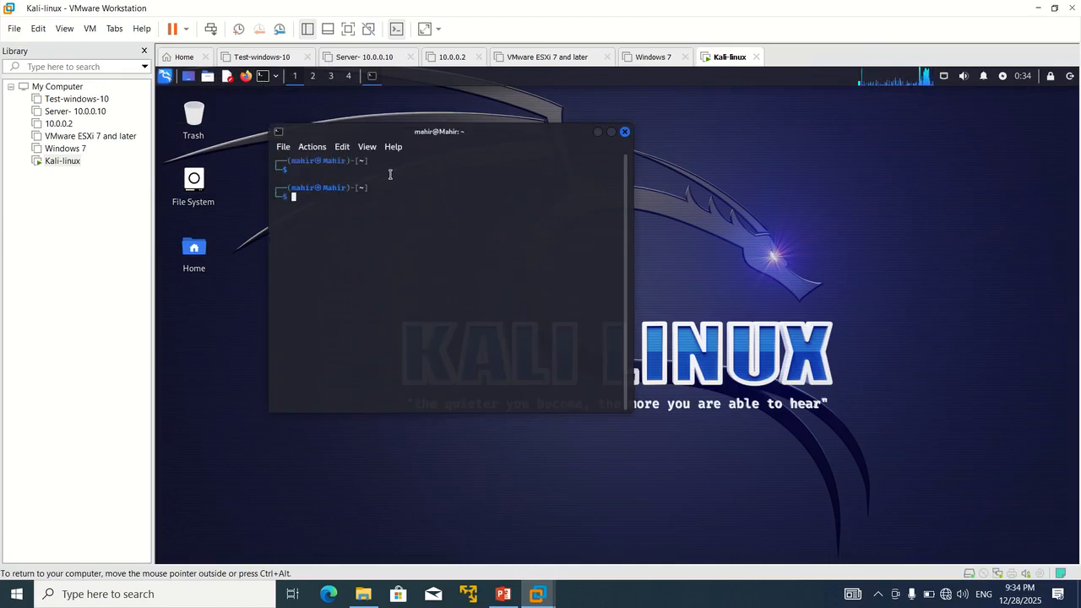
{"action": "key", "text": "Return"}
{"action": "key", "text": "Return"}
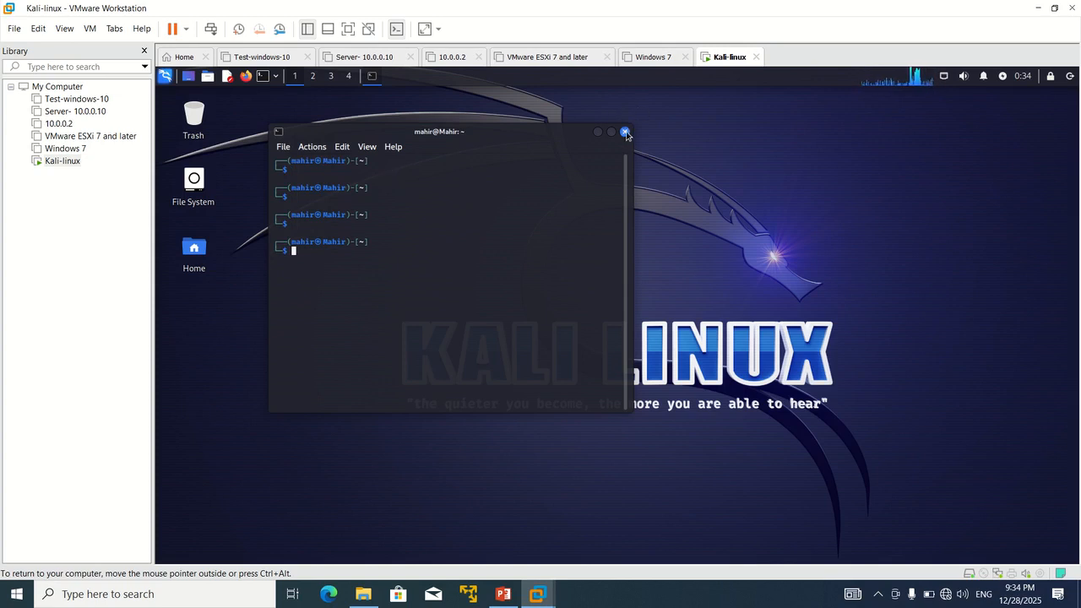
{"action": "left_click", "coordinate": [626, 132]}
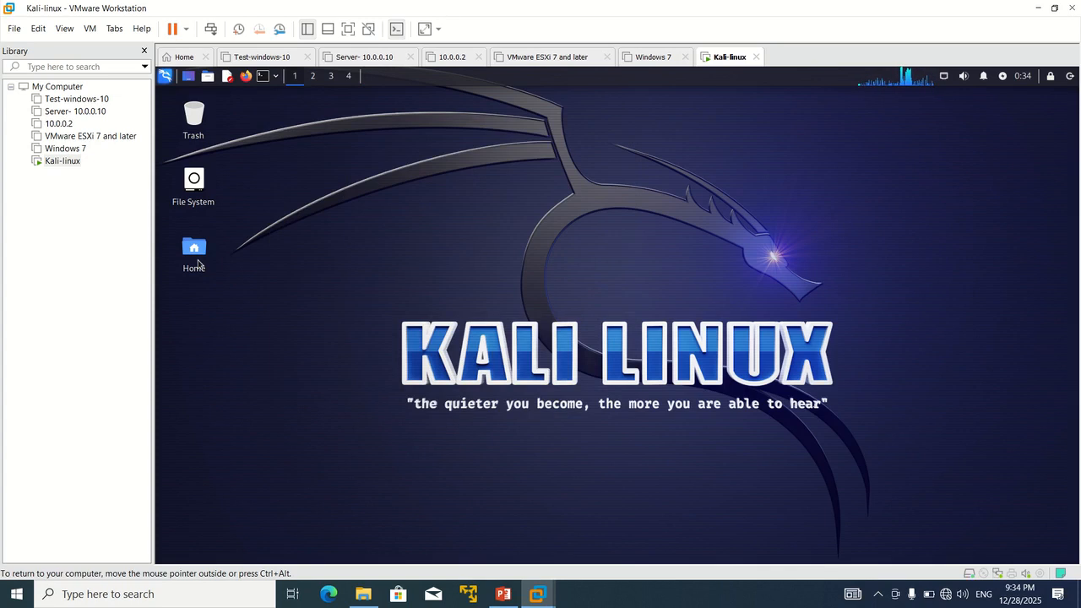
{"action": "double_click", "coordinate": [196, 254]}
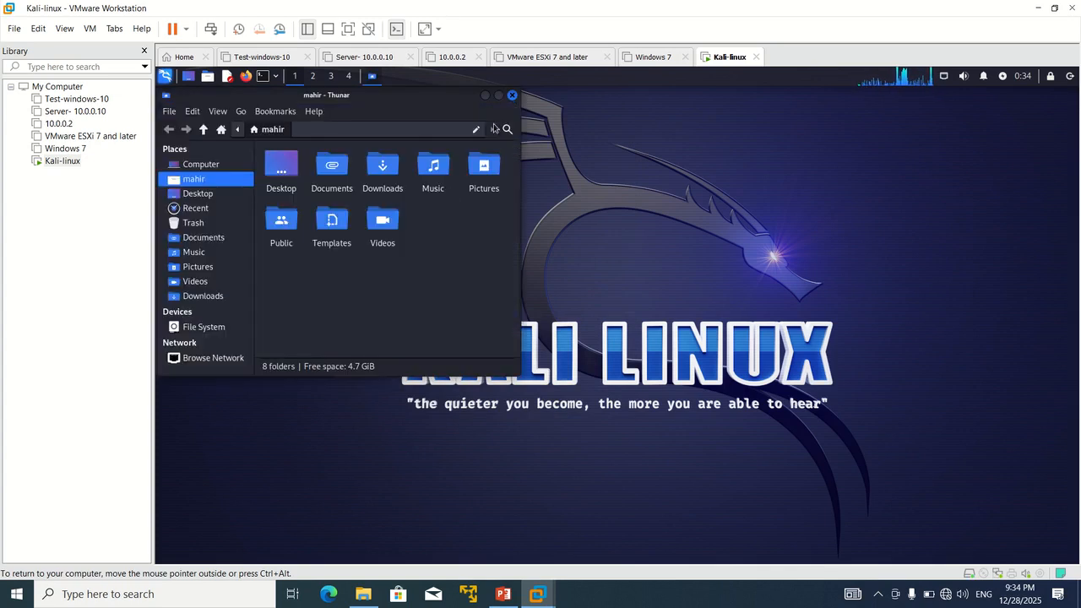
{"action": "left_click", "coordinate": [499, 96]}
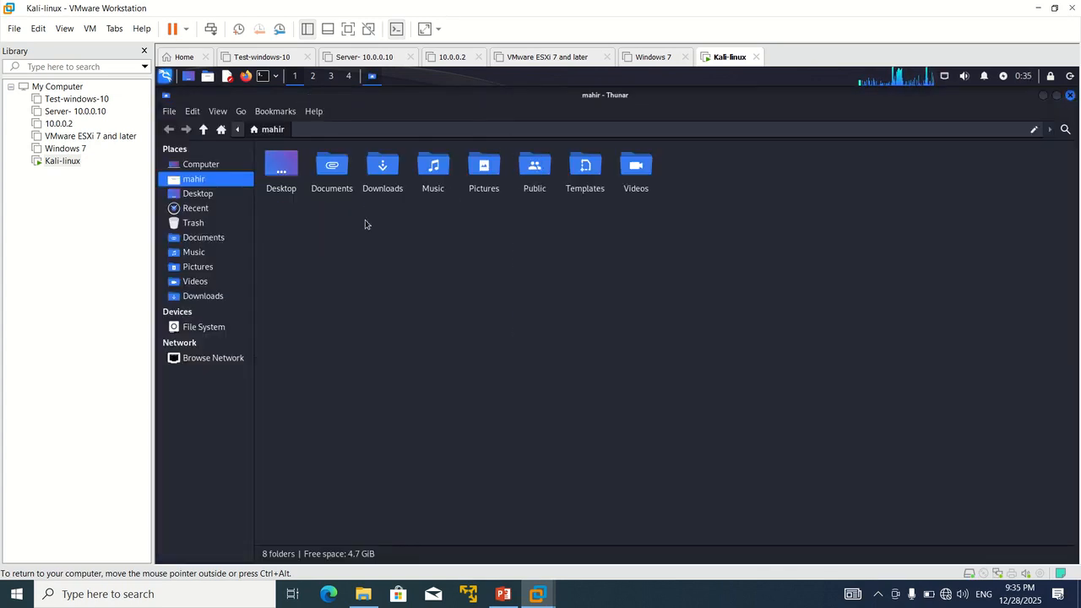
{"action": "left_click", "coordinate": [224, 331]}
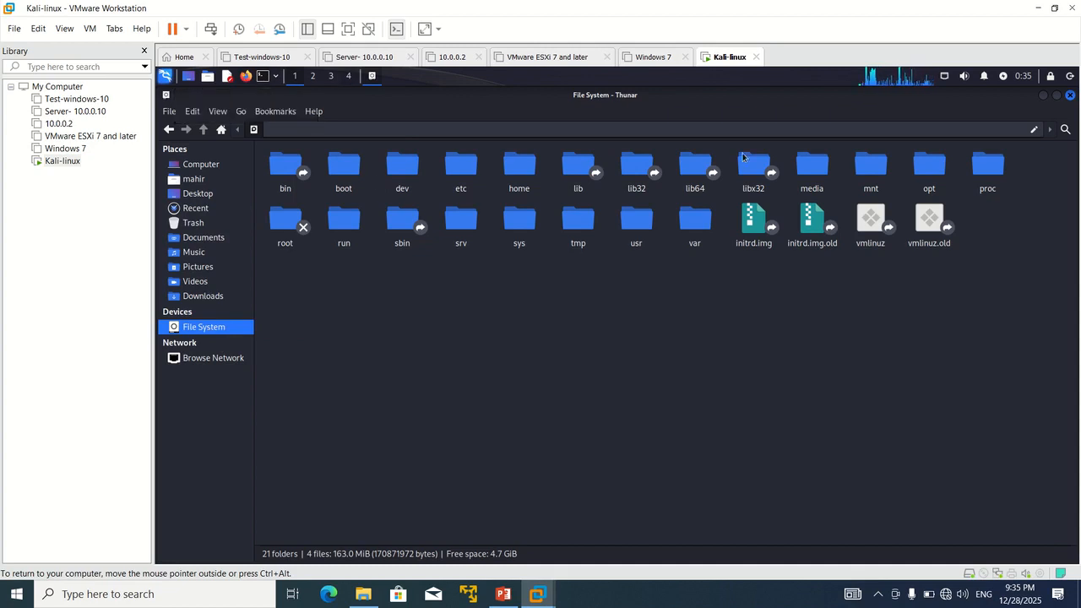
{"action": "left_click", "coordinate": [1070, 77]}
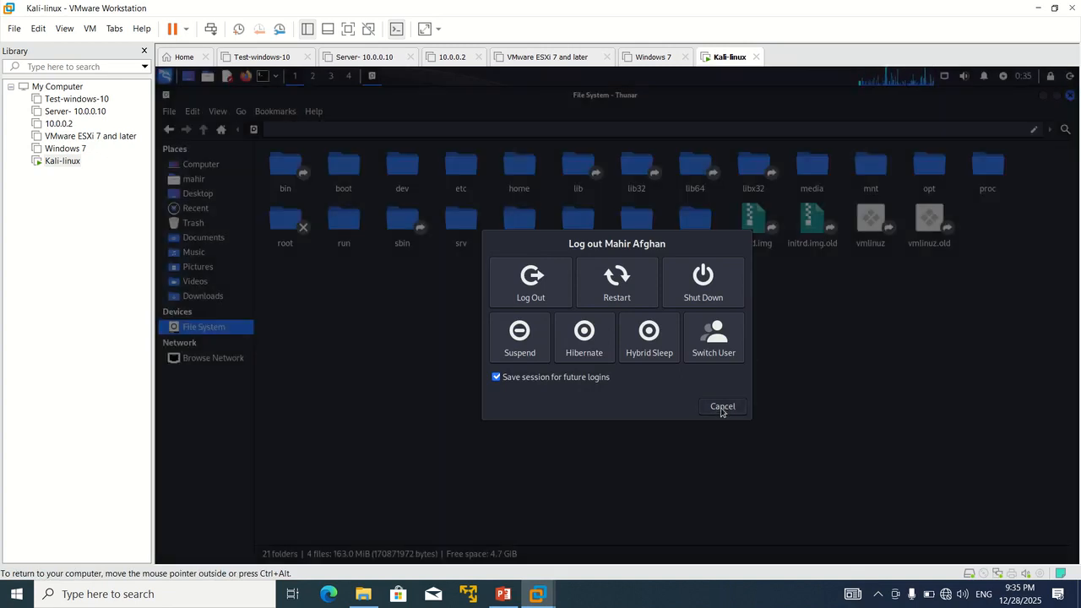
{"action": "left_click", "coordinate": [722, 406]}
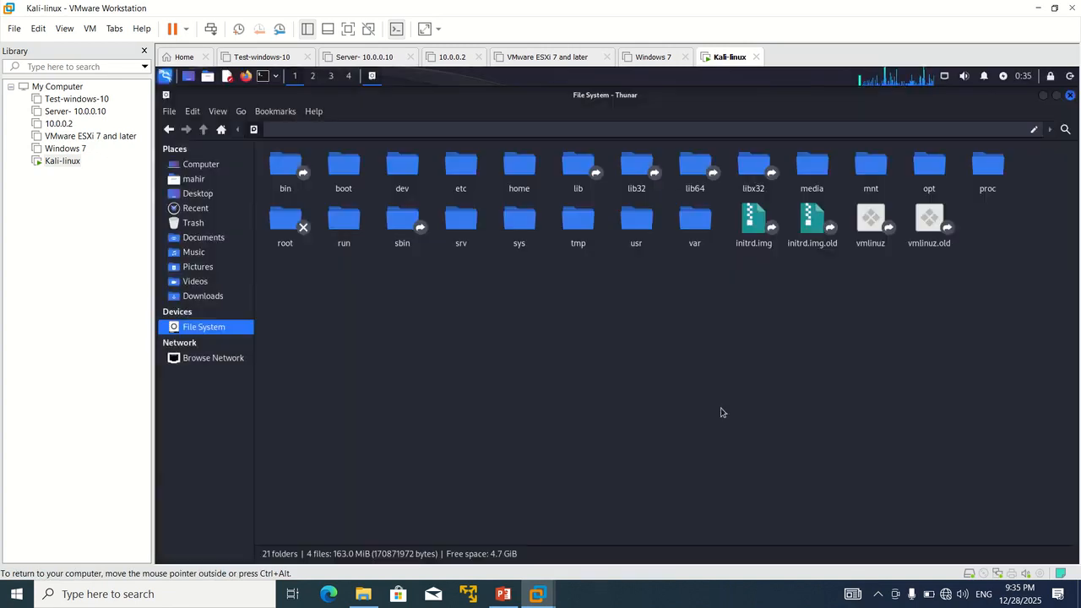
{"action": "left_click", "coordinate": [1070, 96]}
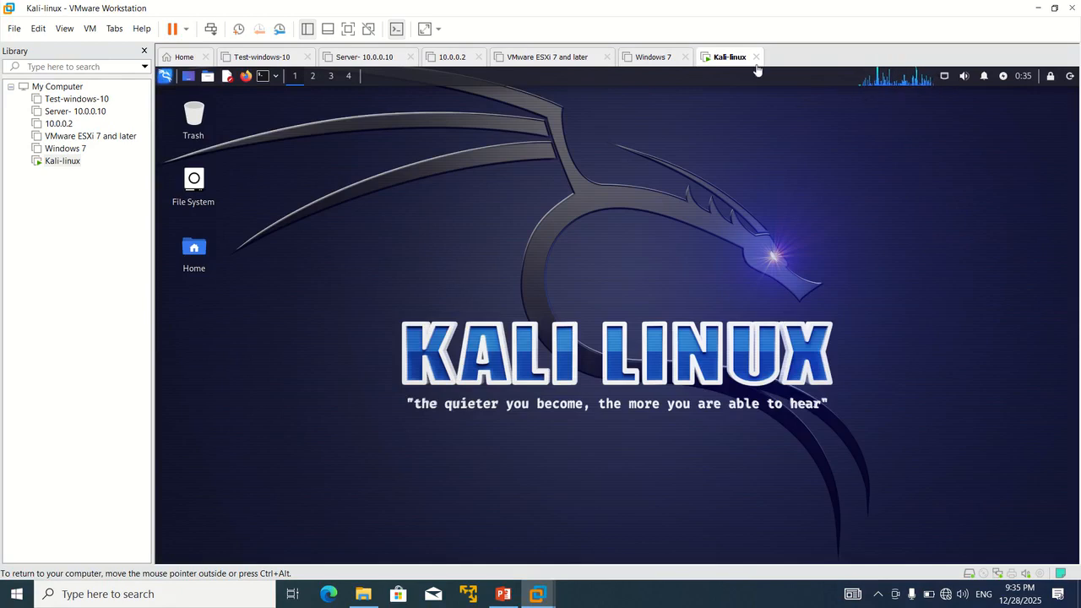
Step: Dismiss the Kali-linux actions menu, then restore and re-maximize the VMware window
{"action": "right_click", "coordinate": [733, 55]}
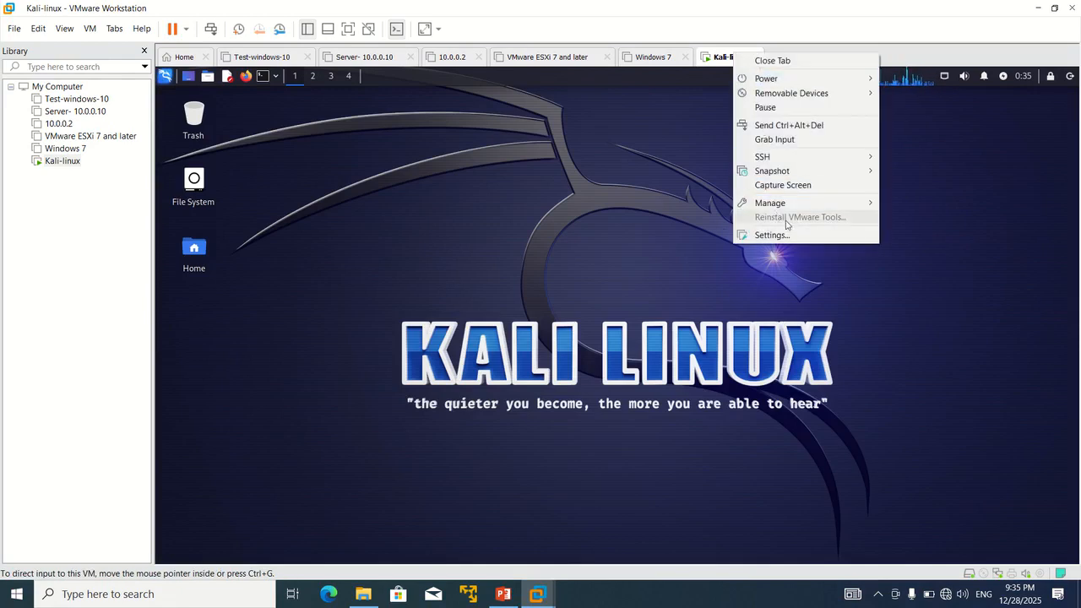
{"action": "left_click", "coordinate": [644, 237]}
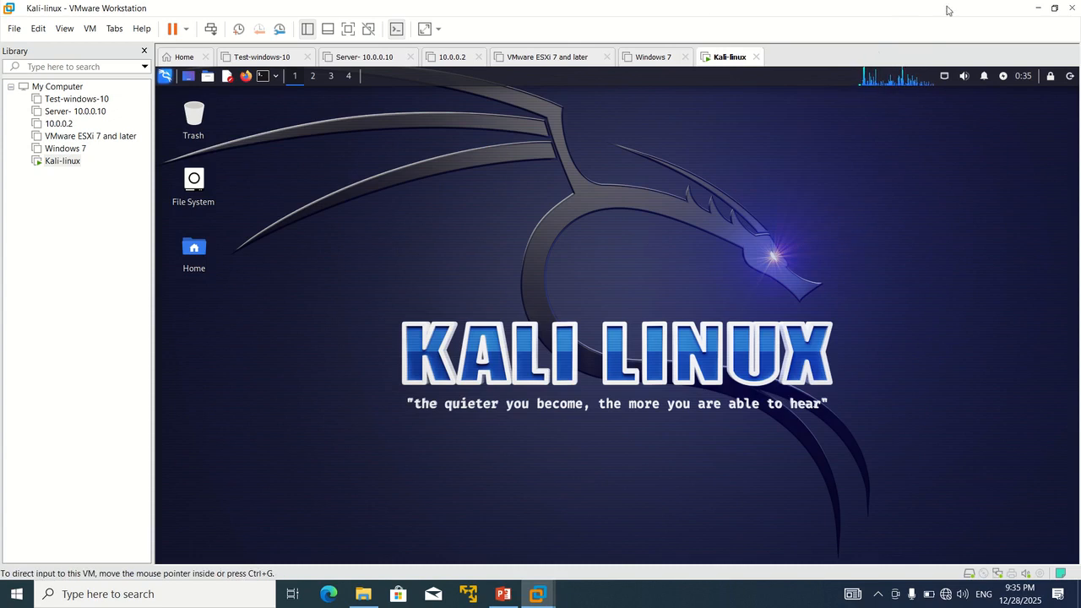
{"action": "left_click", "coordinate": [1054, 9]}
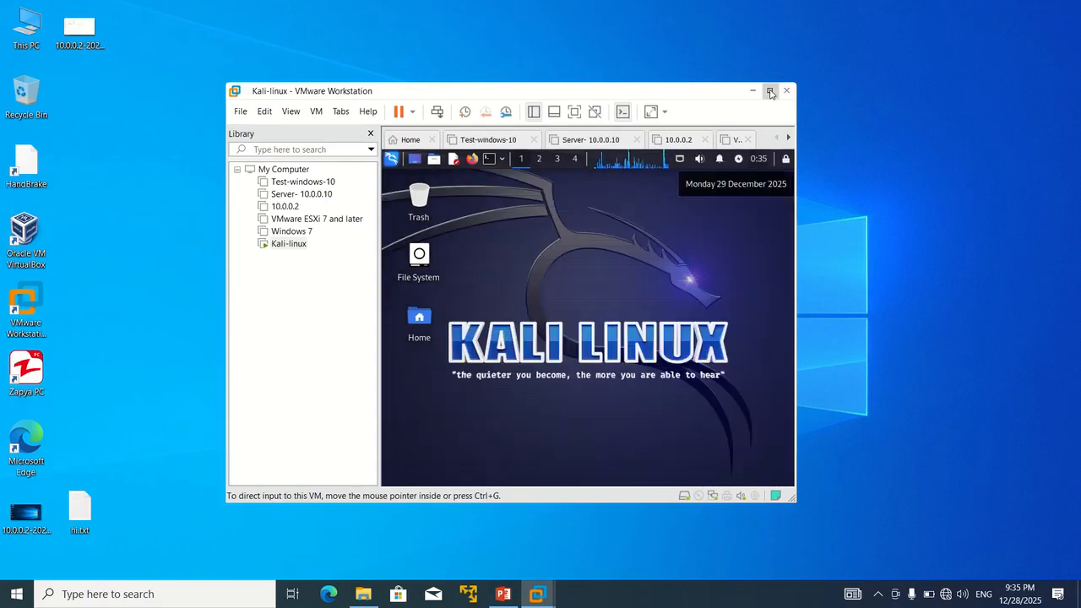
{"action": "left_click", "coordinate": [770, 92]}
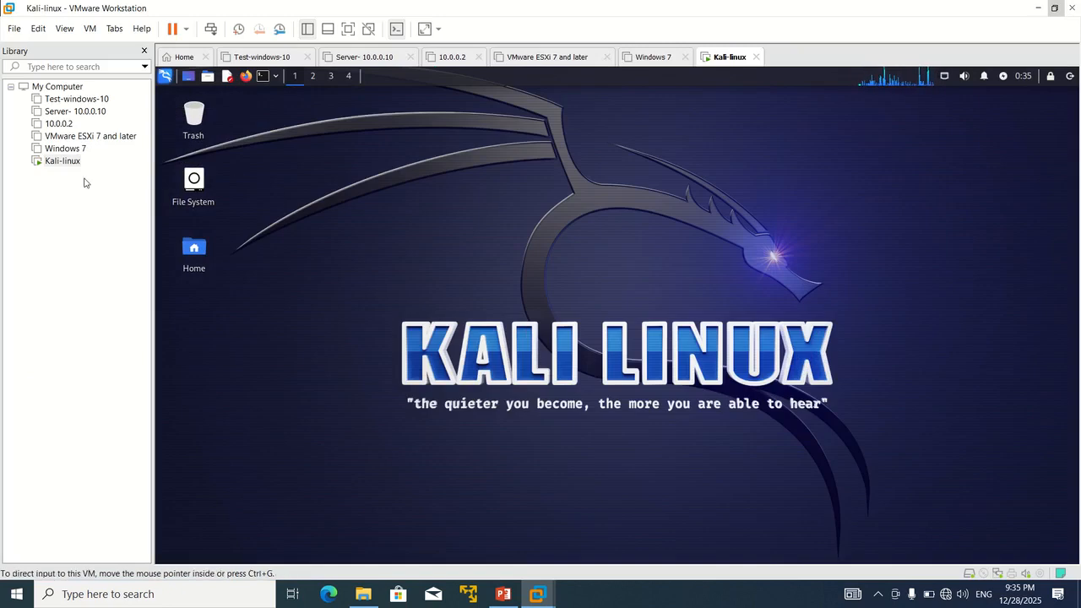
Step: Shut down the Kali guest, confirm it, and show the powered-off Test-windows-10 summary
{"action": "left_click", "coordinate": [187, 28]}
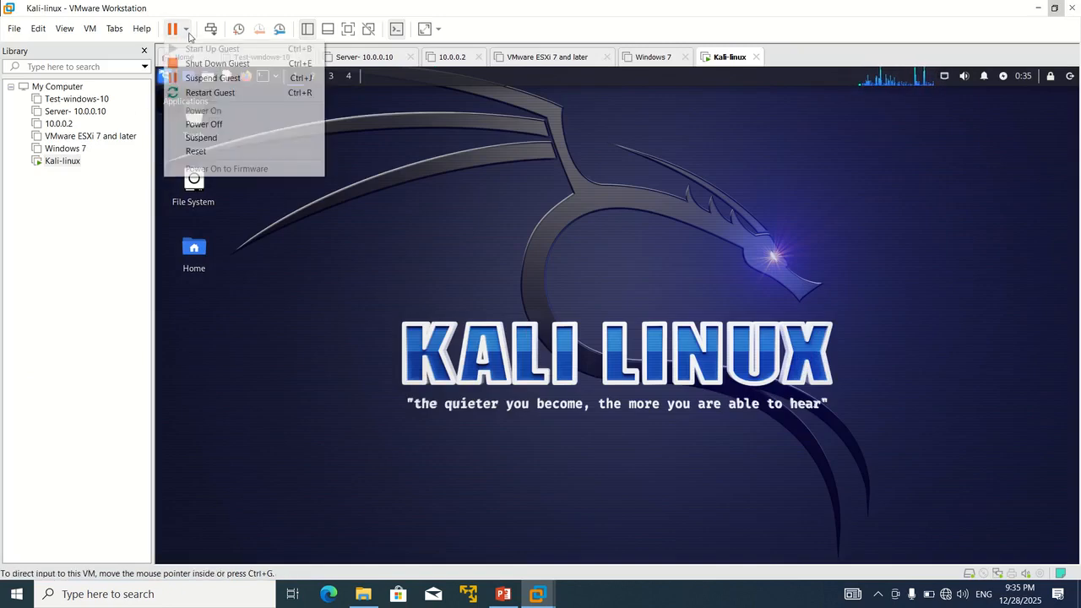
{"action": "left_click", "coordinate": [202, 63]}
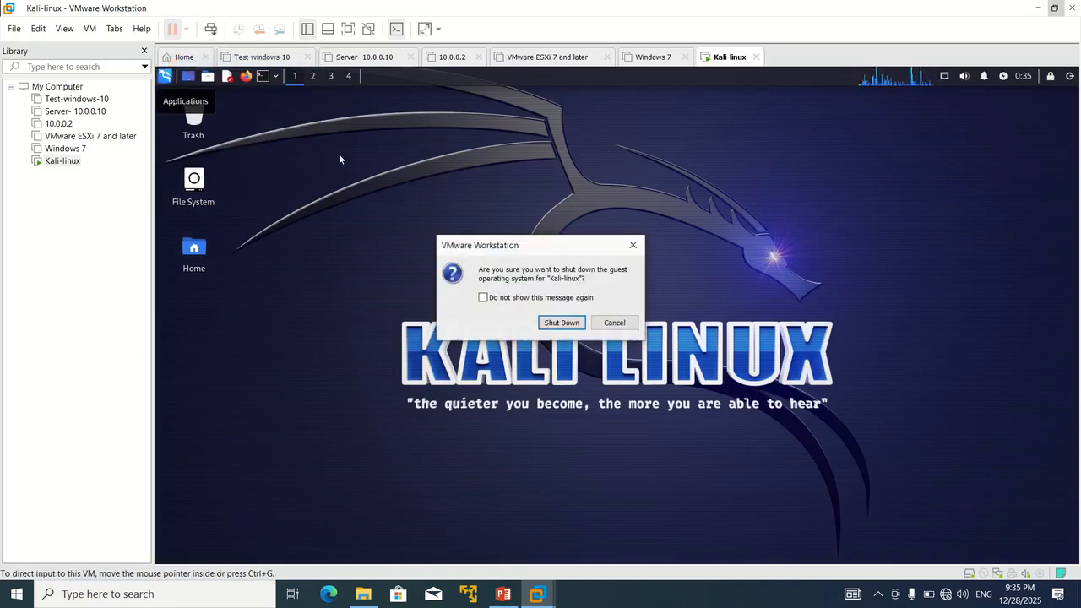
{"action": "left_click", "coordinate": [553, 325]}
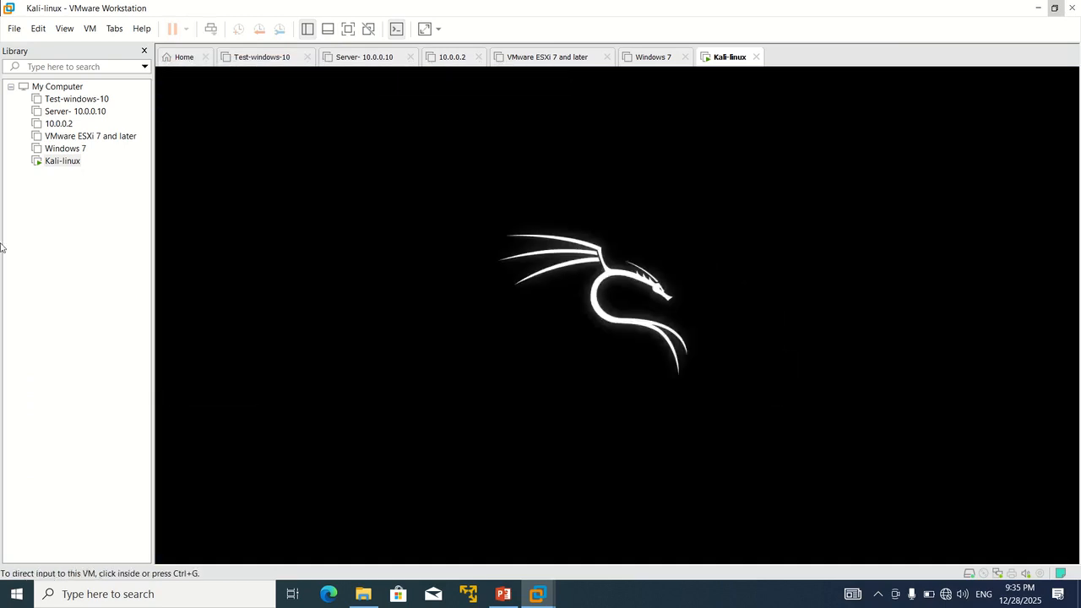
{"action": "left_click", "coordinate": [74, 103]}
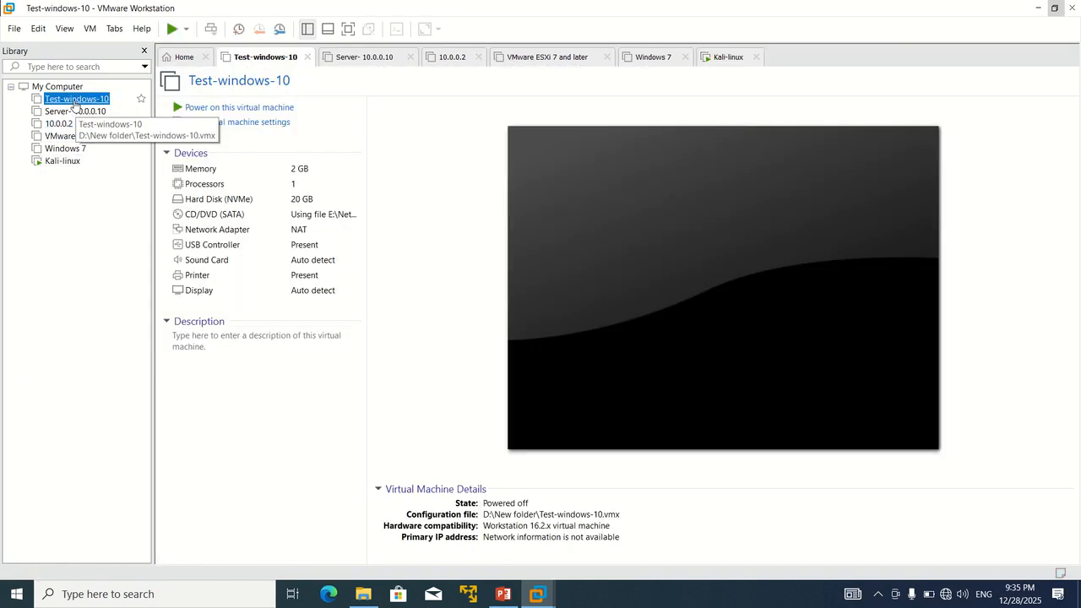
Step: In Test-windows-10's settings, switch CD/DVD (SATA) from the Windows 10 ISO to the Auto detect physical drive
{"action": "right_click", "coordinate": [74, 104]}
{"action": "left_click", "coordinate": [116, 331]}
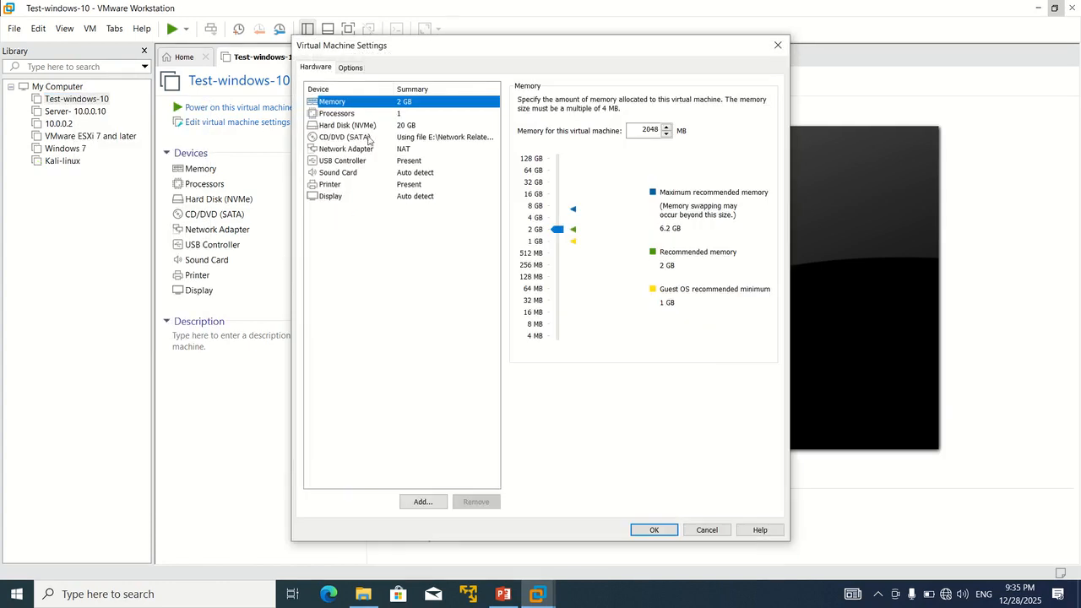
{"action": "left_click", "coordinate": [368, 138]}
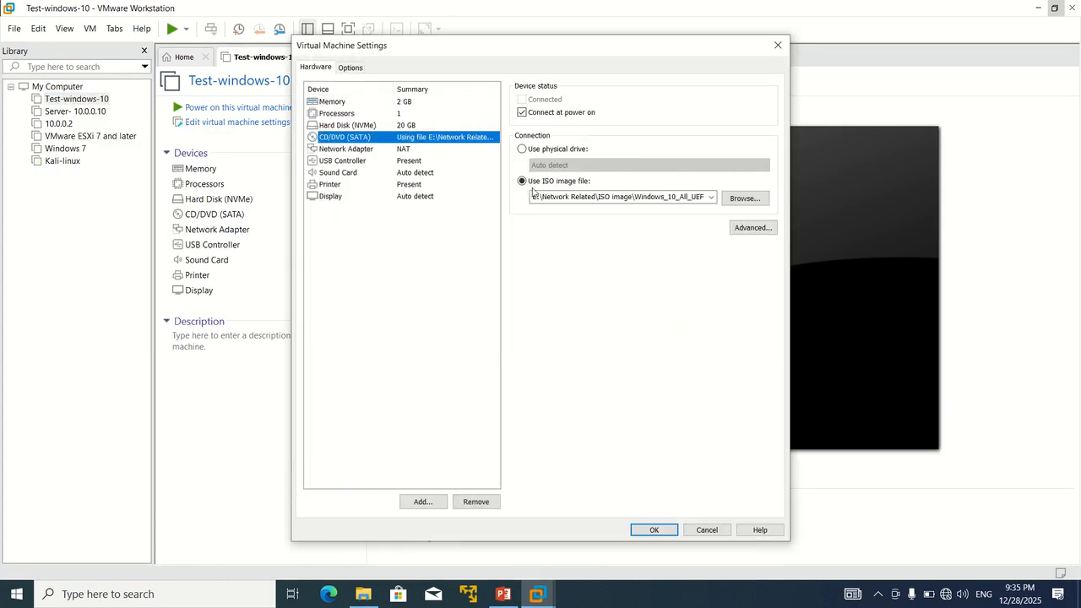
{"action": "left_click", "coordinate": [534, 149]}
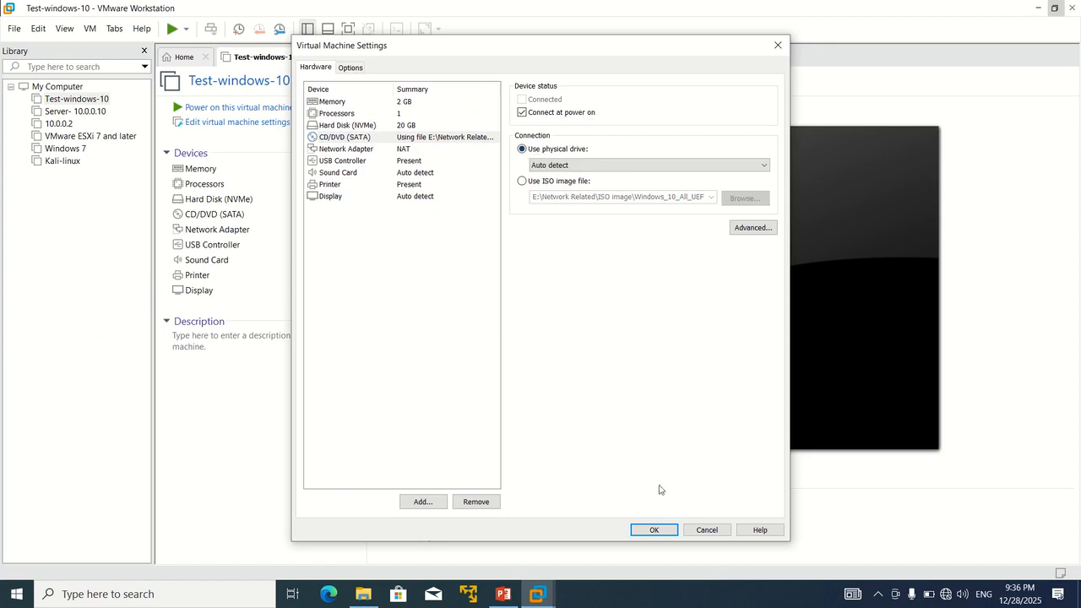
{"action": "left_click", "coordinate": [654, 529]}
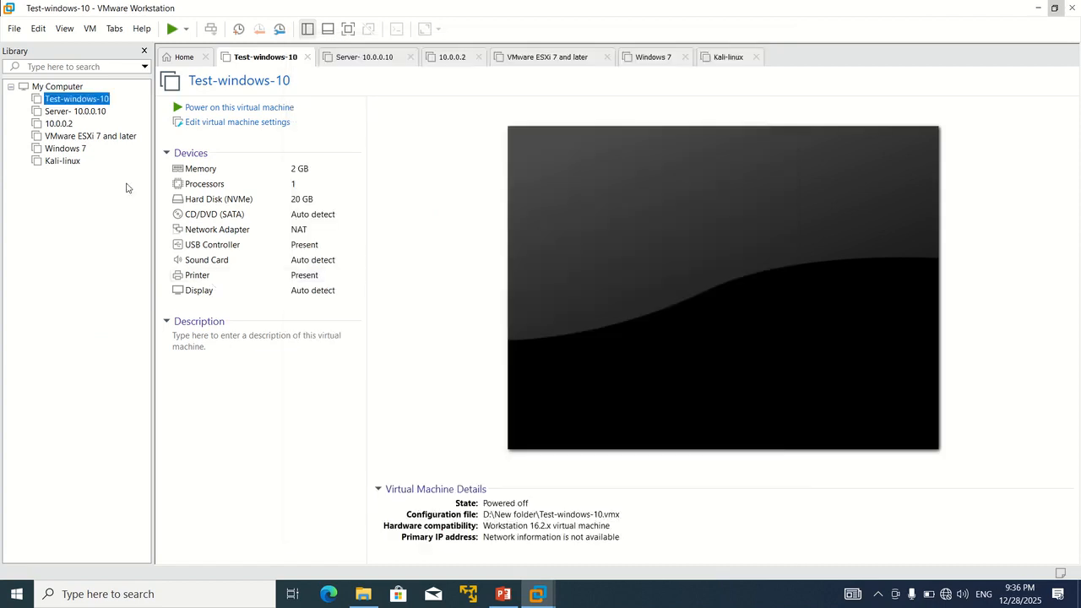
Step: In Kali-linux's settings, switch CD/DVD (SATA) from the Kali ISO to the Auto detect physical drive
{"action": "left_click", "coordinate": [68, 161]}
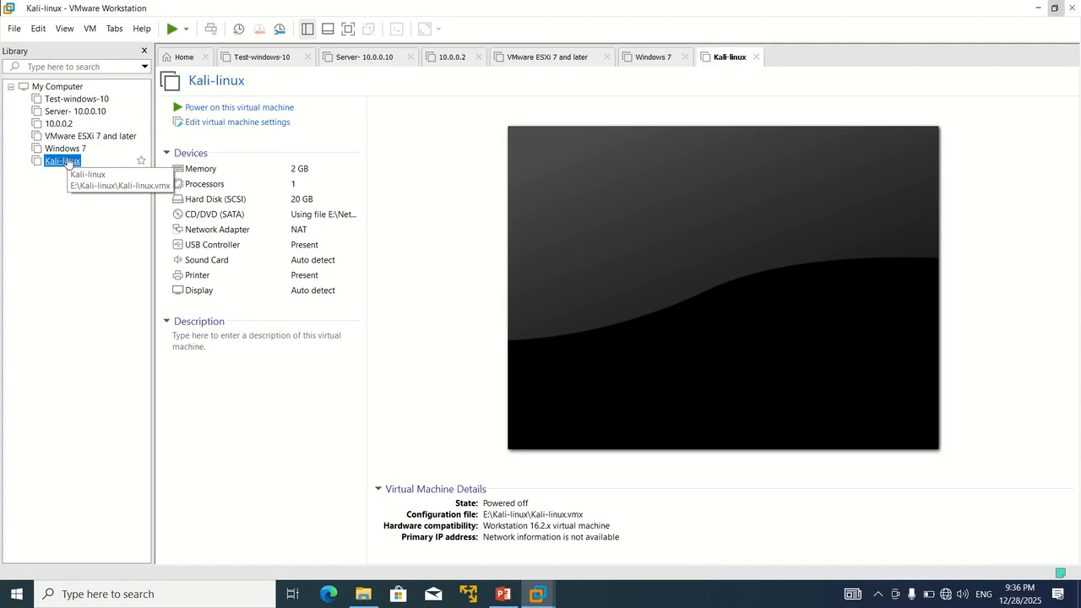
{"action": "right_click", "coordinate": [68, 162]}
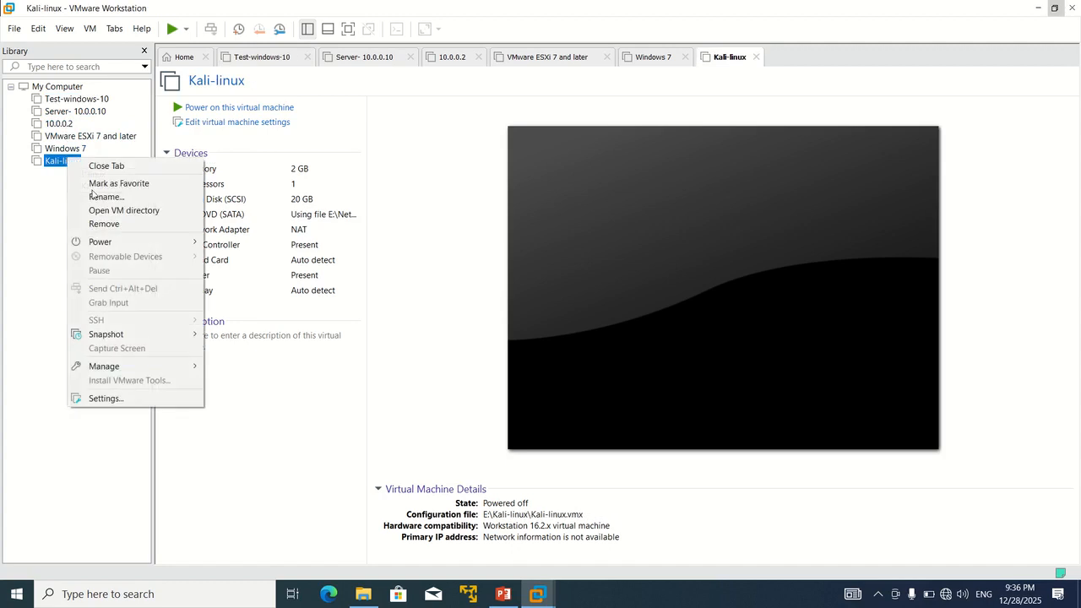
{"action": "left_click", "coordinate": [121, 398]}
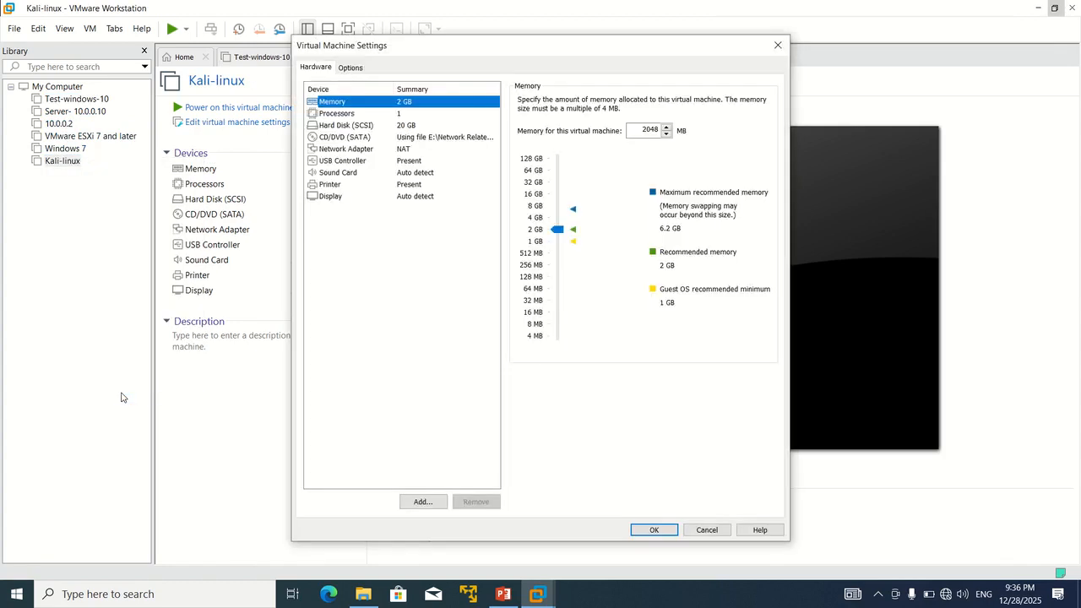
{"action": "left_click", "coordinate": [342, 137]}
{"action": "left_click", "coordinate": [522, 148]}
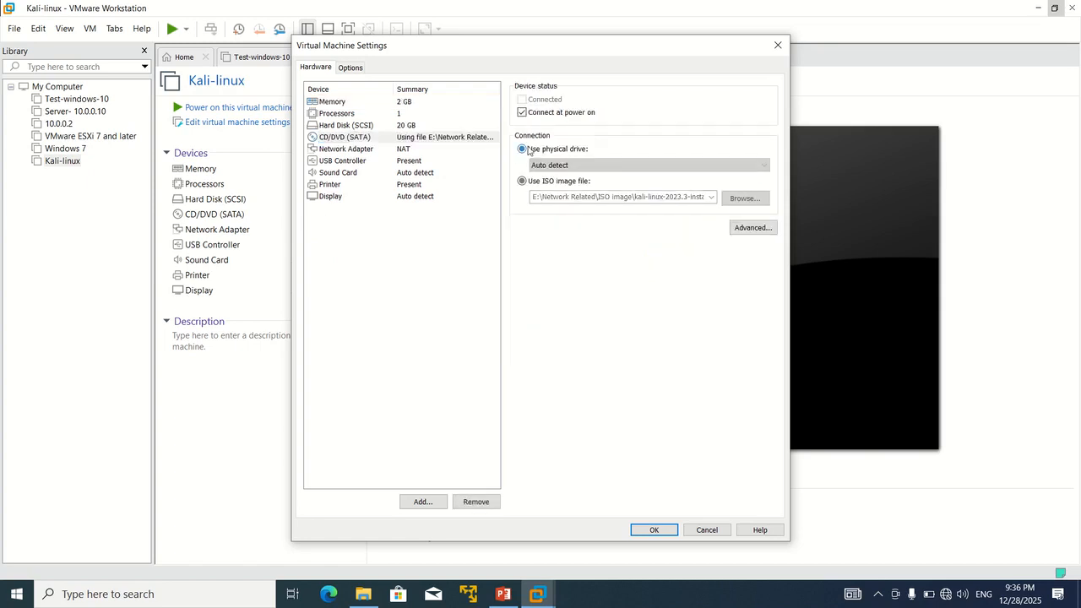
{"action": "left_click", "coordinate": [650, 529]}
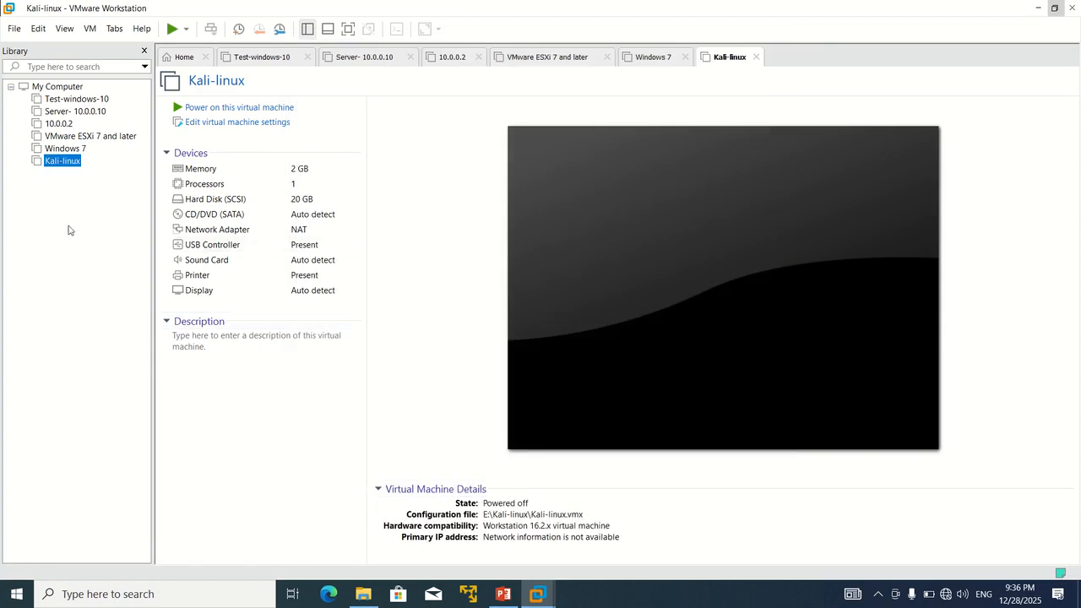
Step: Close the Kali-linux tab, remove Kali-linux from the library, and exit VMware Workstation
{"action": "left_click", "coordinate": [757, 57]}
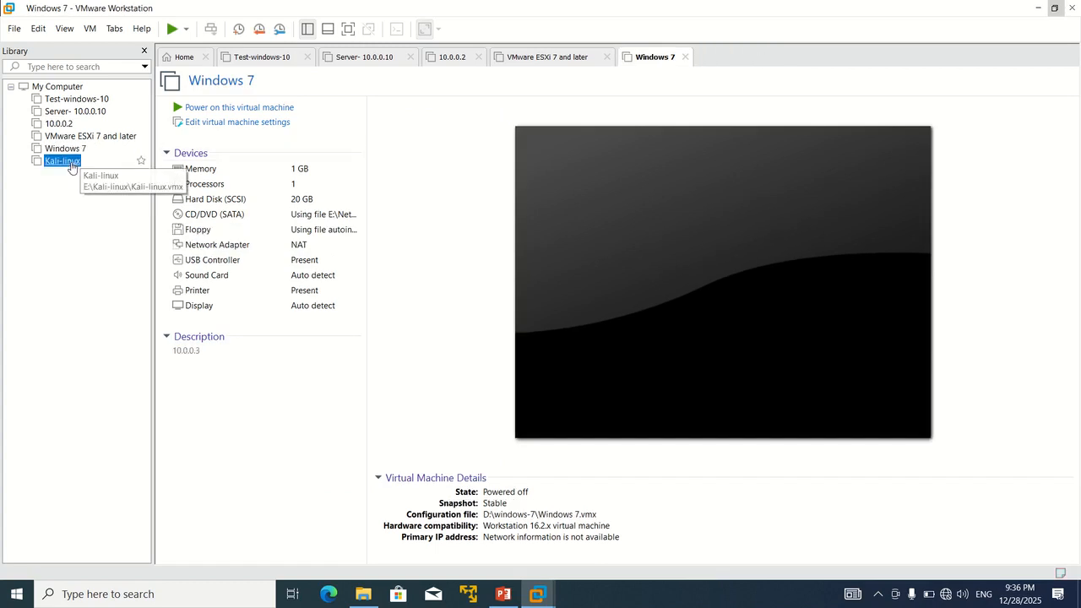
{"action": "right_click", "coordinate": [72, 163]}
{"action": "left_click", "coordinate": [126, 230]}
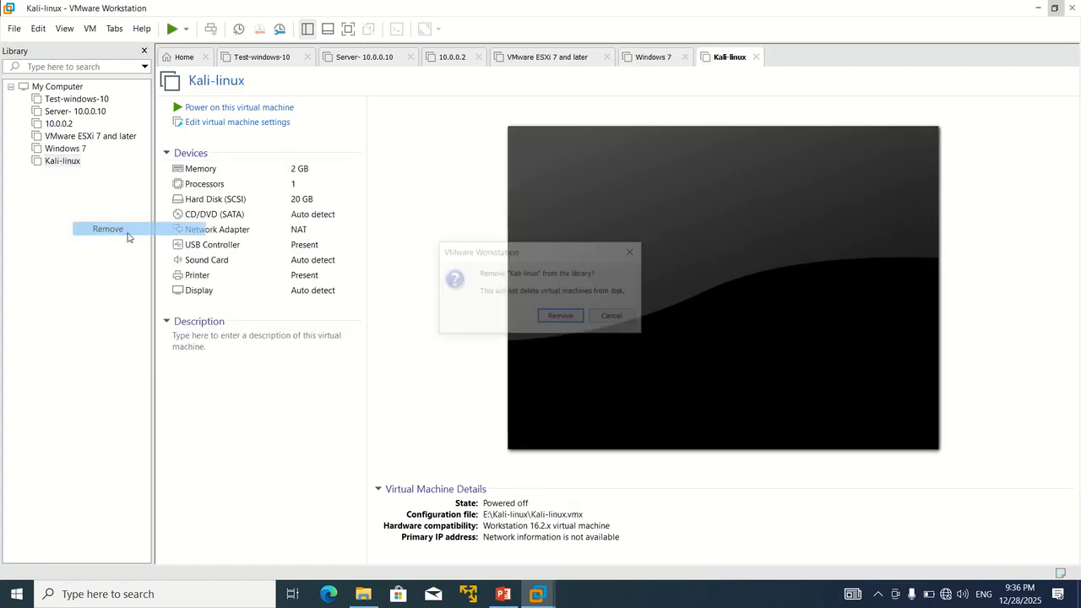
{"action": "left_click", "coordinate": [564, 319]}
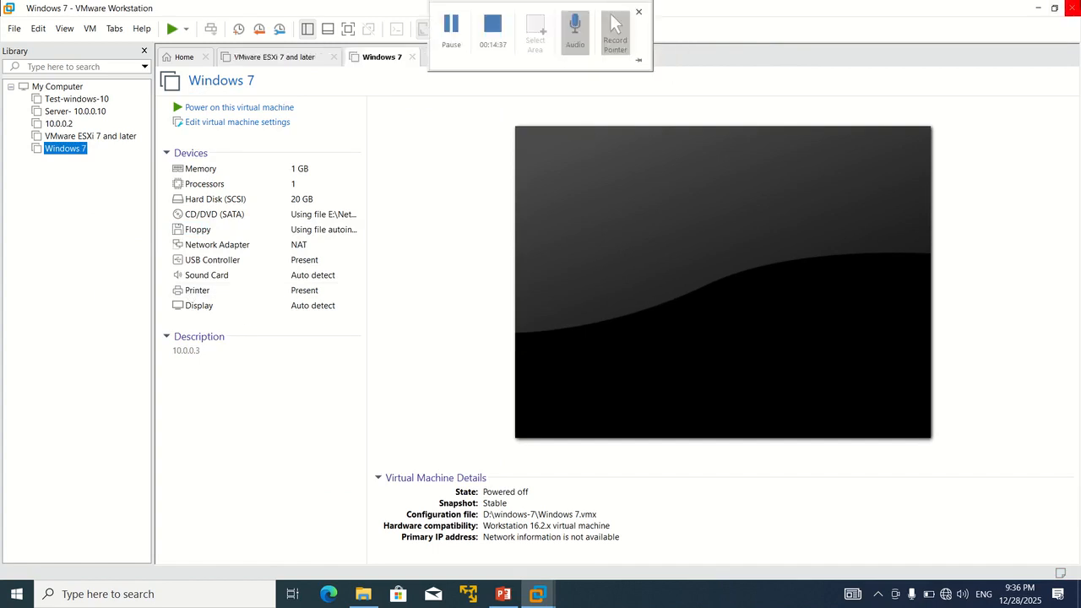
{"action": "left_click", "coordinate": [1073, 7]}
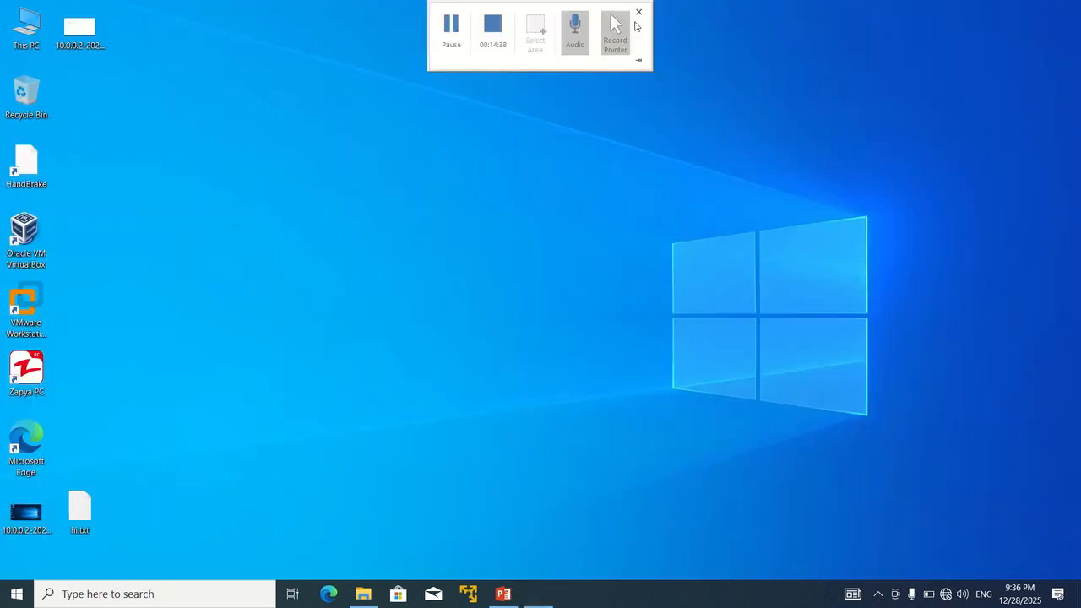
{"action": "double_click", "coordinate": [28, 28]}
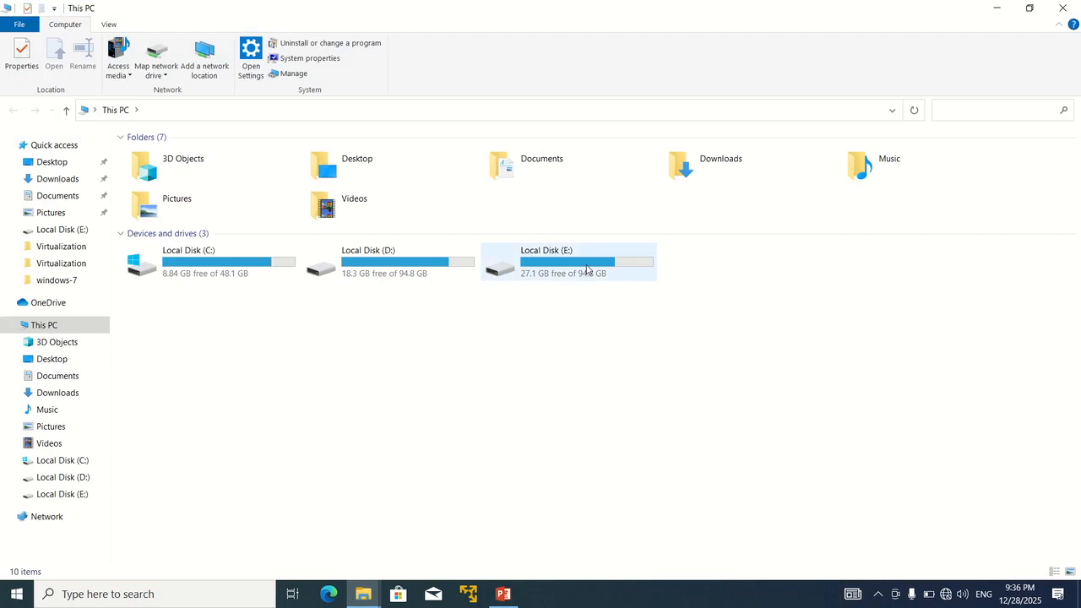
{"action": "left_click", "coordinate": [587, 268]}
{"action": "double_click", "coordinate": [587, 269]}
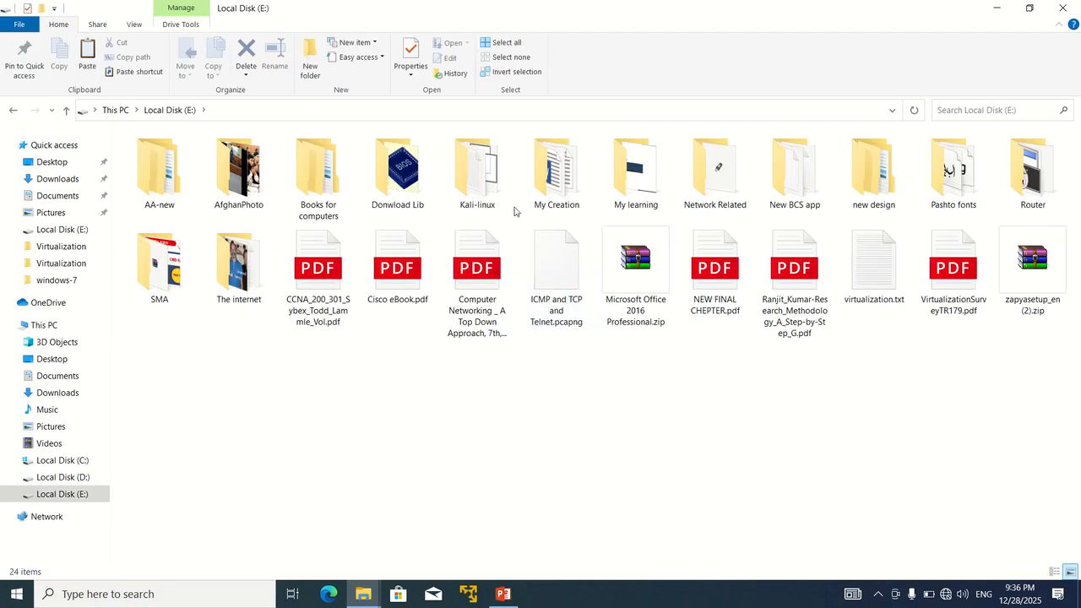
{"action": "double_click", "coordinate": [475, 169]}
{"action": "key", "text": "alt+Left"}
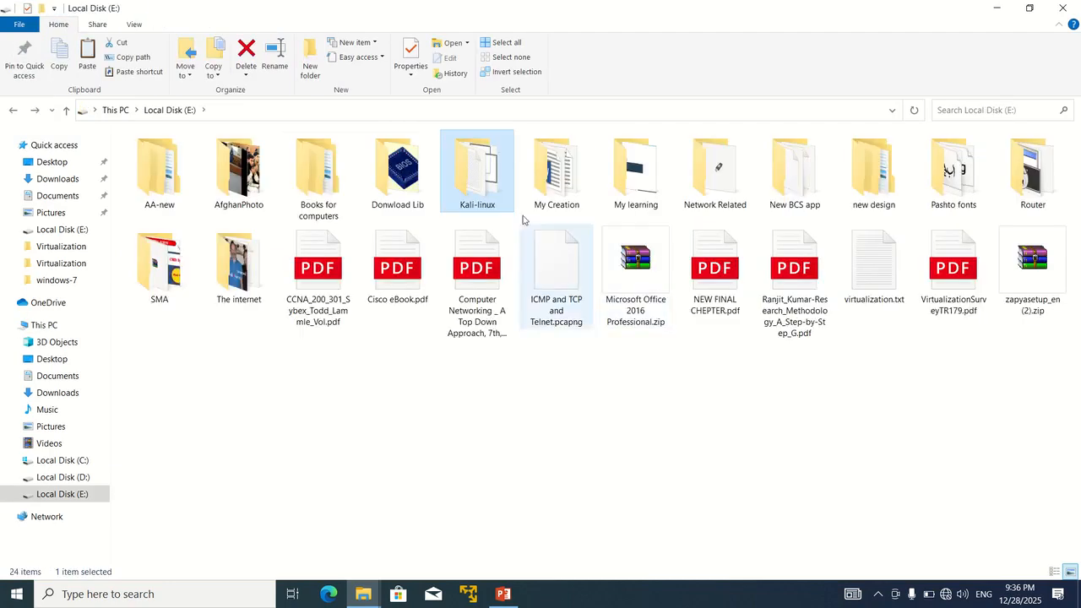
{"action": "left_click", "coordinate": [484, 416]}
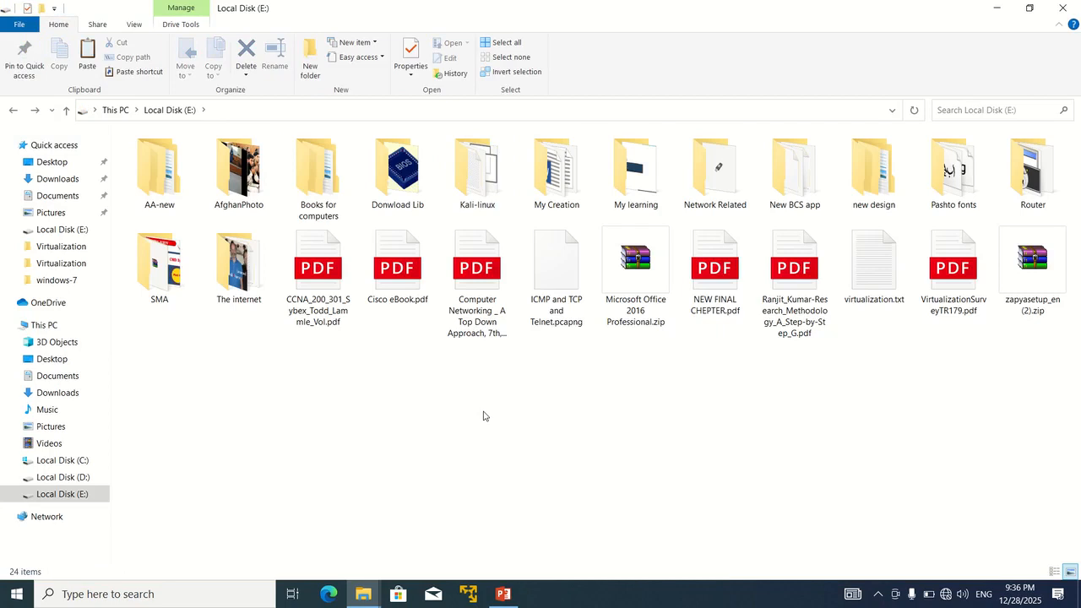
{"action": "key", "text": "super+d"}
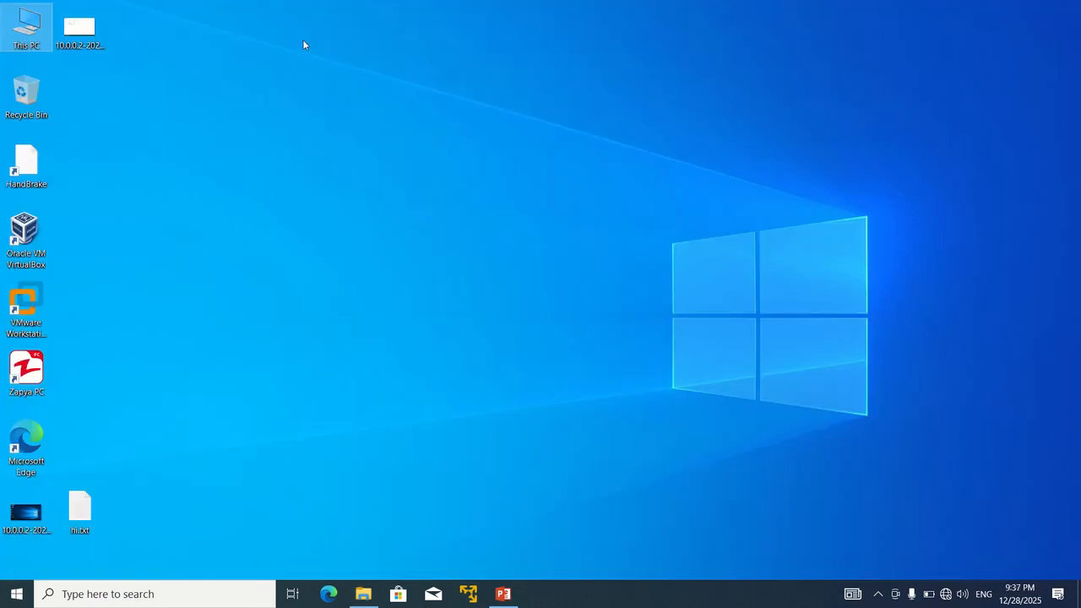
{"action": "double_click", "coordinate": [29, 30]}
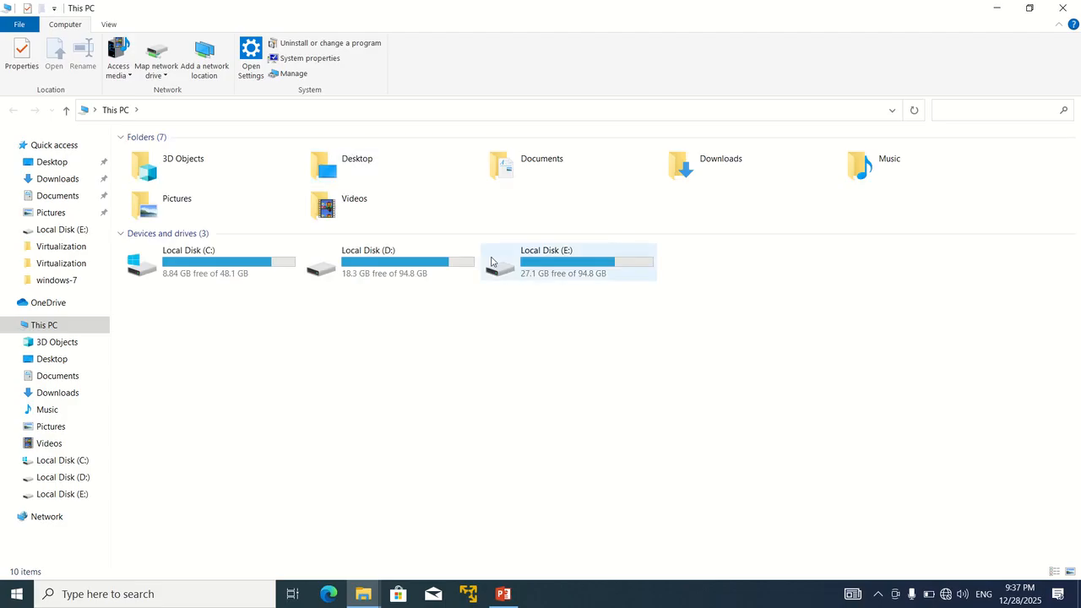
{"action": "double_click", "coordinate": [546, 284]}
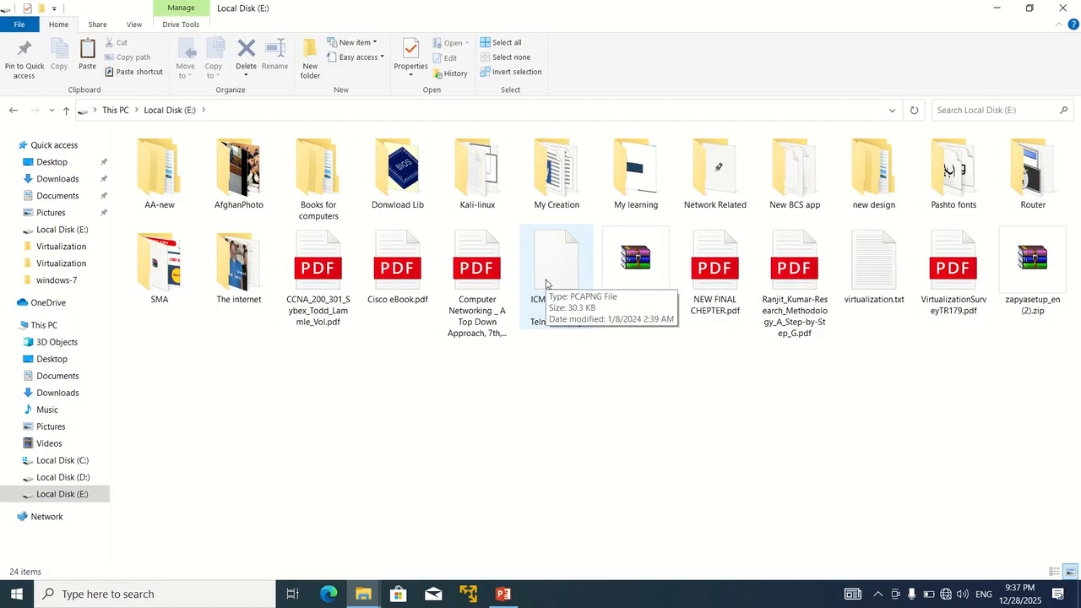
{"action": "double_click", "coordinate": [476, 190]}
{"action": "key", "text": "alt+Left"}
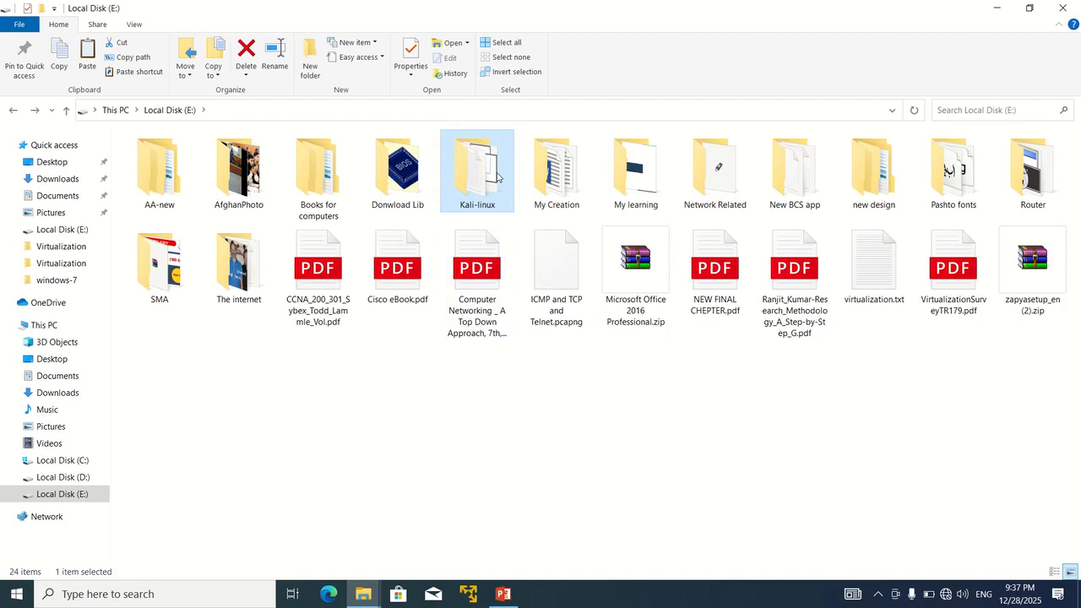
{"action": "left_click", "coordinate": [1064, 5]}
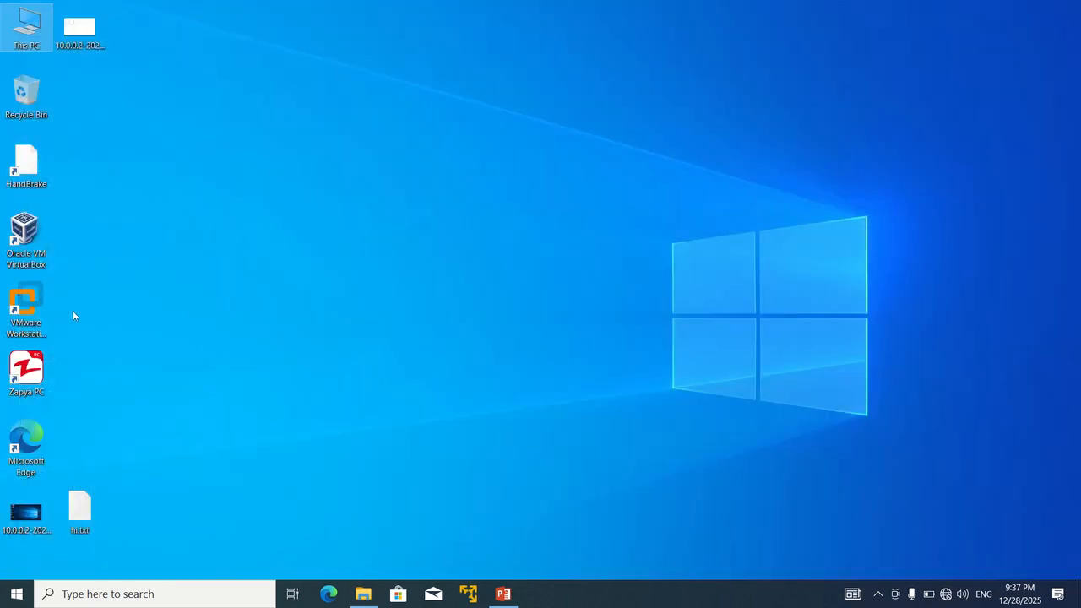
Step: Relaunch VMware Workstation and re-add Kali-linux by opening E:\Kali-linux\Kali-linux.vmx
{"action": "left_click", "coordinate": [26, 312]}
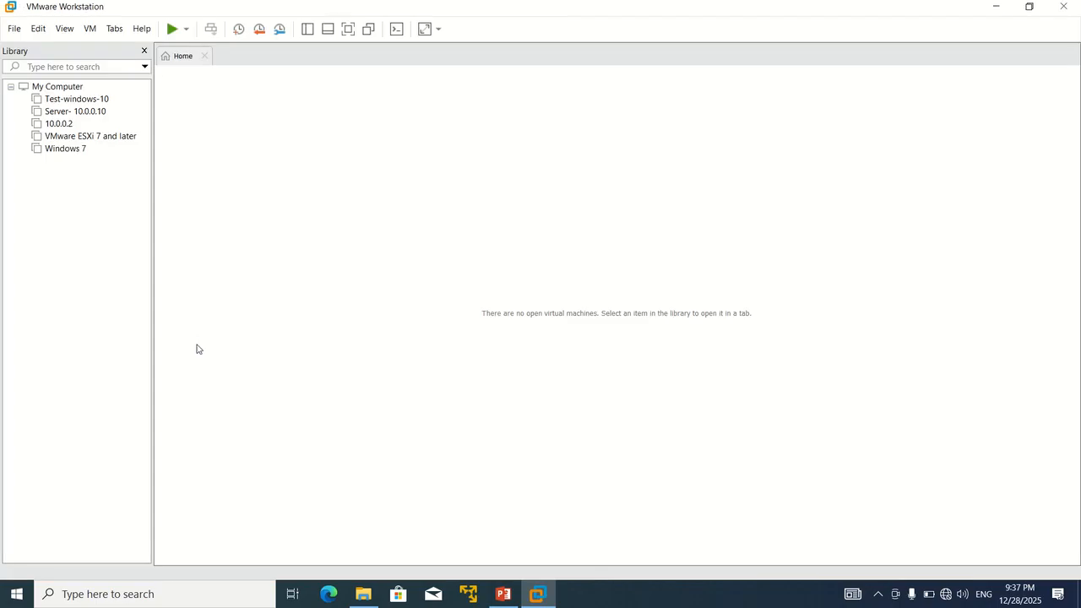
{"action": "left_click", "coordinate": [184, 57]}
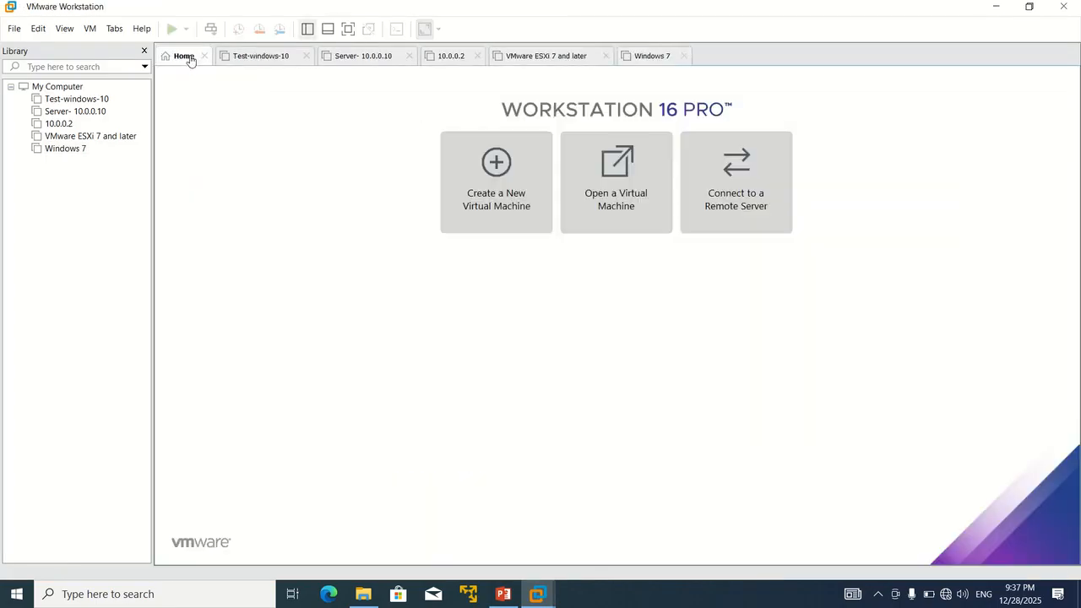
{"action": "left_click", "coordinate": [596, 212]}
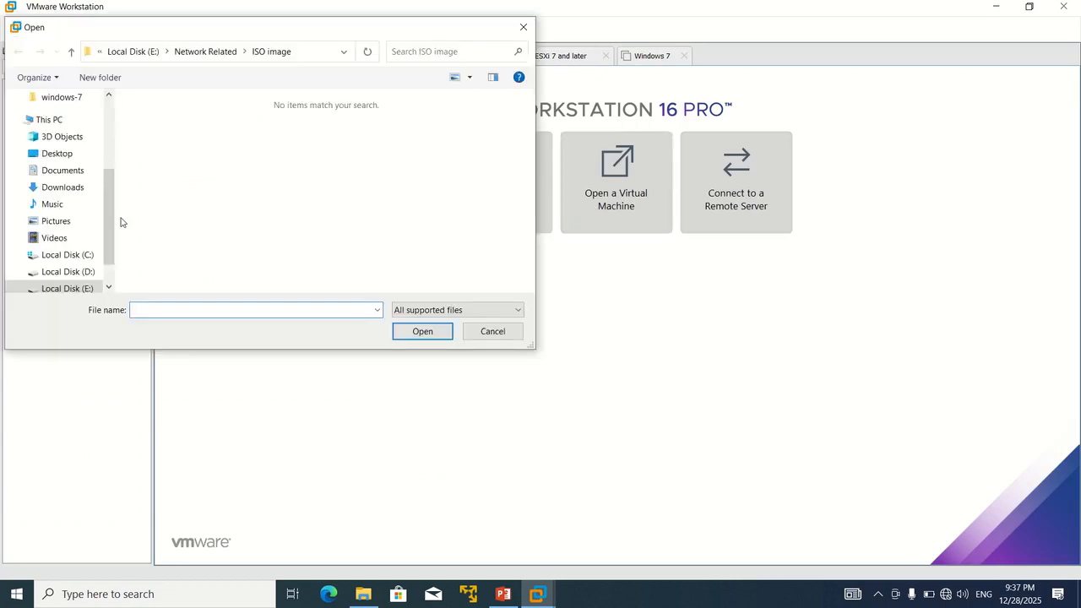
{"action": "left_click", "coordinate": [67, 288]}
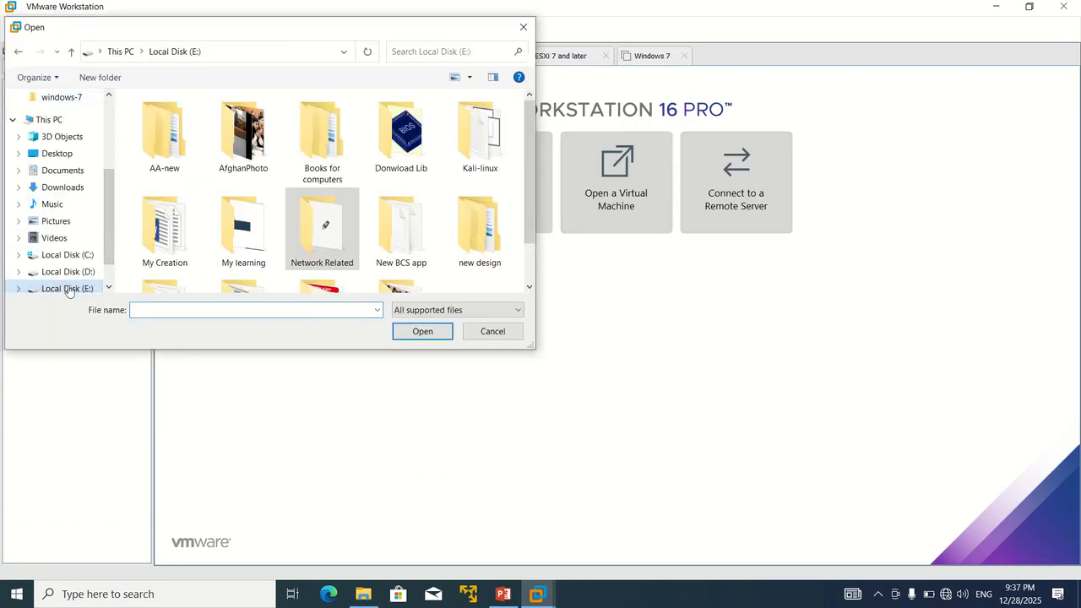
{"action": "double_click", "coordinate": [465, 150]}
{"action": "double_click", "coordinate": [191, 137]}
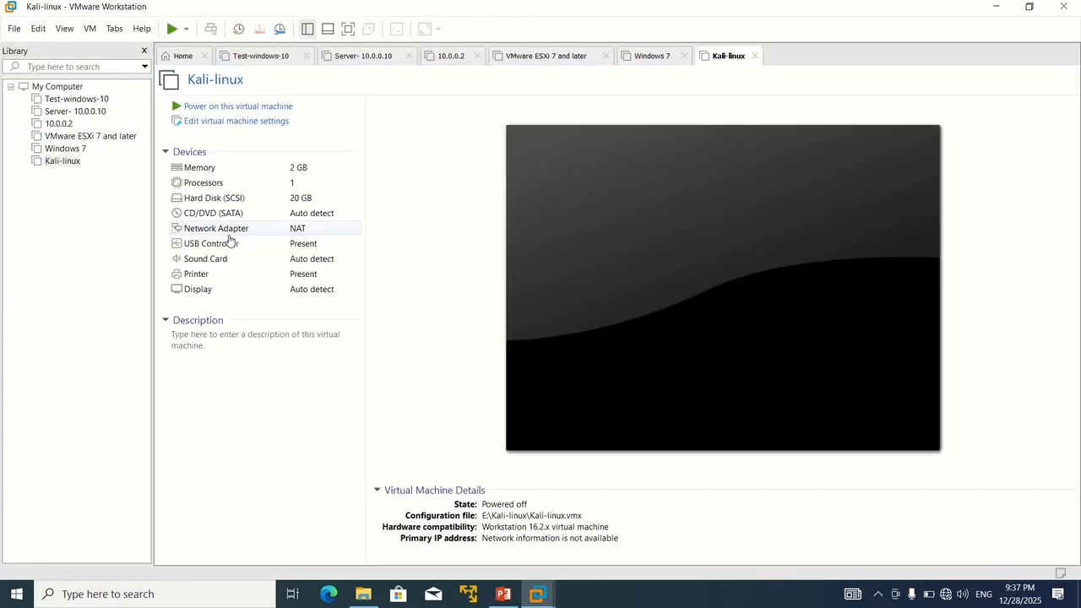
Step: Power on Kali-linux, answer Yes to the sata0:1 prompt, and boot Kali GNU/Linux from GRUB
{"action": "left_click", "coordinate": [275, 109]}
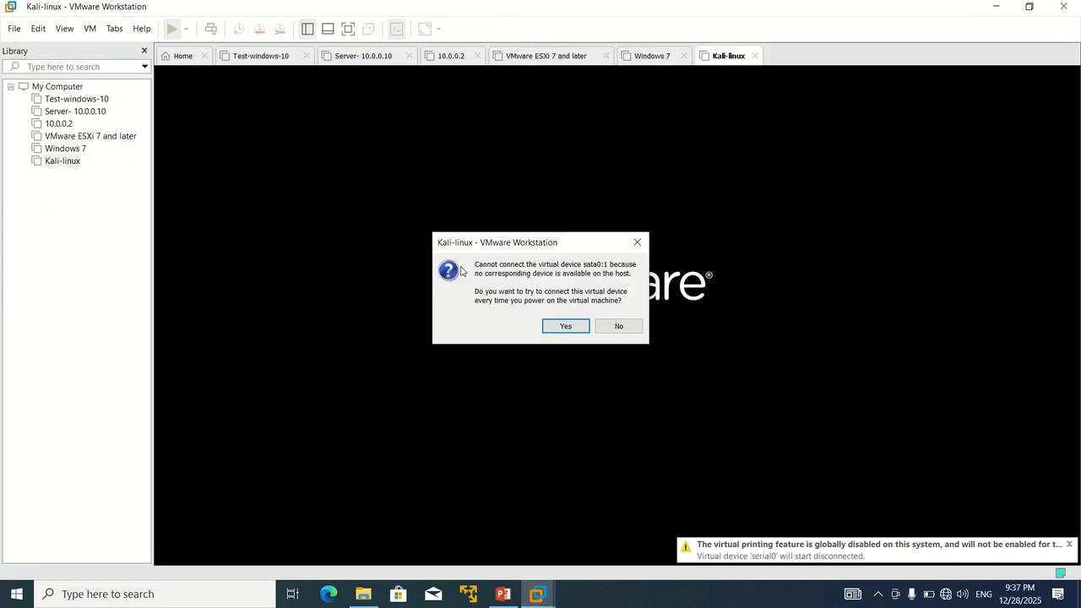
{"action": "left_click", "coordinate": [578, 327]}
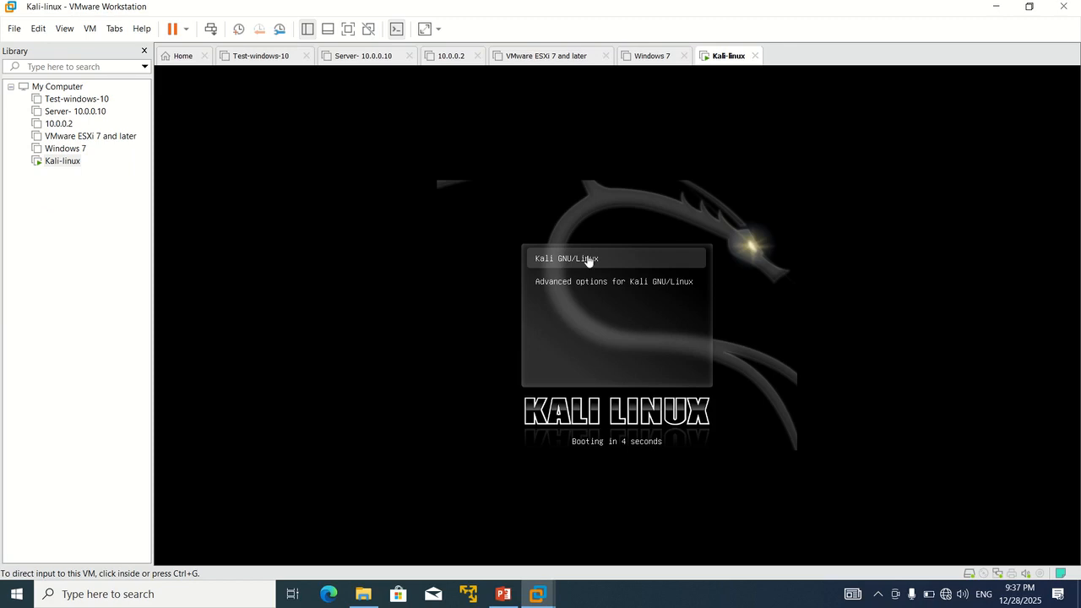
{"action": "left_click", "coordinate": [589, 257]}
{"action": "key", "text": "Return"}
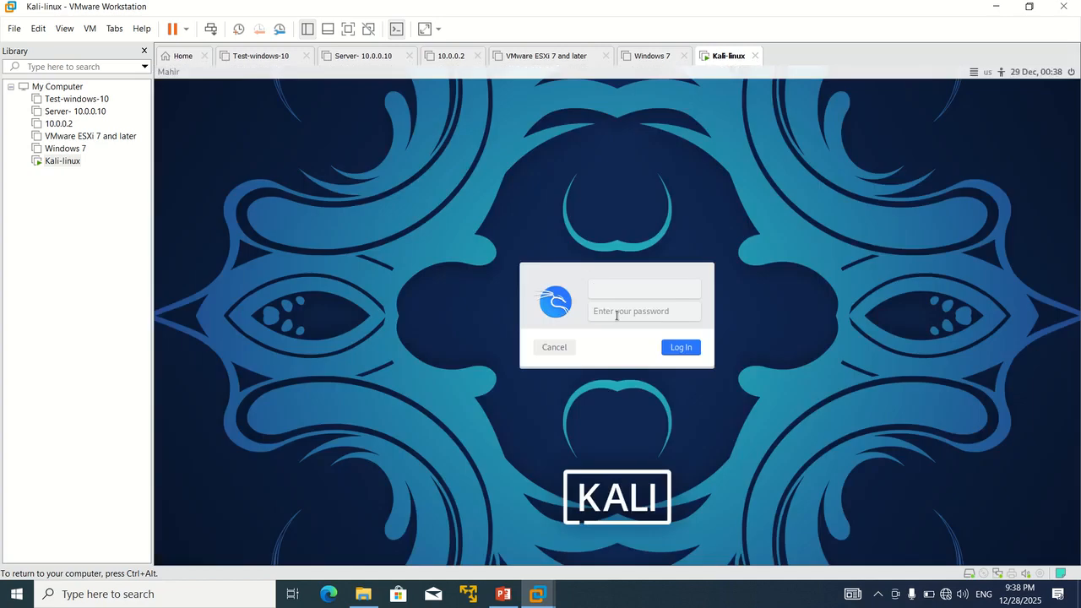
Step: Log in to Kali with the account's username and password
{"action": "type", "text": "mahir"}
{"action": "key", "text": "Tab"}
{"action": "type", "text": "*****"}
{"action": "key", "text": "Return"}
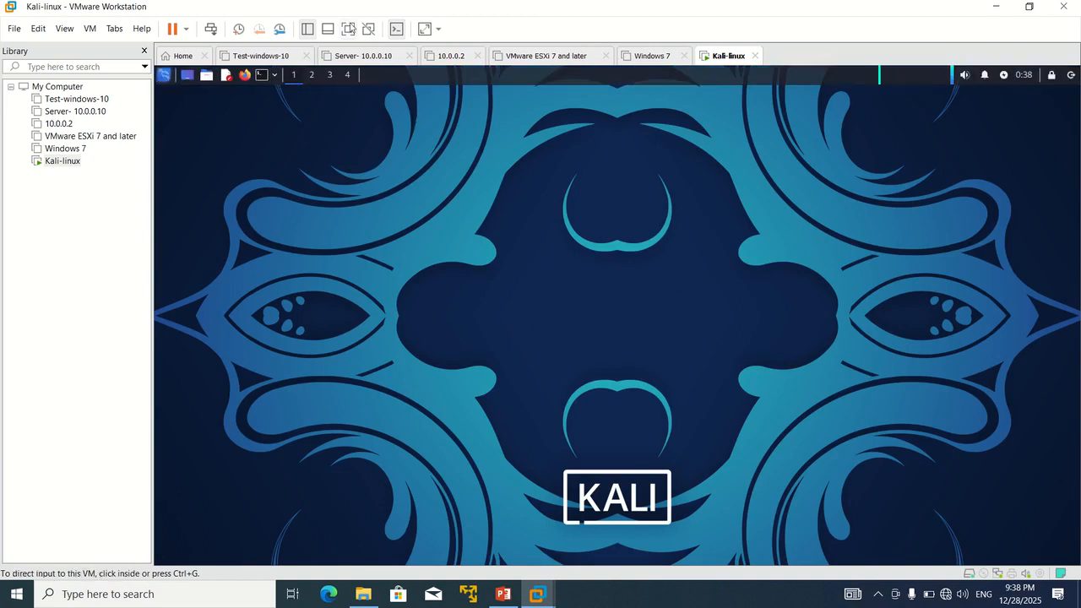
Step: Put the Kali VM in full screen, then minimize it to reveal the Windows desktop
{"action": "left_click", "coordinate": [350, 29]}
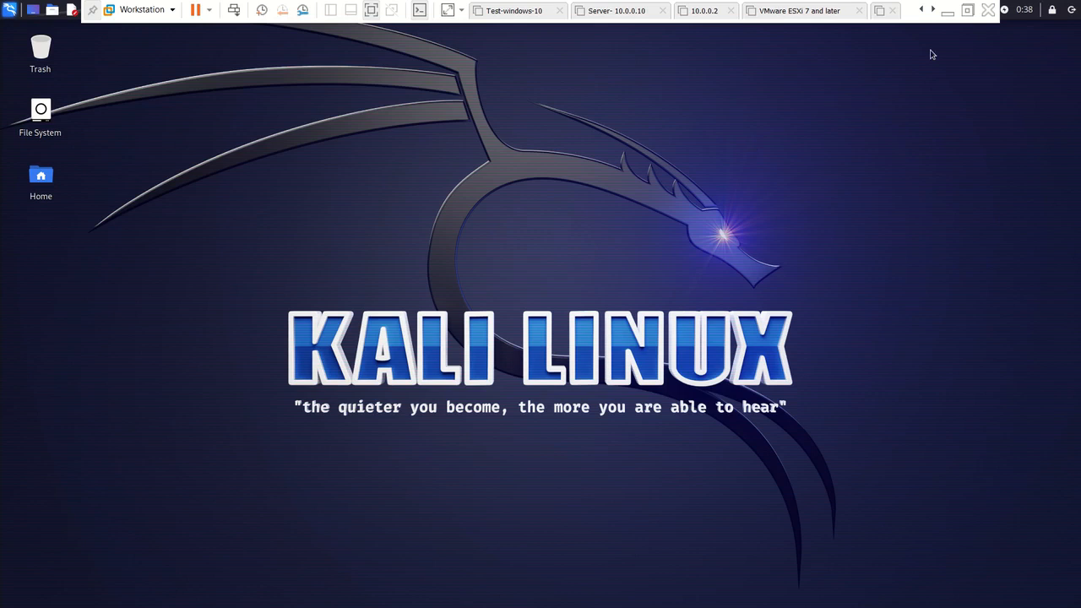
{"action": "left_click", "coordinate": [949, 11]}
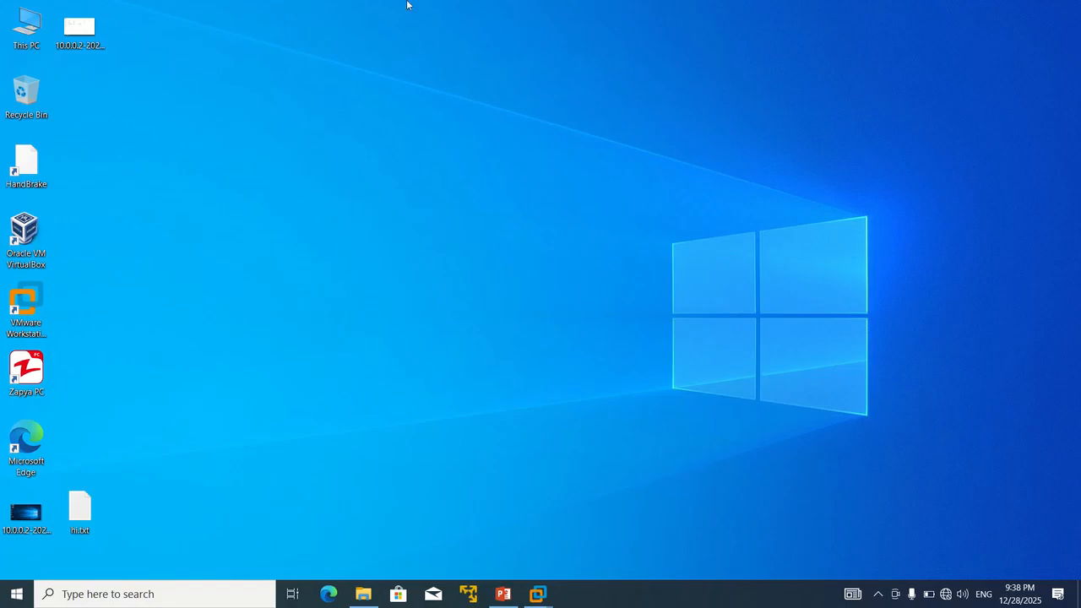
{"action": "mouse_move", "coordinate": [410, 4]}
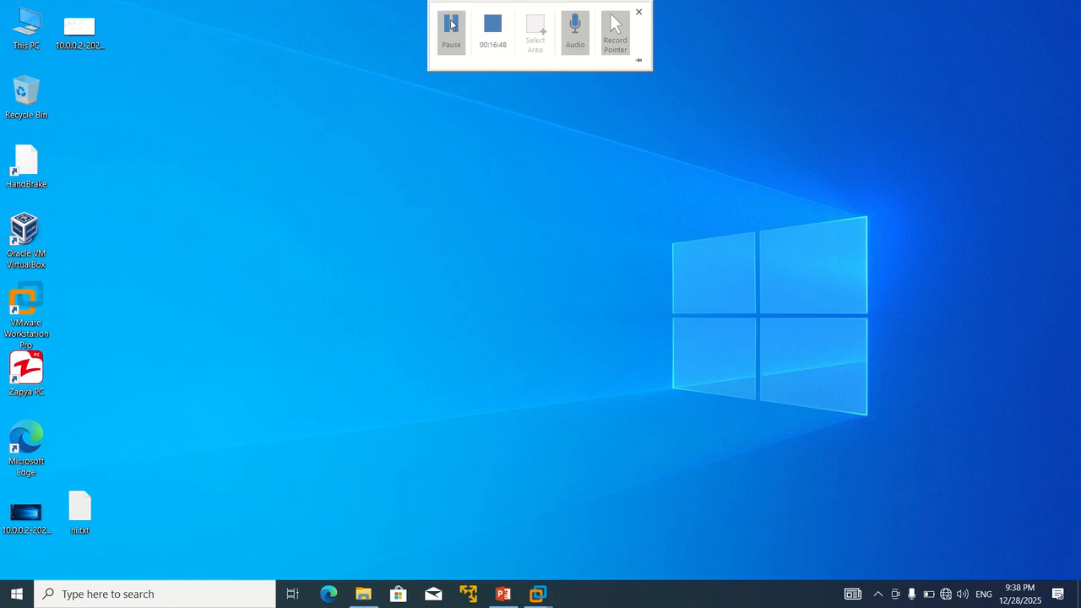